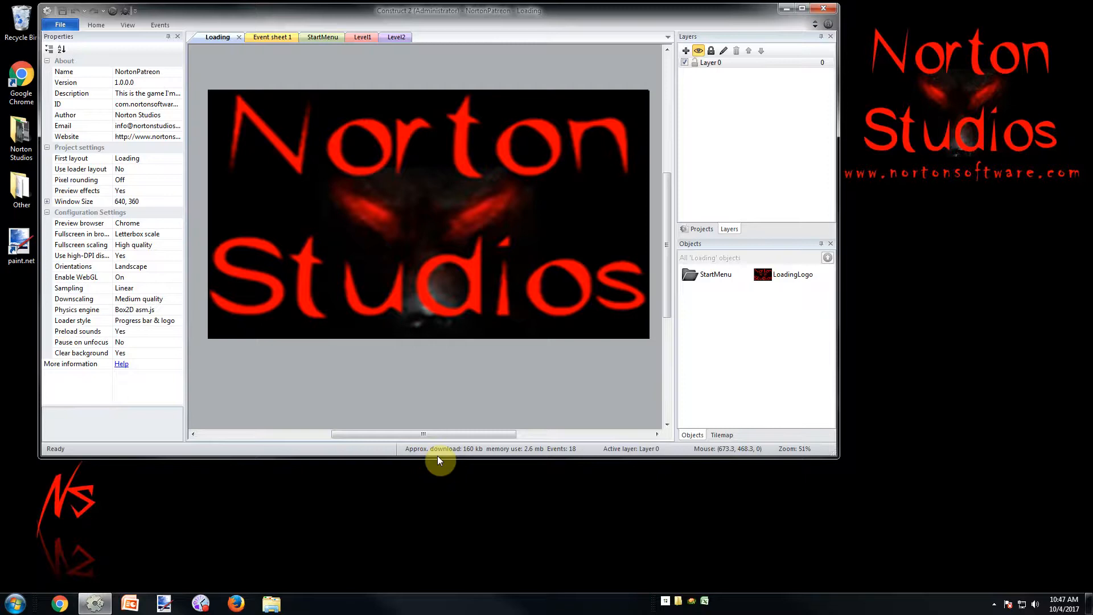
# In the Level1 layout, show the Background layer and hide the Store, Pause, UI and Game layers
pyautogui.click(363, 38)
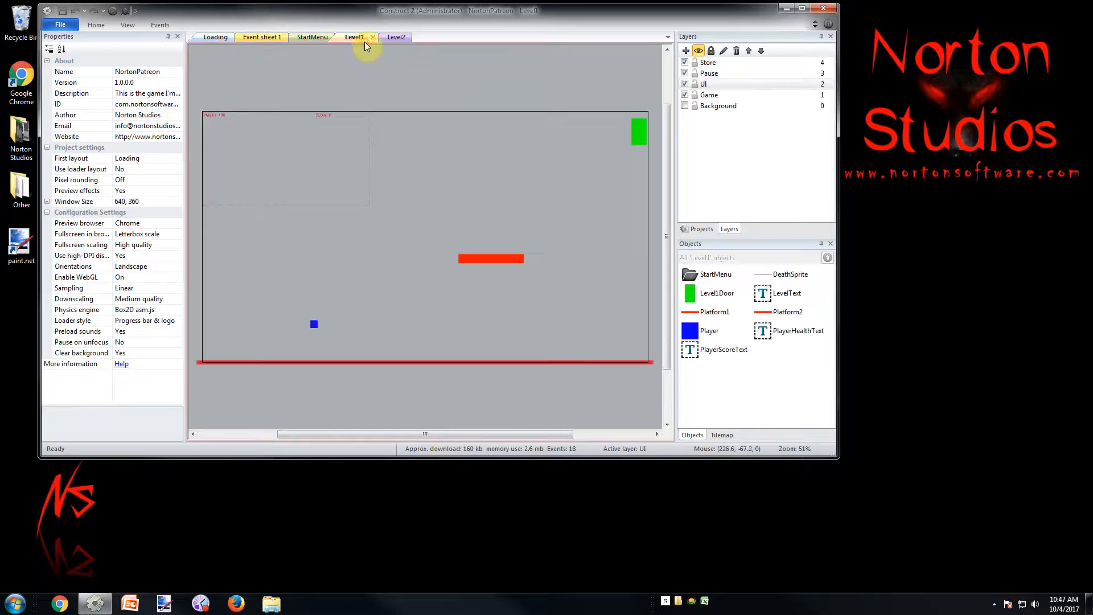
pyautogui.click(684, 106)
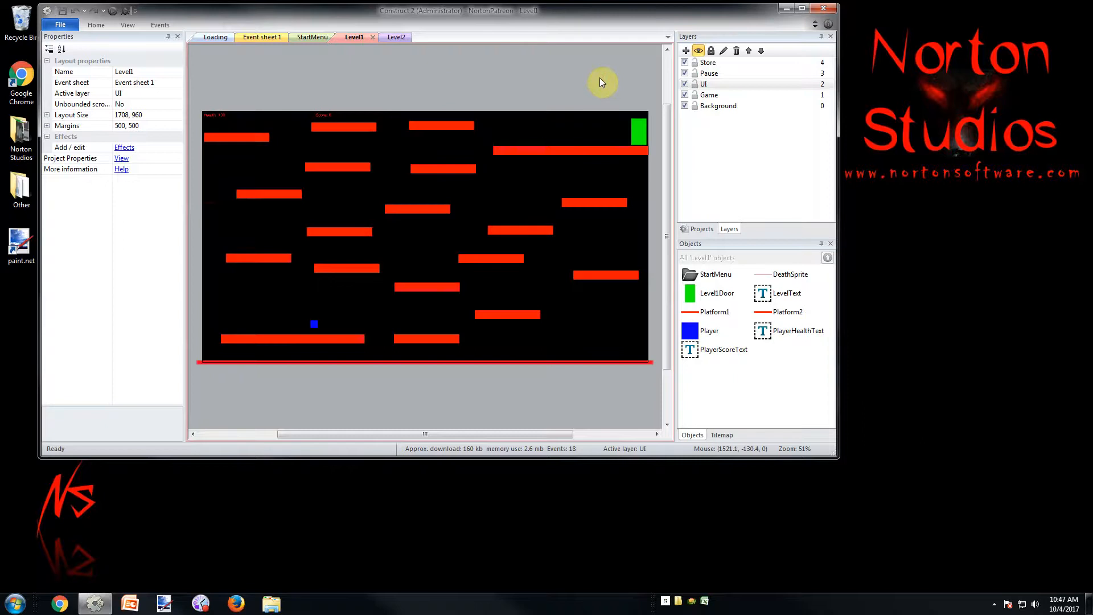
pyautogui.click(684, 63)
pyautogui.click(684, 74)
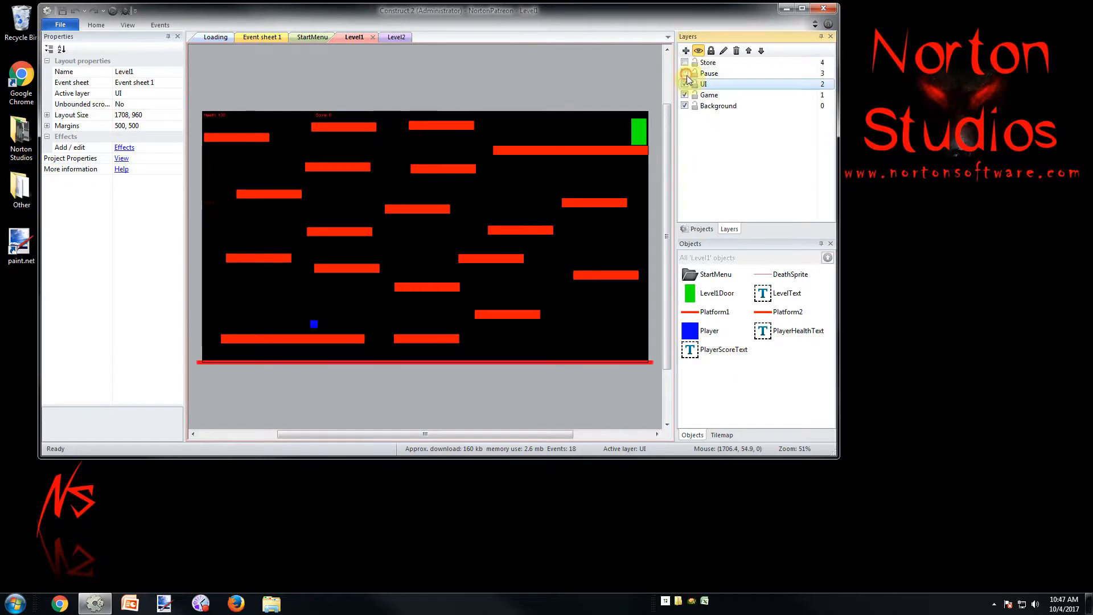
pyautogui.click(685, 85)
pyautogui.click(684, 95)
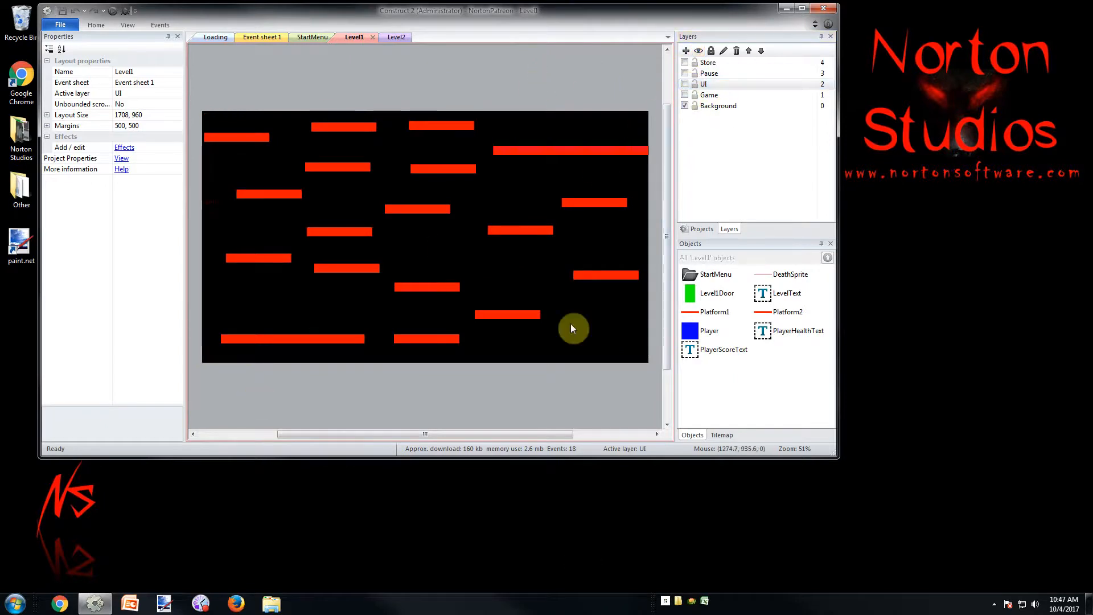
pyautogui.click(551, 151)
pyautogui.click(456, 126)
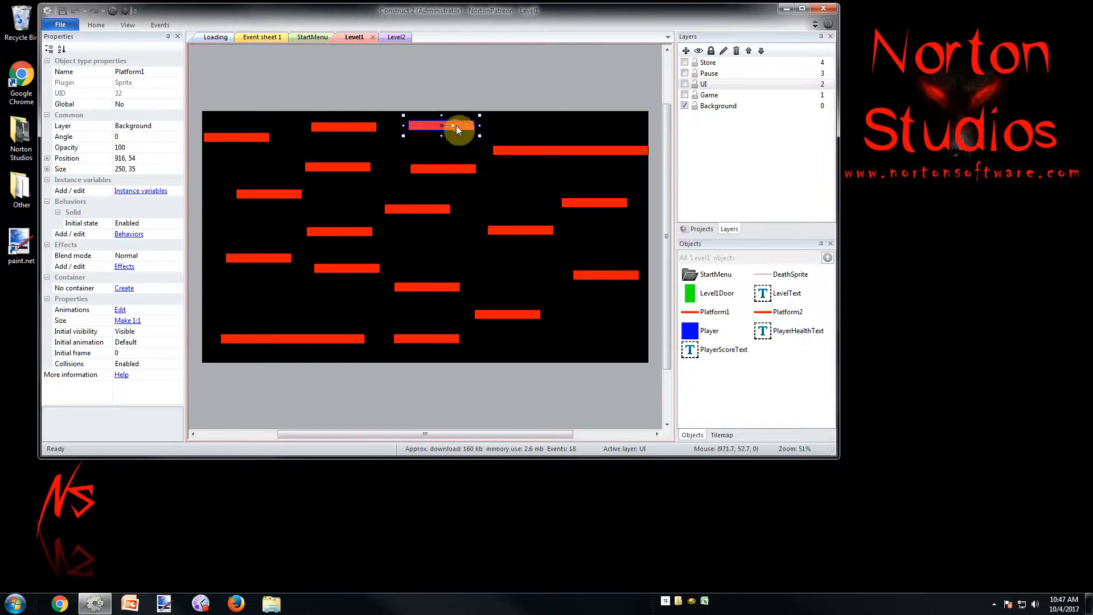
pyautogui.click(538, 127)
pyautogui.doubleClick(538, 188)
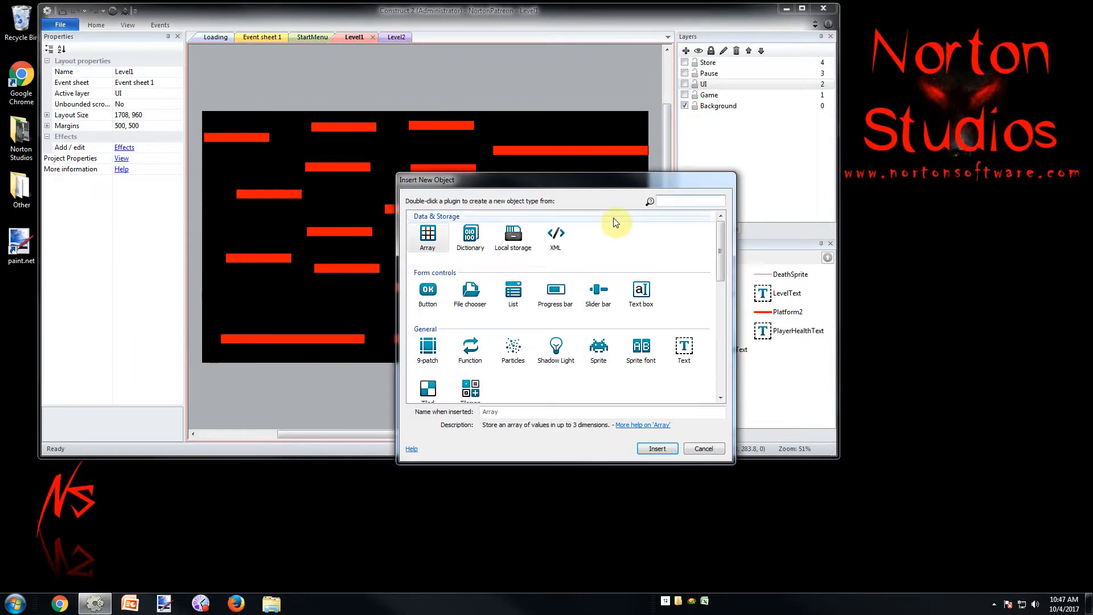
pyautogui.press('Escape')
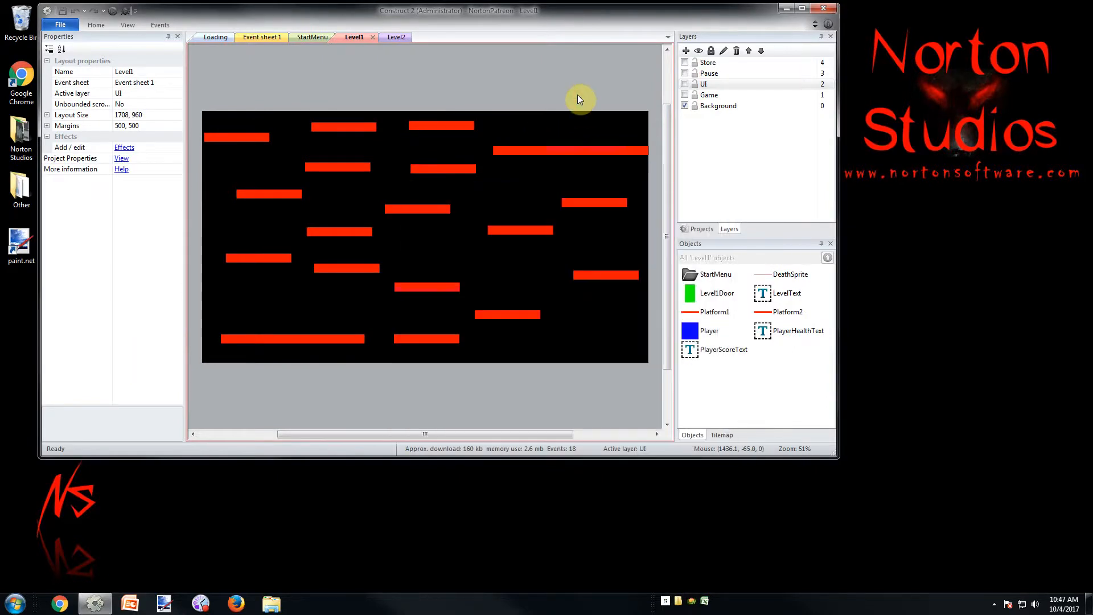
pyautogui.doubleClick(486, 85)
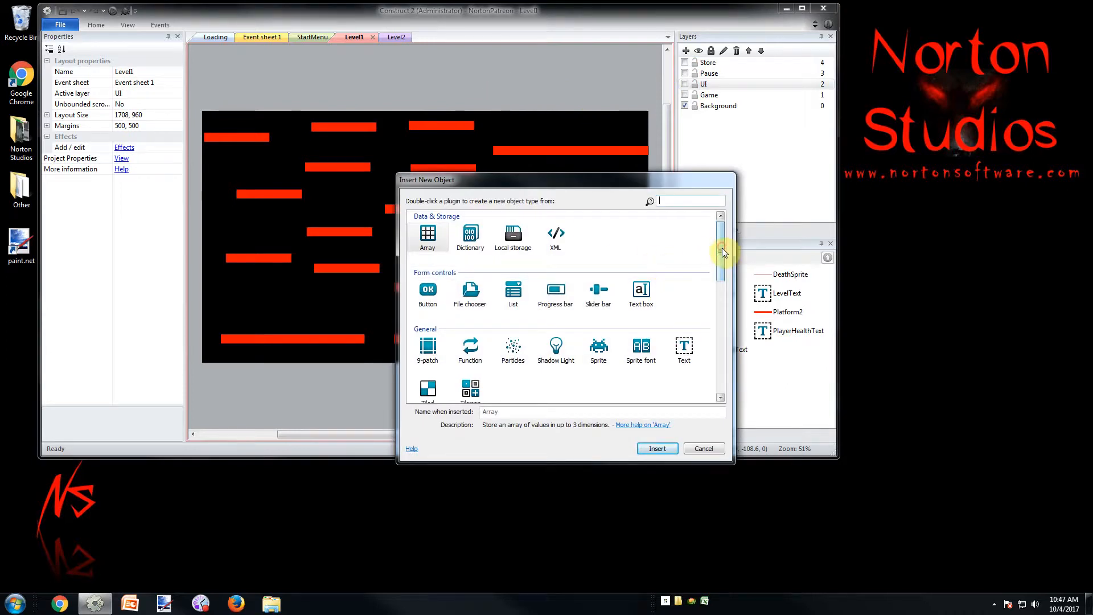
pyautogui.moveTo(722, 249); pyautogui.dragTo(712, 272)
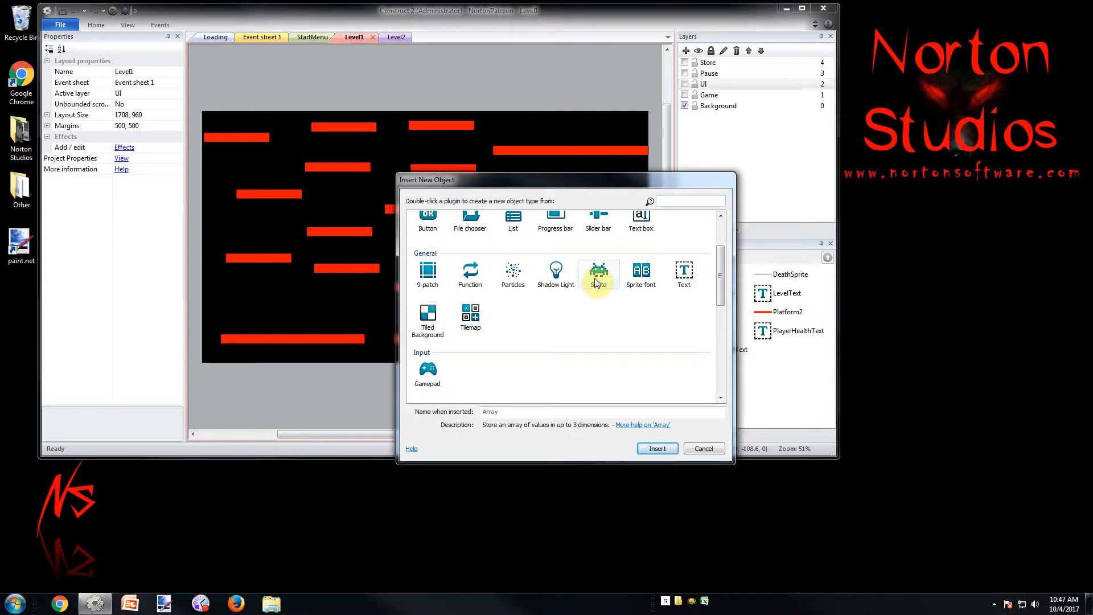
pyautogui.doubleClick(594, 278)
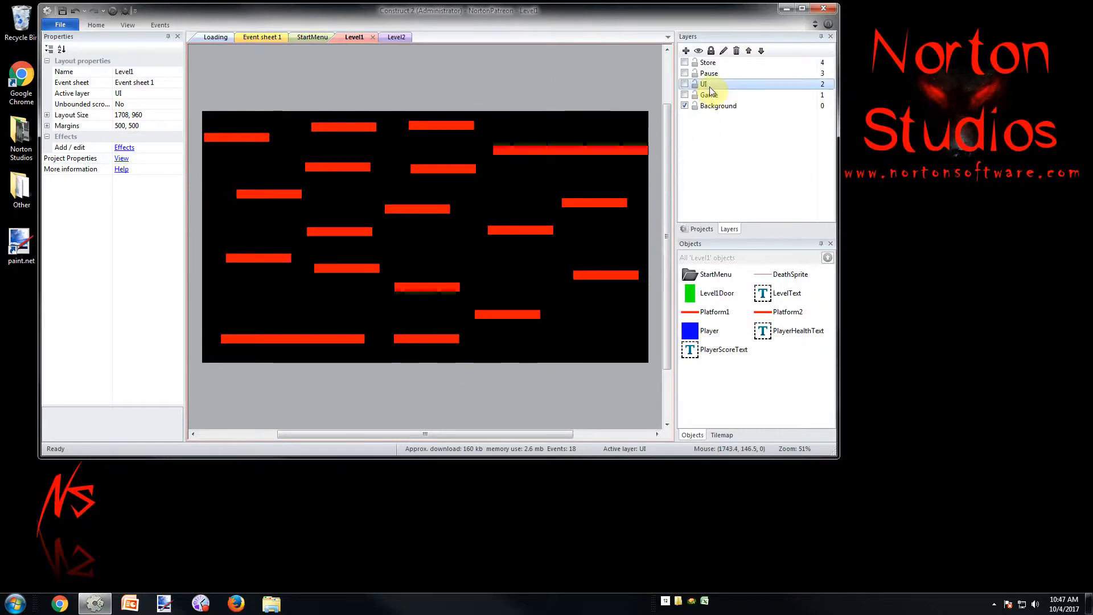
# Make Background the active layer and insert a new Sprite object near the layout's upper edge
pyautogui.click(713, 105)
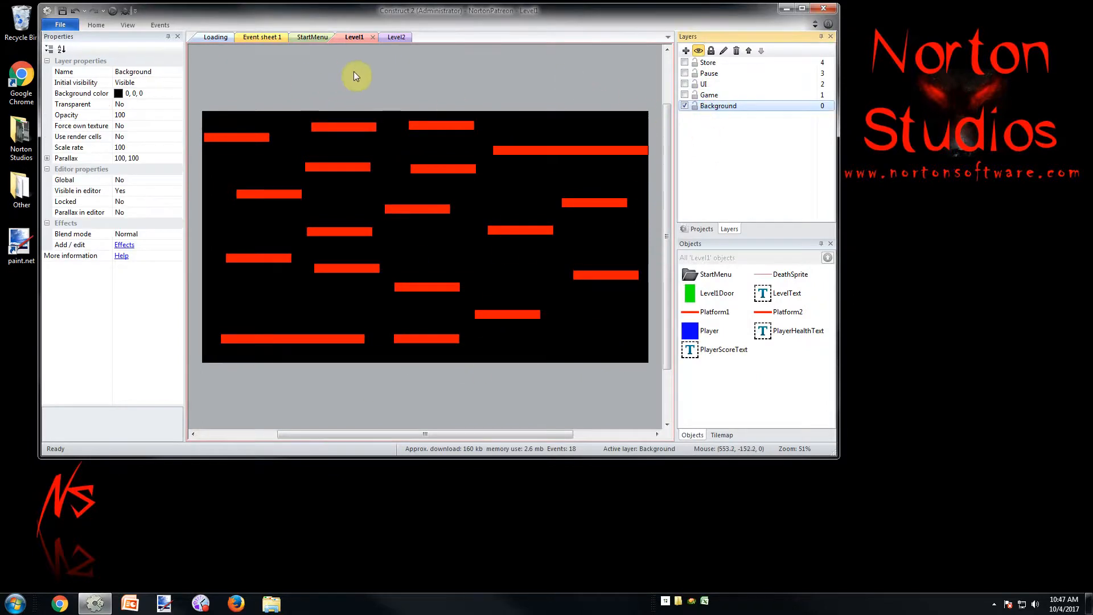
pyautogui.doubleClick(370, 86)
pyautogui.doubleClick(598, 352)
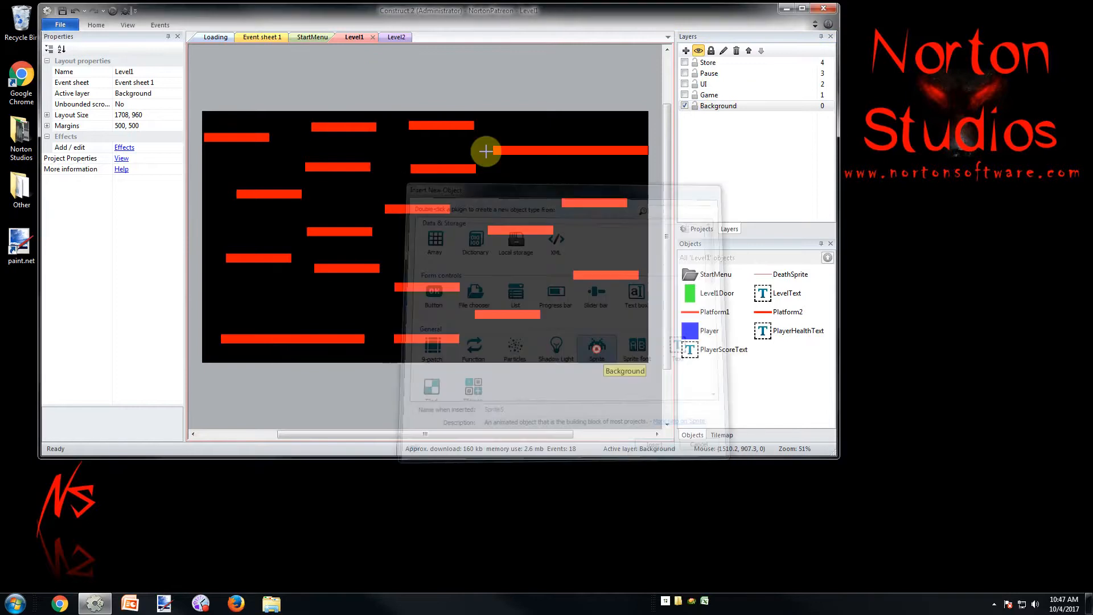
pyautogui.click(434, 102)
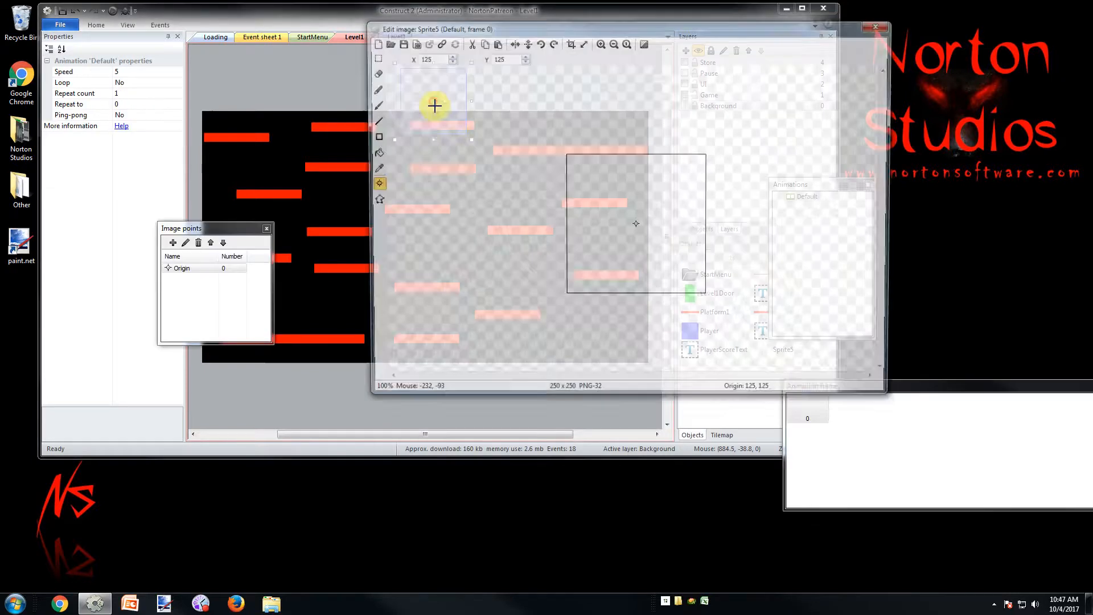
# Load the back_cave image from the desktop's Norton Studios folder into the new sprite and close the image editor
pyautogui.click(386, 44)
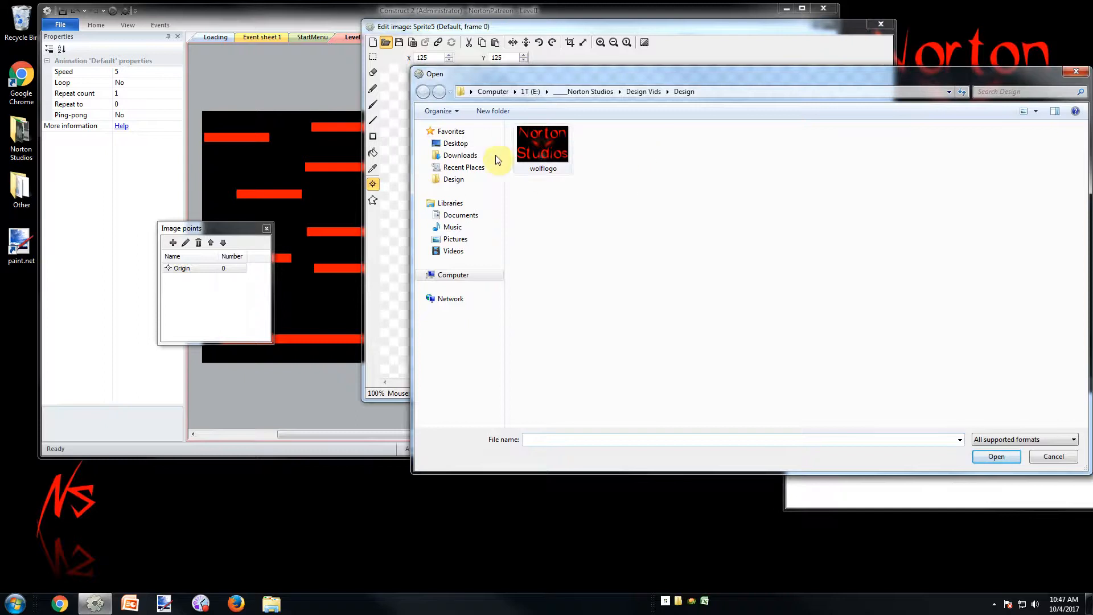
pyautogui.click(454, 143)
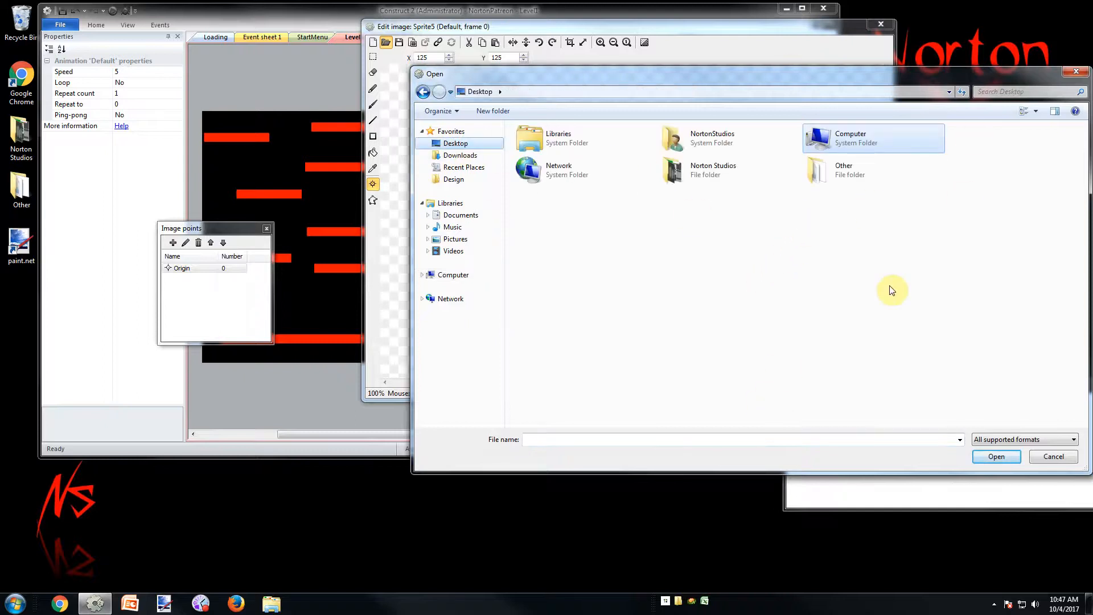
pyautogui.doubleClick(700, 174)
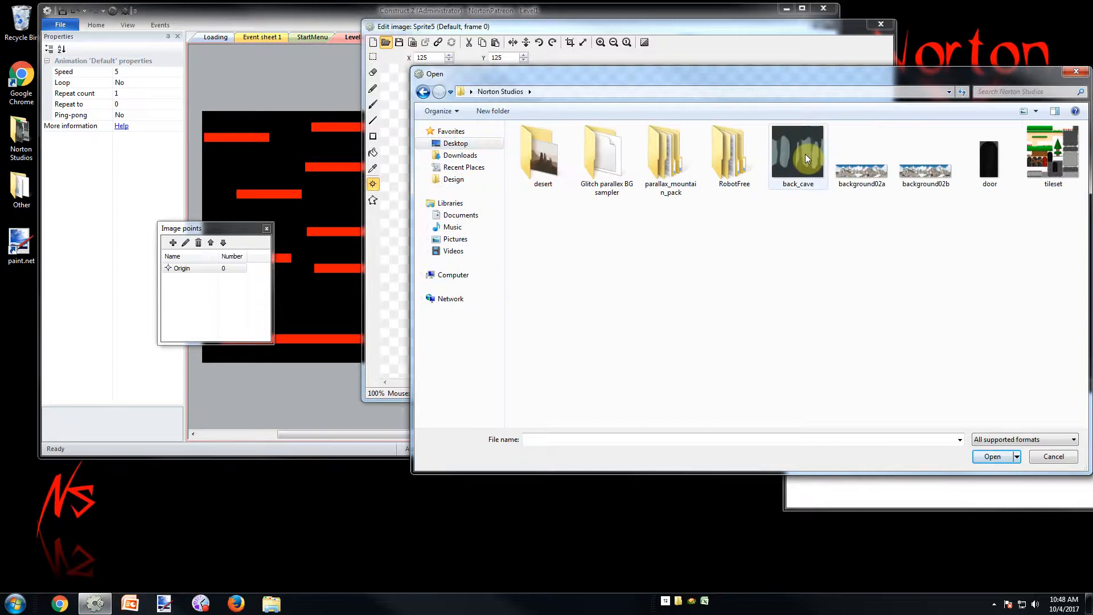
pyautogui.doubleClick(805, 153)
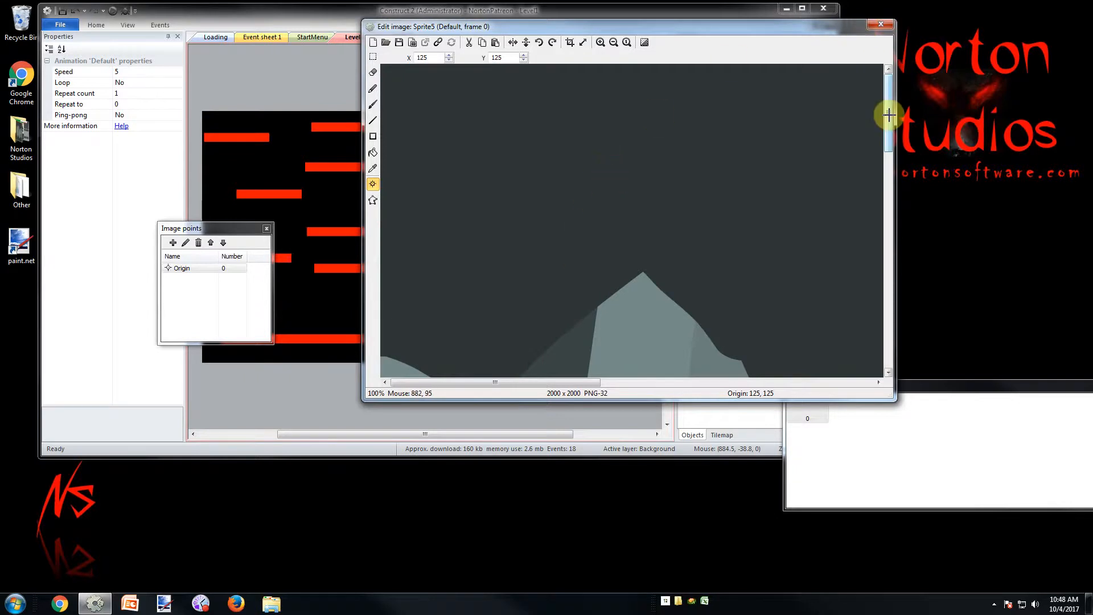
pyautogui.moveTo(888, 114); pyautogui.dragTo(882, 291)
pyautogui.scroll(-4, 784, 233)
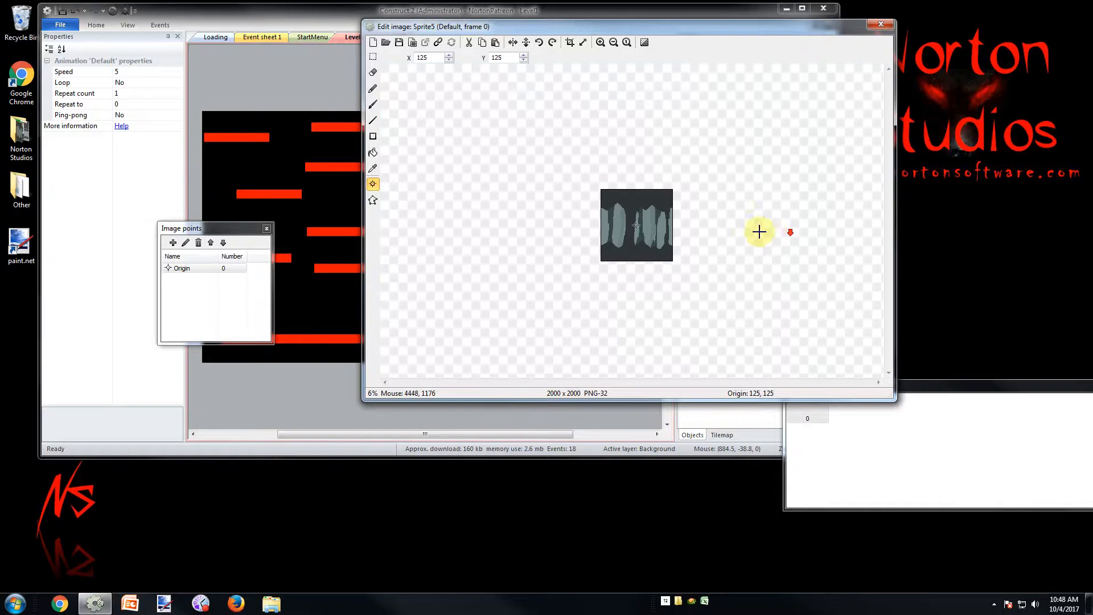
pyautogui.scroll(1, 751, 234)
pyautogui.scroll(1, 752, 234)
pyautogui.scroll(1, 750, 232)
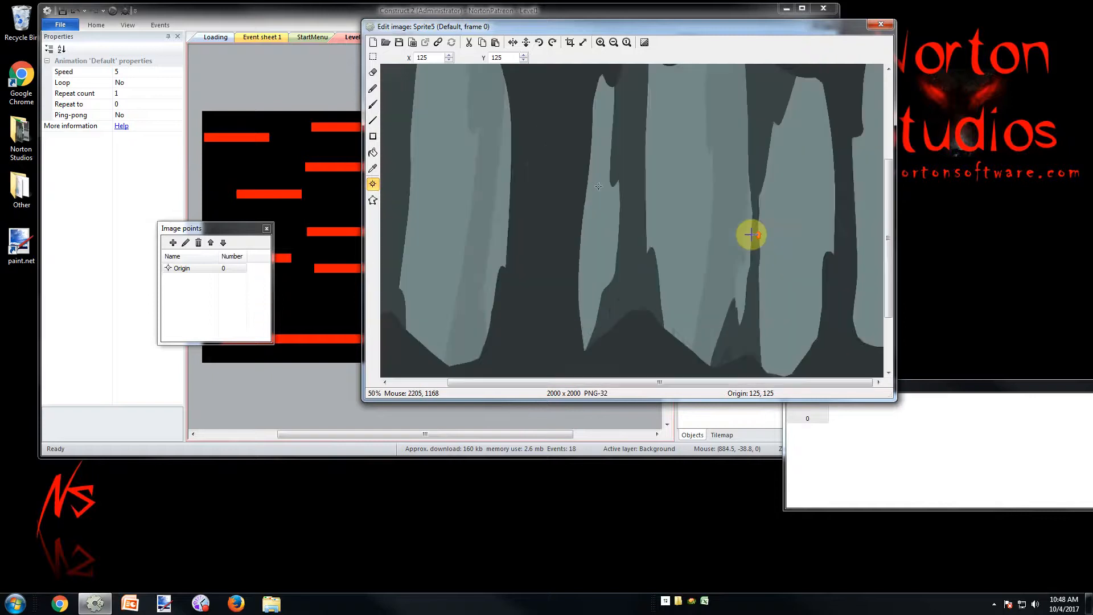
pyautogui.scroll(-1, 758, 229)
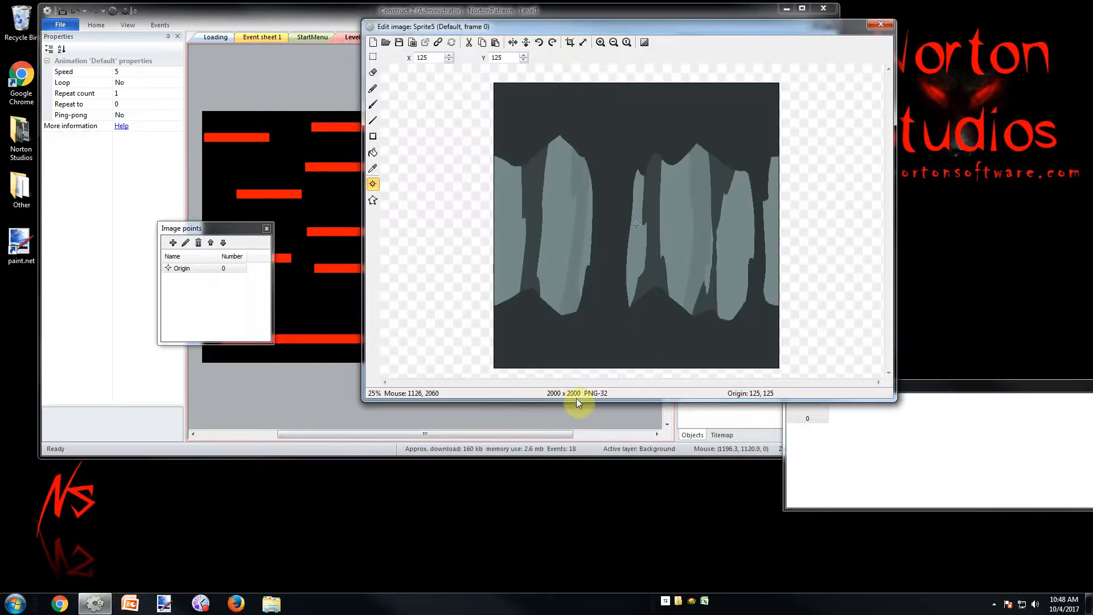
pyautogui.click(881, 24)
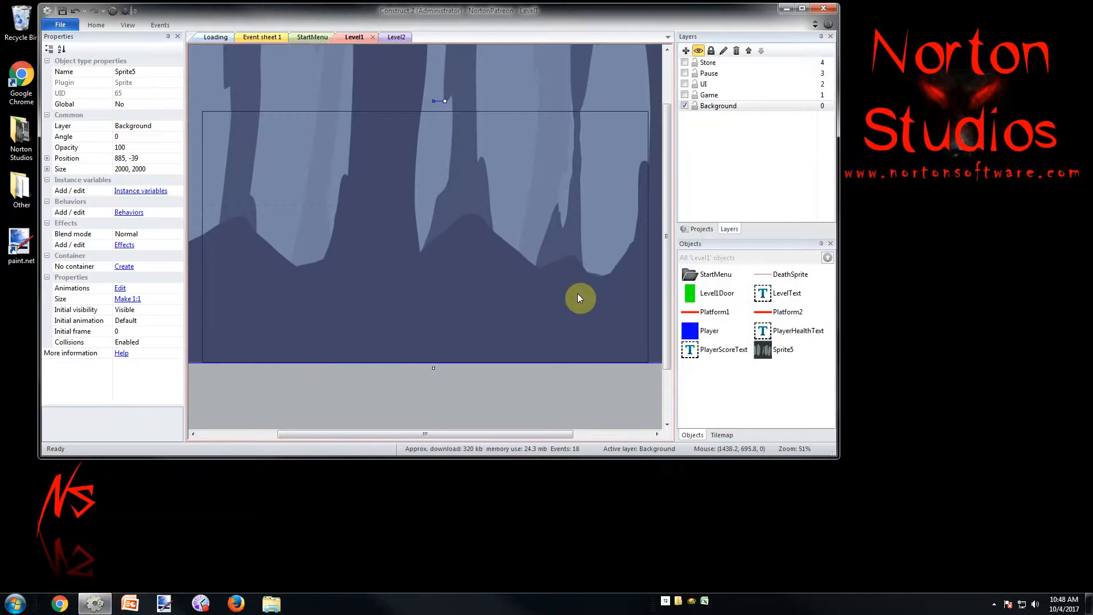
# Move the cave background sprite to position 880, 443 so it covers the whole layout area
pyautogui.click(561, 404)
pyautogui.keyDown('ctrl'); pyautogui.scroll(-5, 561, 404); pyautogui.keyUp('ctrl')
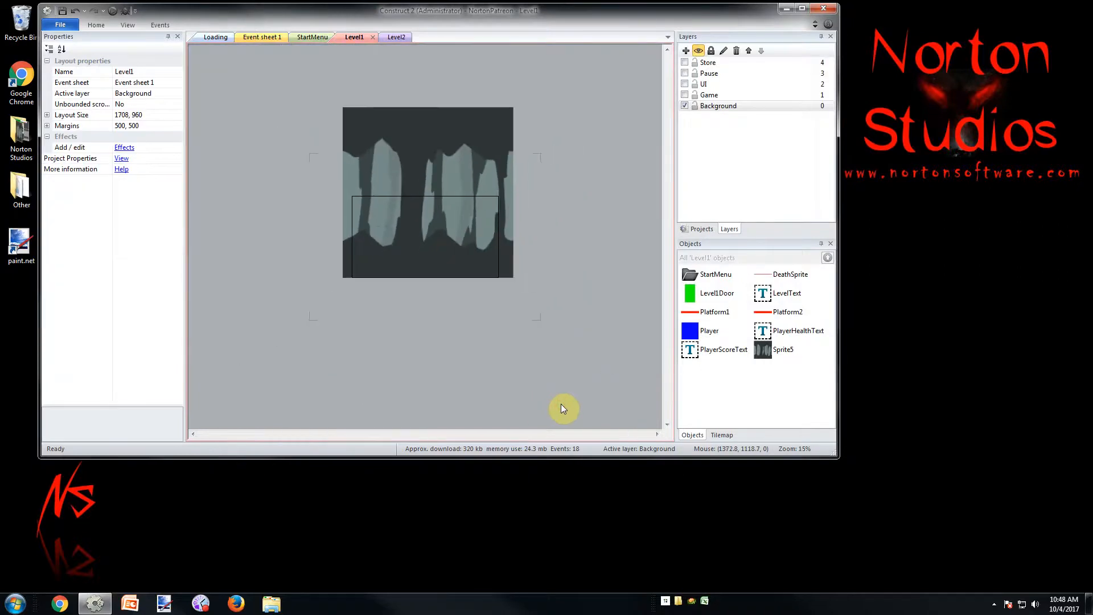
pyautogui.keyDown('ctrl'); pyautogui.scroll(1, 562, 404); pyautogui.keyUp('ctrl')
pyautogui.click(525, 77)
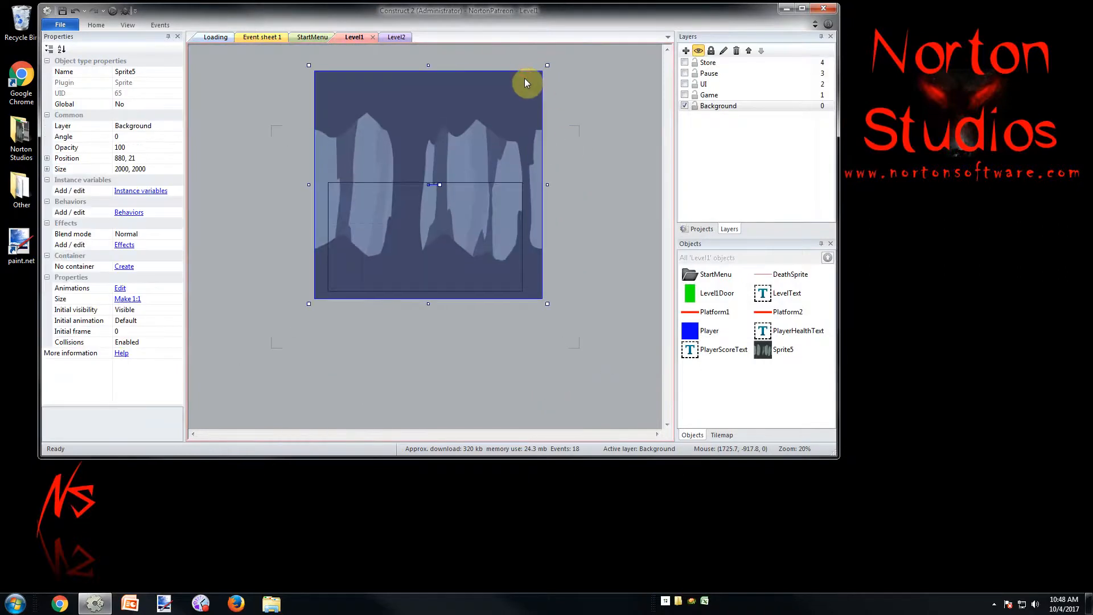
pyautogui.hotkey('shift', 'Down')
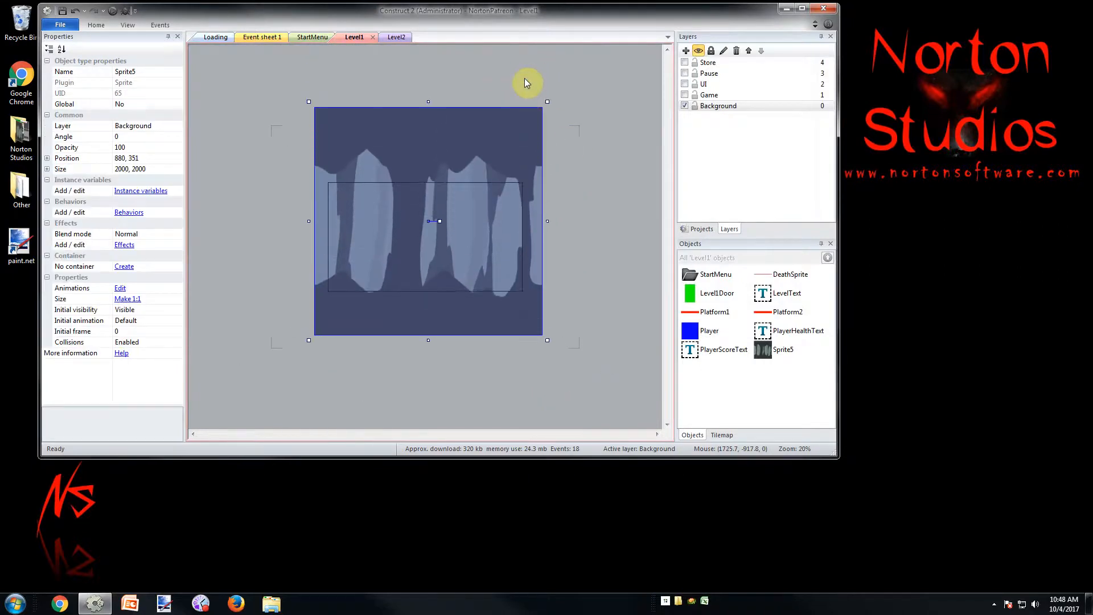
pyautogui.hotkey('shift', 'Down')
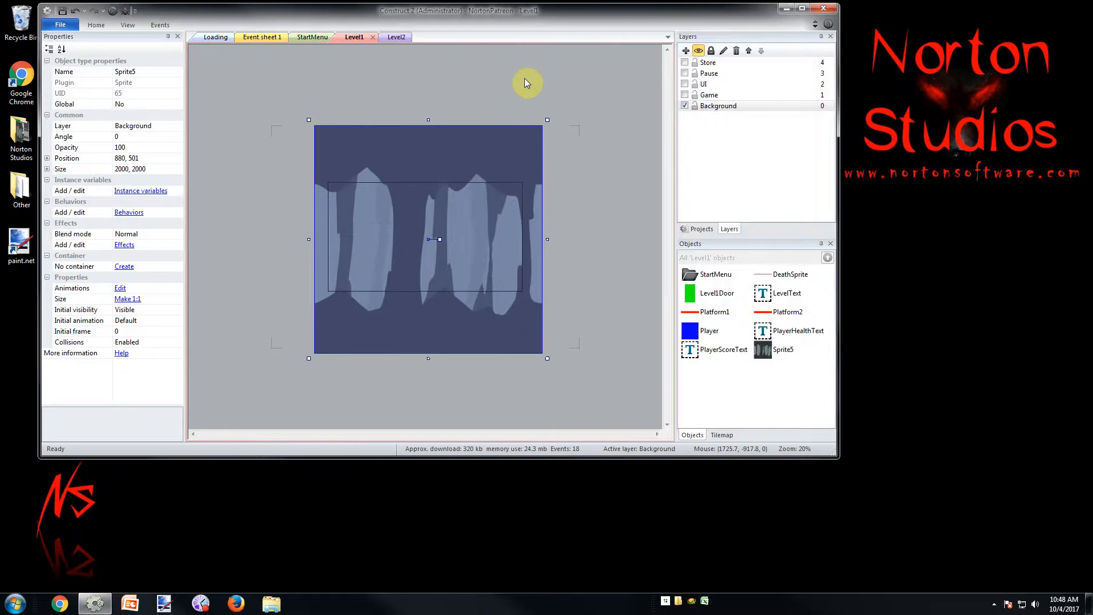
pyautogui.click(551, 89)
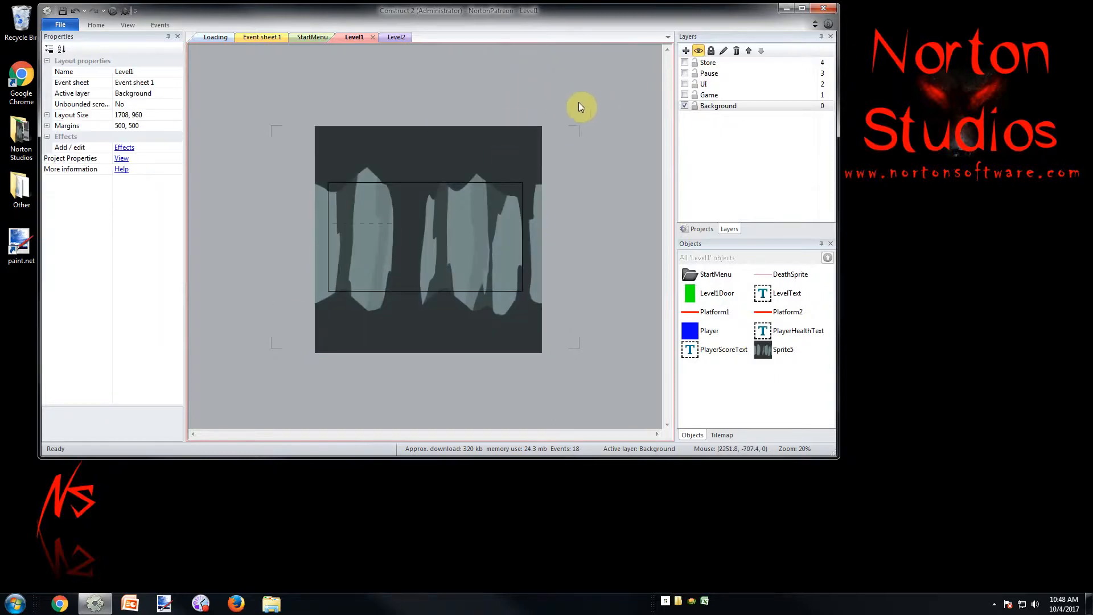
pyautogui.click(523, 140)
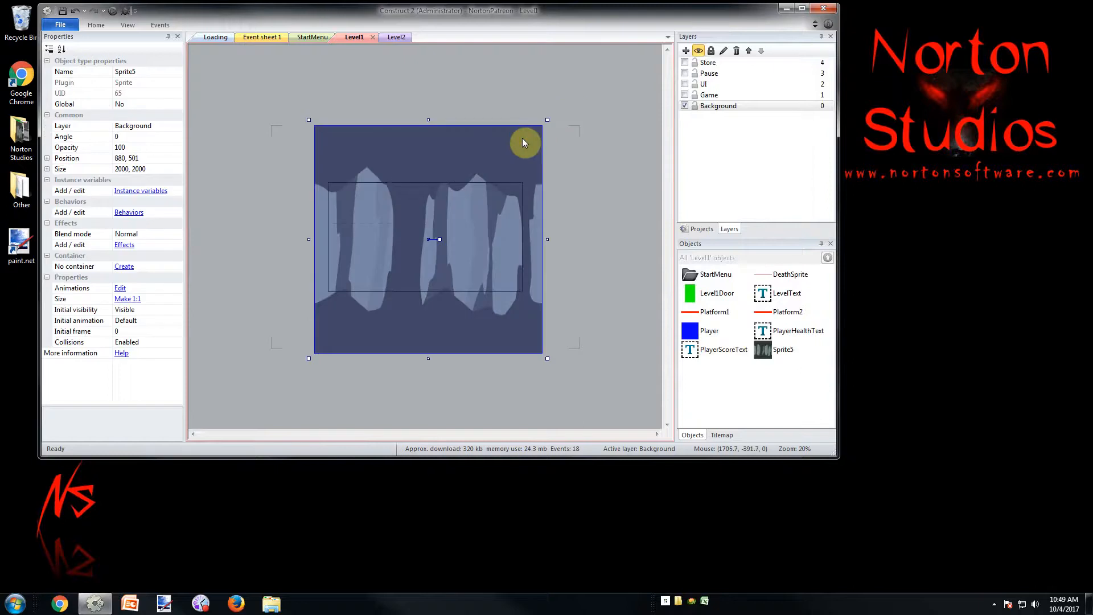
pyautogui.press('Up')
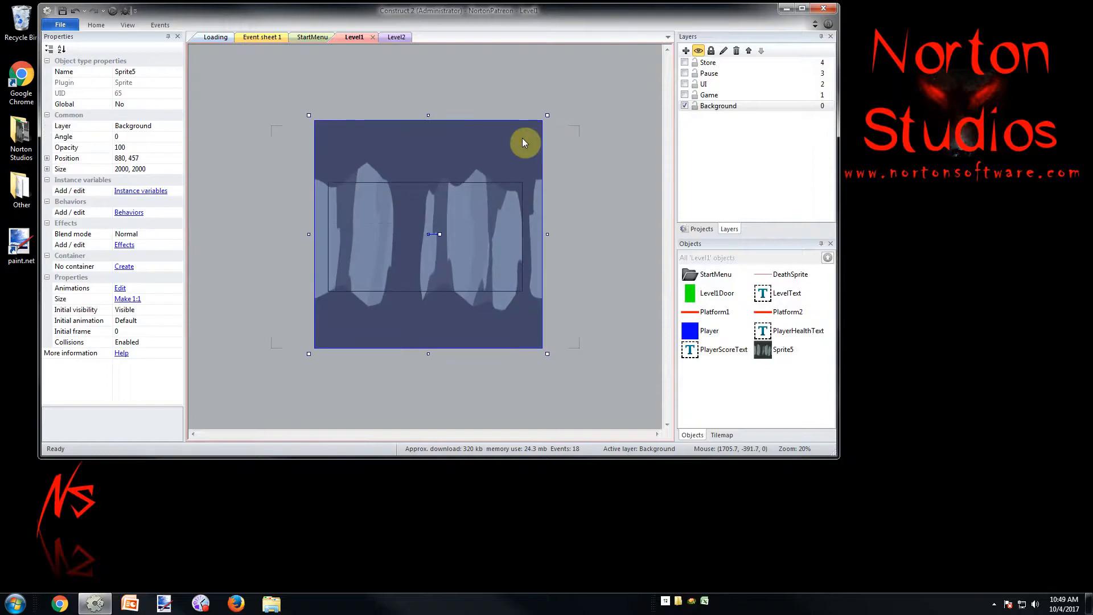
pyautogui.click(618, 157)
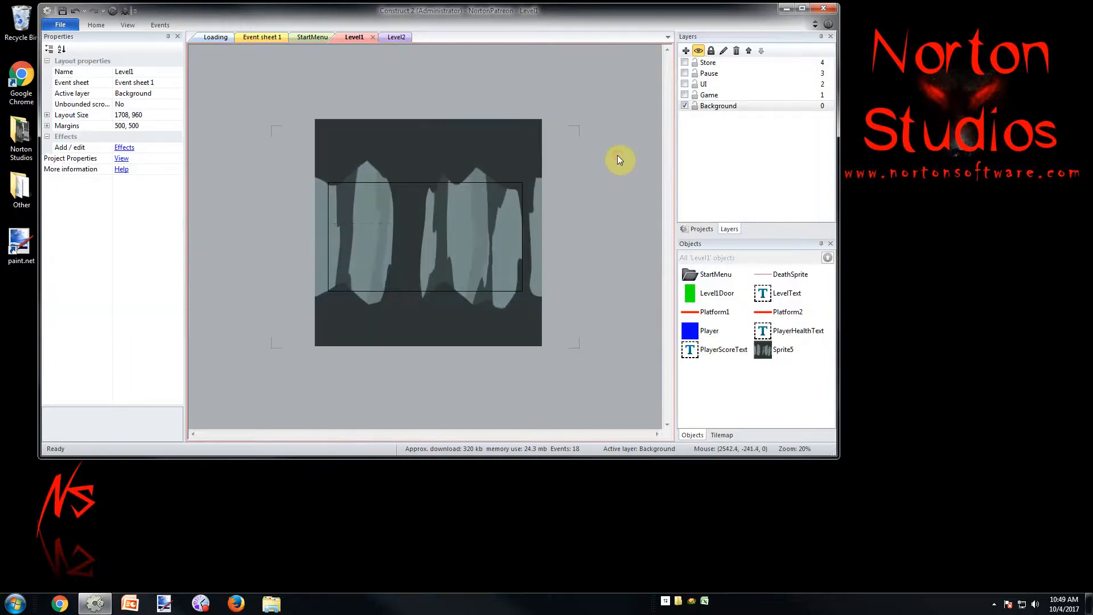
# Try to resize the cave sprite's image canvas to 1000 by 1000 pixels with the Stretch option
pyautogui.doubleClick(523, 132)
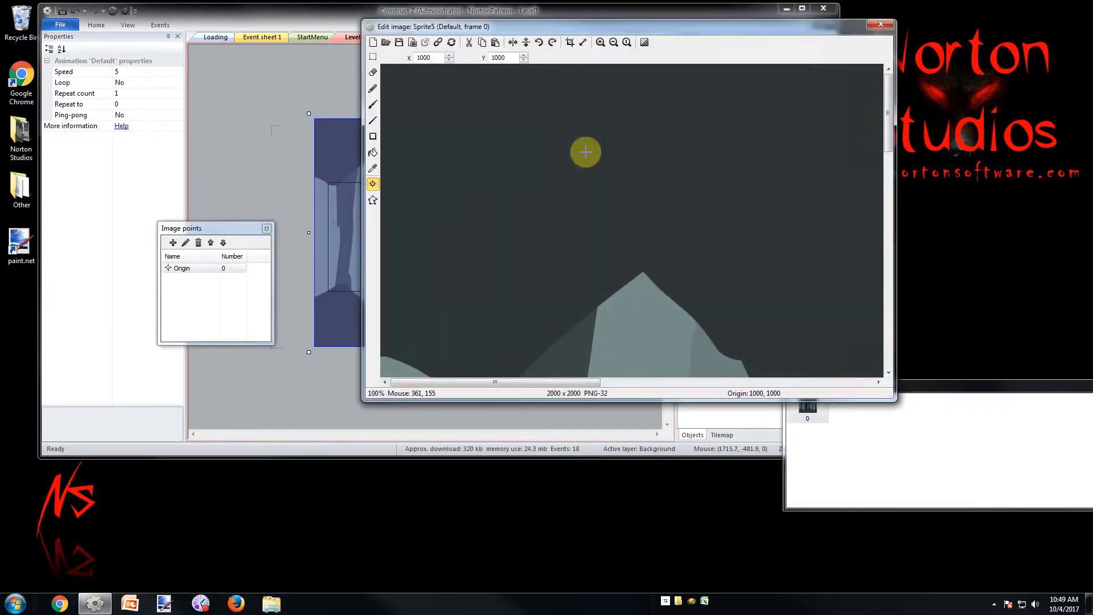
pyautogui.click(583, 42)
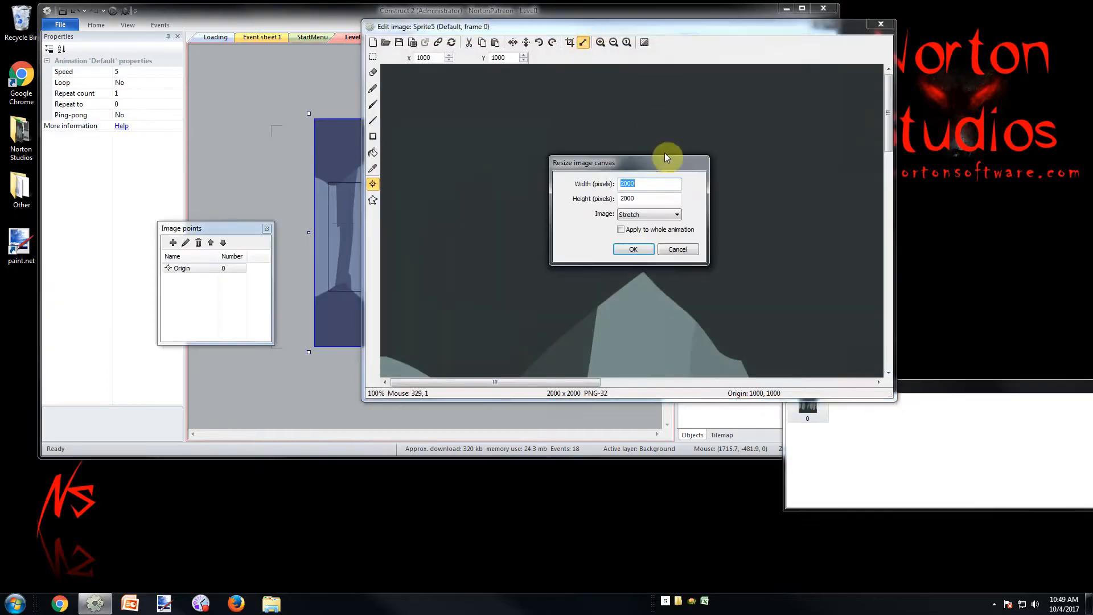
pyautogui.write('1000')
pyautogui.press('Tab')
pyautogui.write('1000')
pyautogui.press('Return')
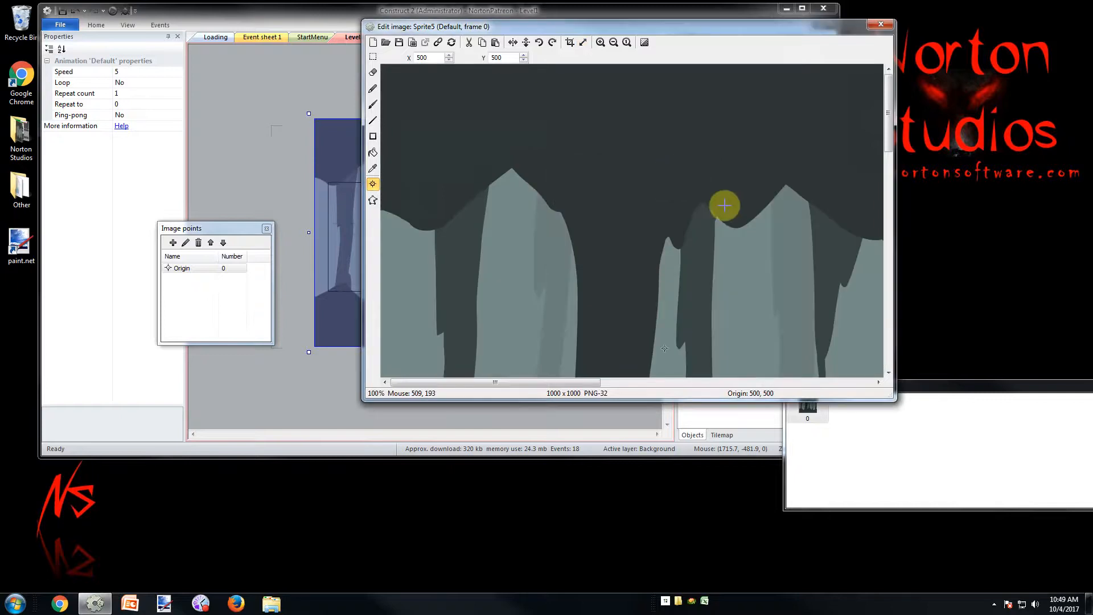
pyautogui.click(881, 24)
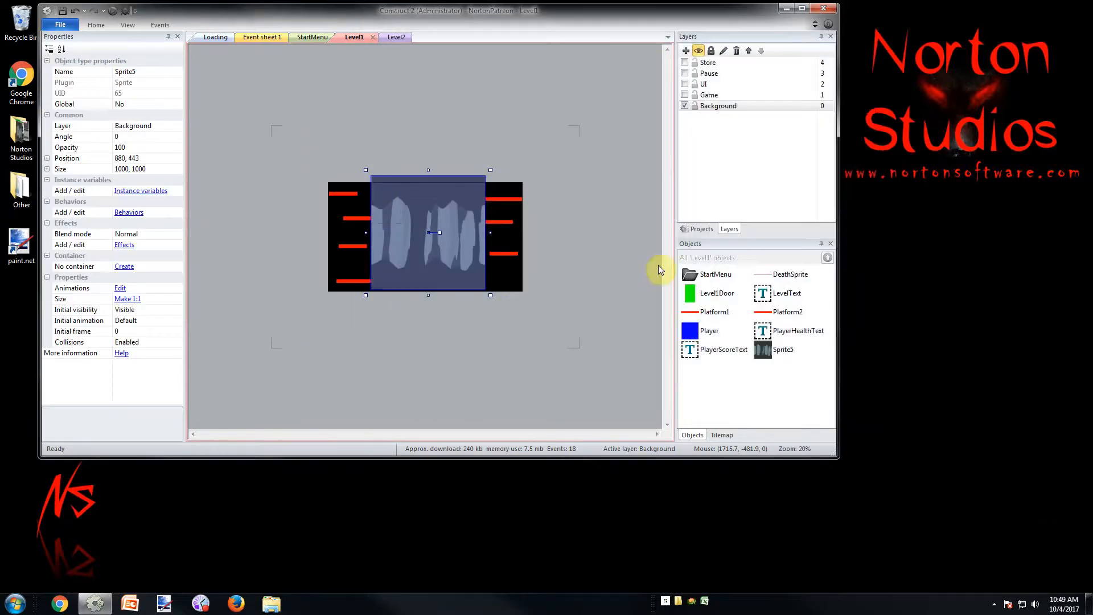
# Undo the last image resize of the cave sprite
pyautogui.click(555, 275)
pyautogui.click(462, 180)
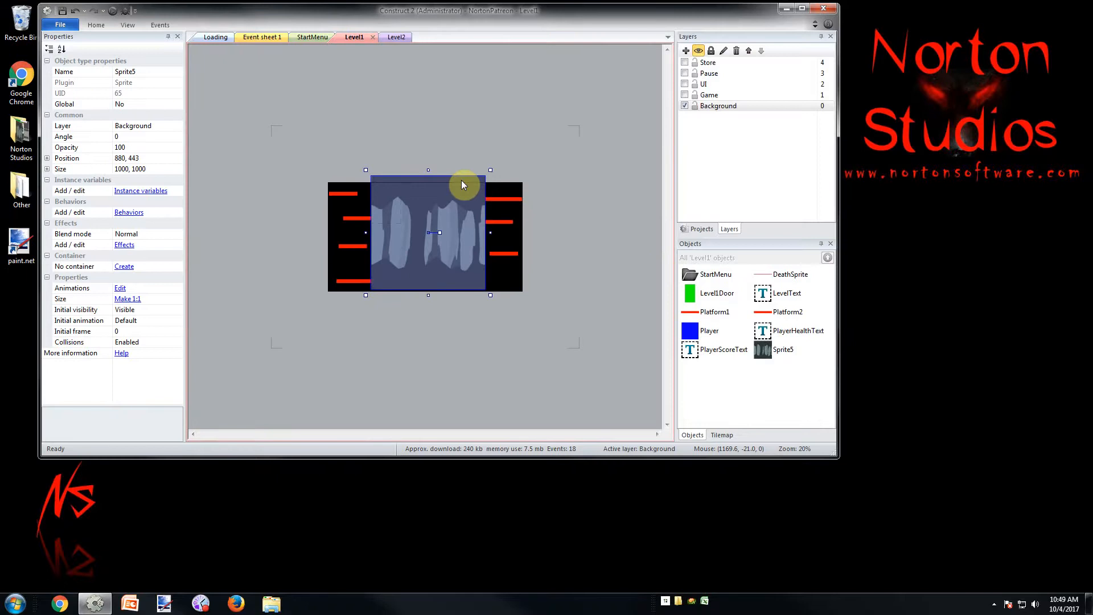
pyautogui.hotkey('ctrl', 'z')
# Resize the cave sprite's image canvas to a height of 1000 pixels with the Stretch option and close the image editor
pyautogui.doubleClick(500, 138)
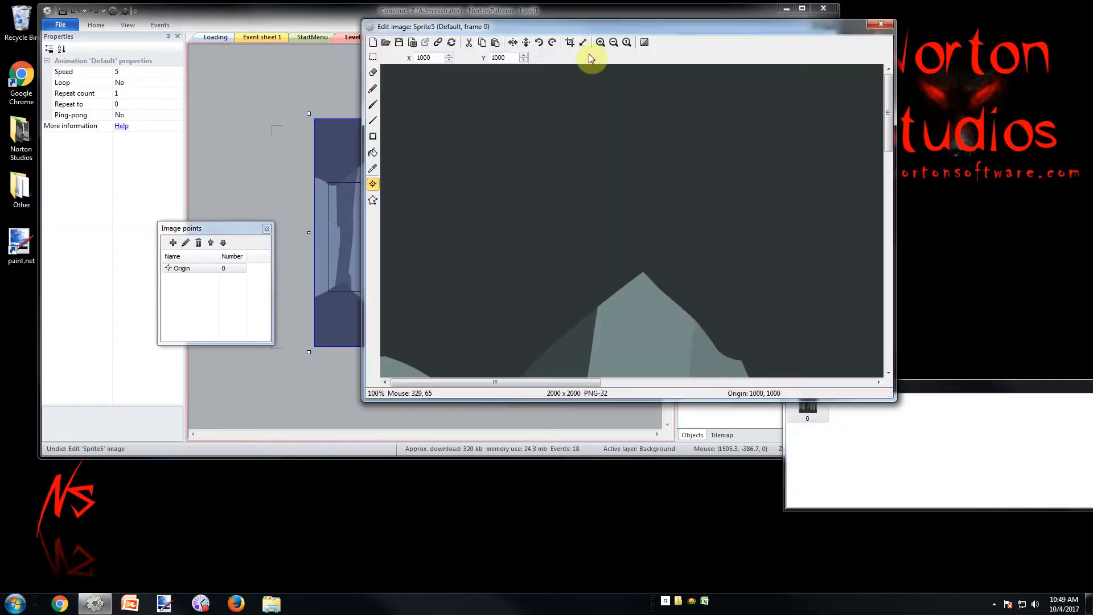
pyautogui.click(584, 42)
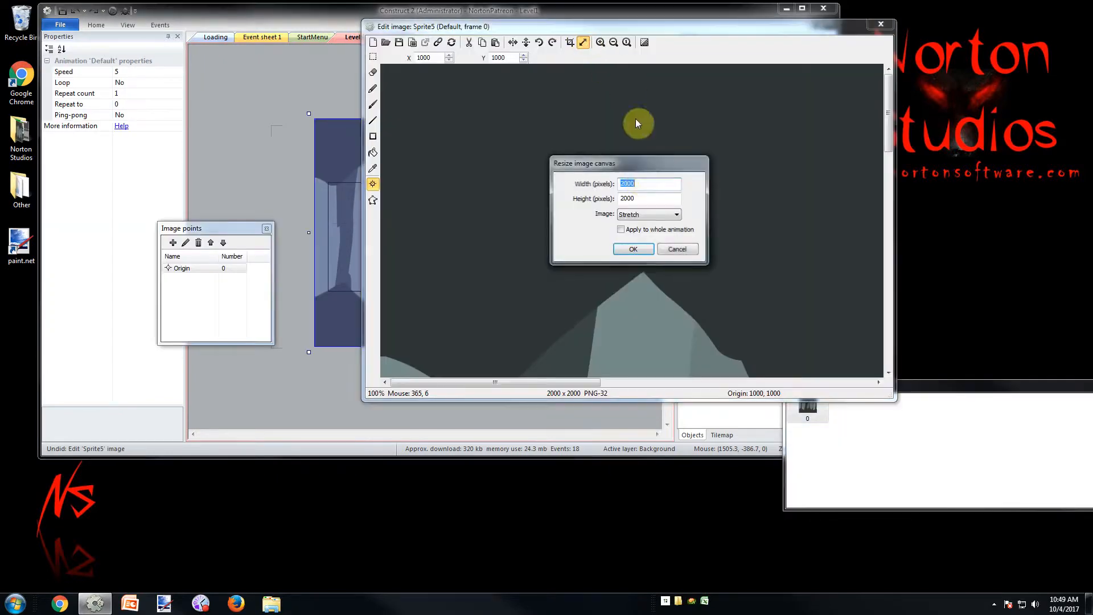
pyautogui.doubleClick(644, 198)
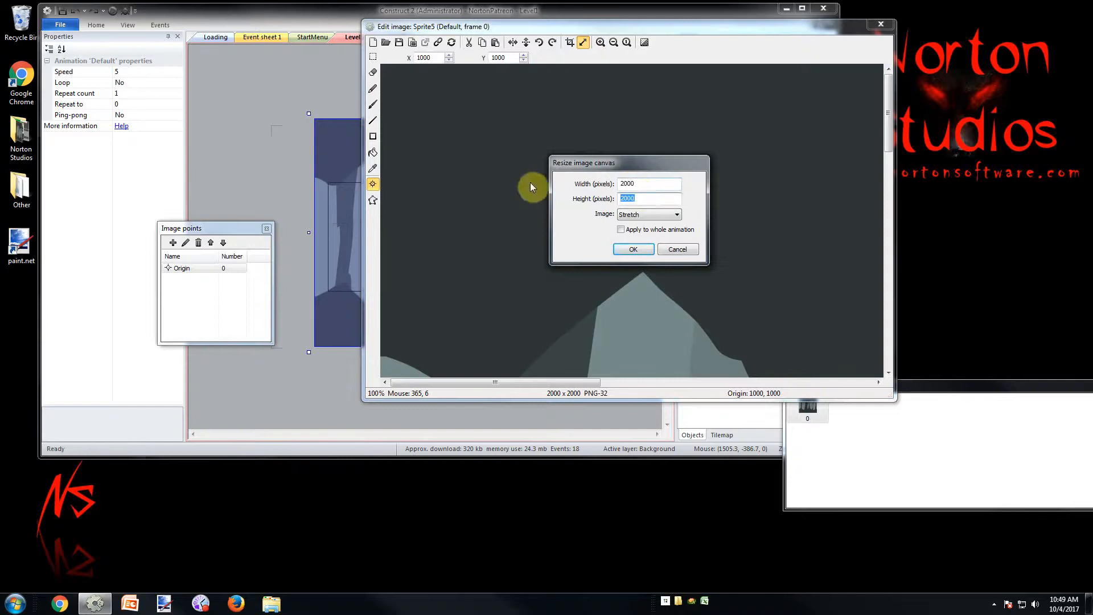
pyautogui.write('1000')
pyautogui.press('Return')
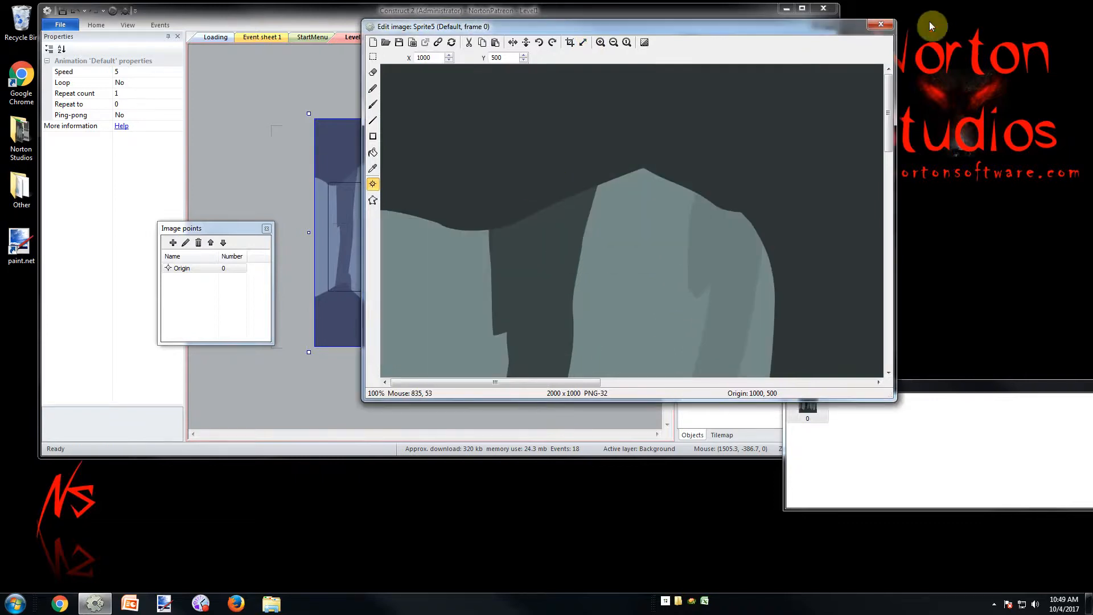
pyautogui.click(881, 24)
# Nudge the cave background sprite down to position 880, 468 so it covers the layout's lower edge
pyautogui.click(551, 223)
pyautogui.click(534, 226)
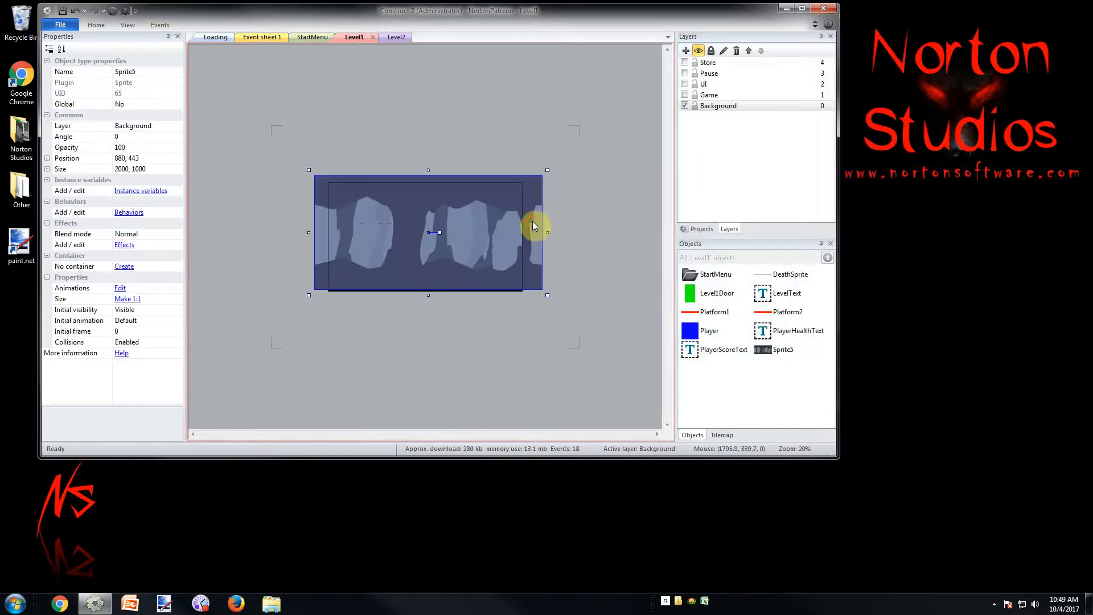
pyautogui.press('Down')
pyautogui.press('Down')
pyautogui.press('Down')
pyautogui.press('Down')
pyautogui.press('Down')
pyautogui.press('Down')
pyautogui.press('Down')
pyautogui.press('Down')
pyautogui.press('Down')
pyautogui.press('Down')
pyautogui.press('Down')
pyautogui.press('Down')
pyautogui.press('Down')
pyautogui.press('Down')
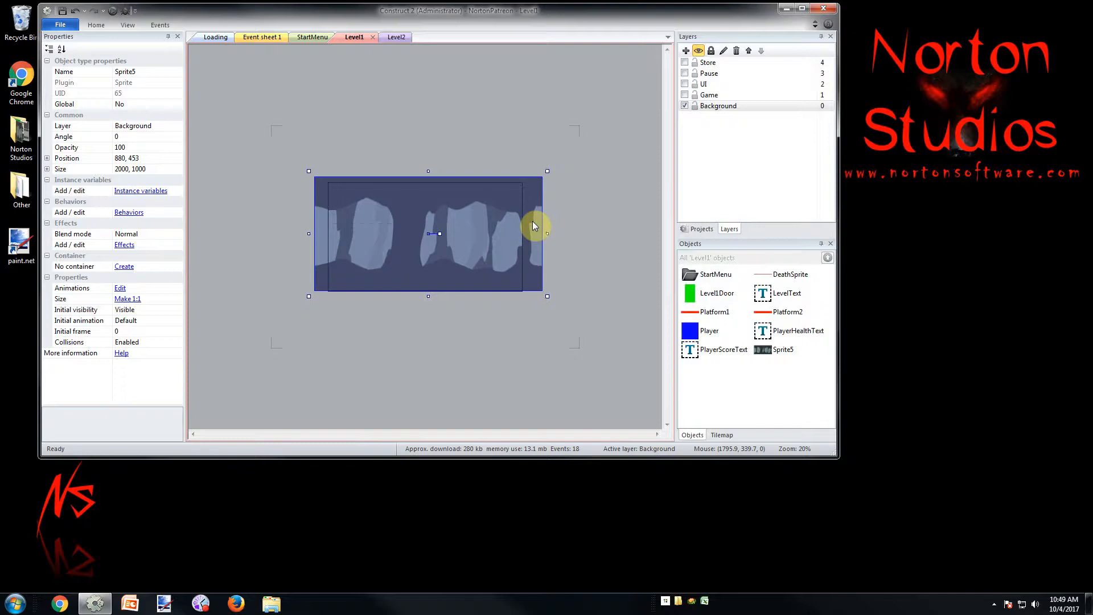
pyautogui.press('Down')
pyautogui.press('Down')
pyautogui.press('Down')
pyautogui.press('Down')
pyautogui.press('Down')
pyautogui.press('Down')
pyautogui.press('Down')
pyautogui.press('Down')
pyautogui.press('Down')
pyautogui.press('Down')
pyautogui.press('Down')
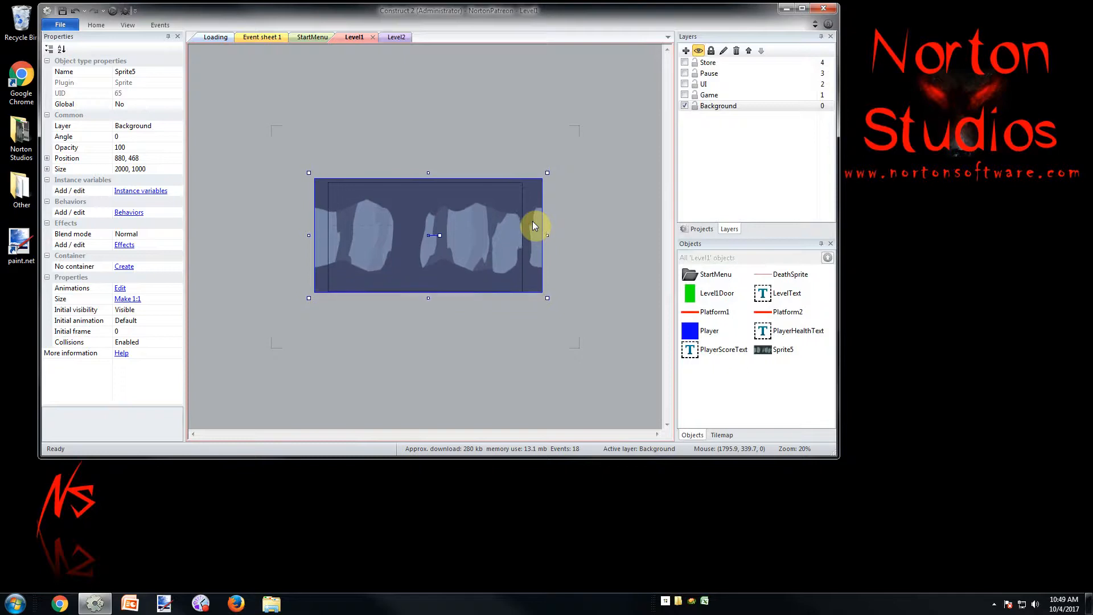
pyautogui.click(994, 603)
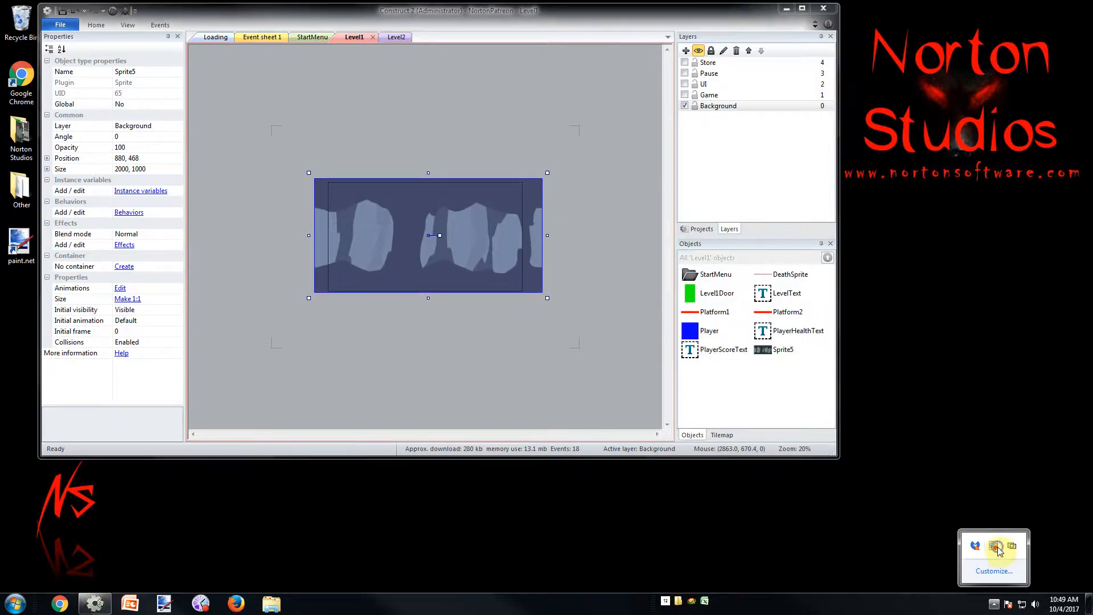
pyautogui.rightClick(977, 546)
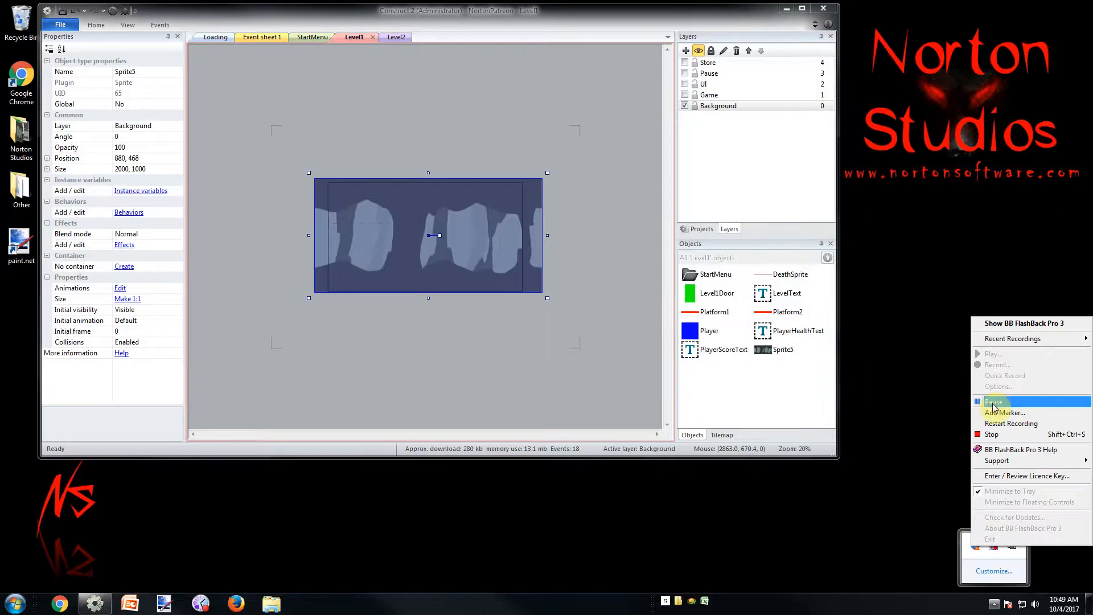
pyautogui.click(981, 402)
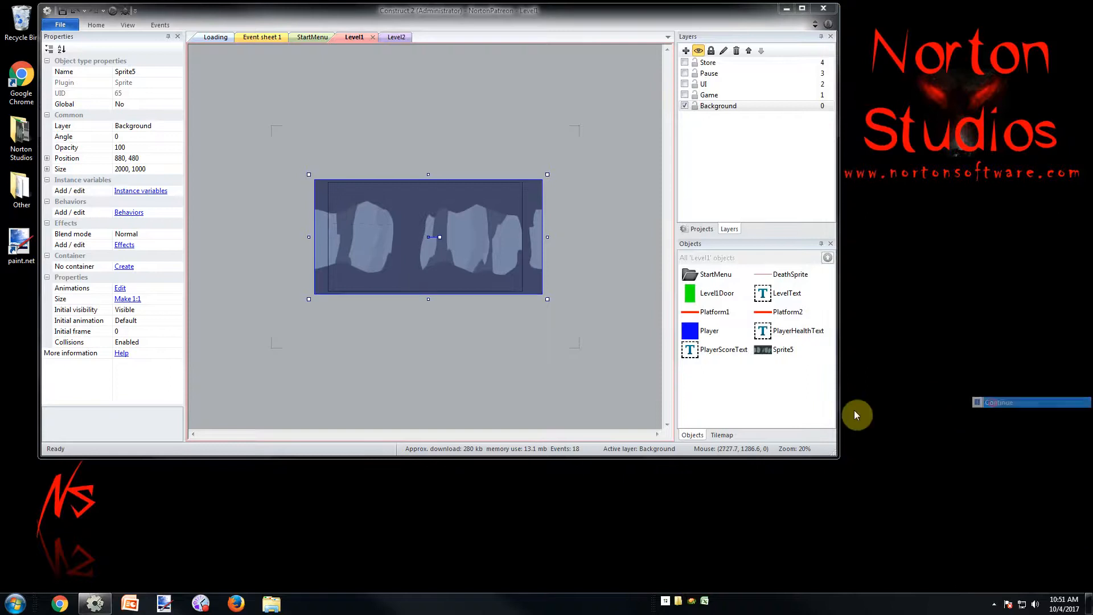
# Deselect the cave sprite and make the Game, UI, Pause and Store layers visible again
pyautogui.click(486, 360)
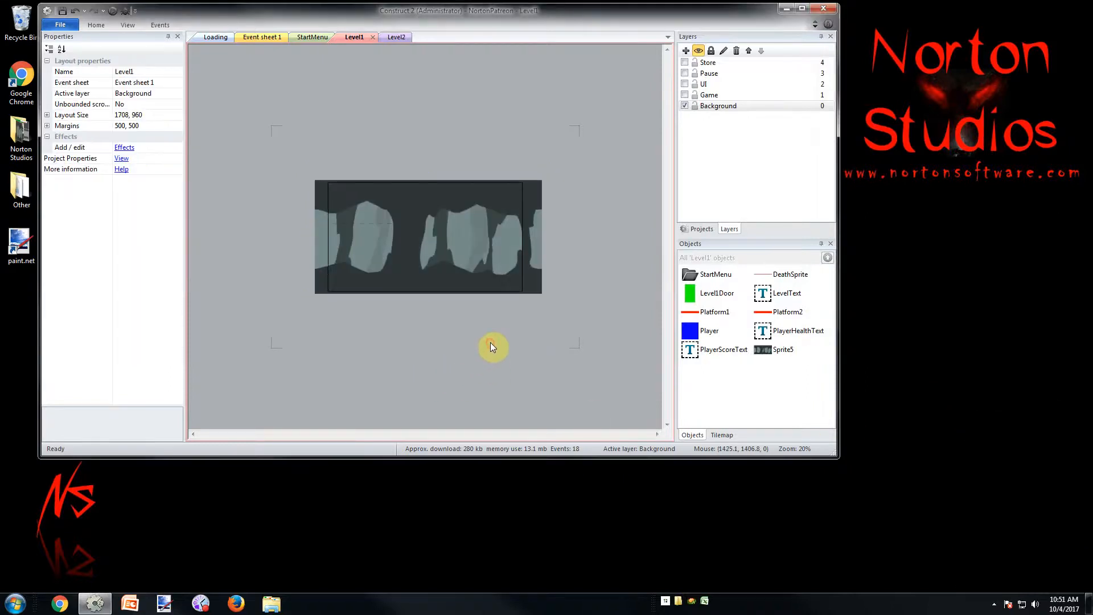
pyautogui.click(684, 107)
pyautogui.click(684, 107)
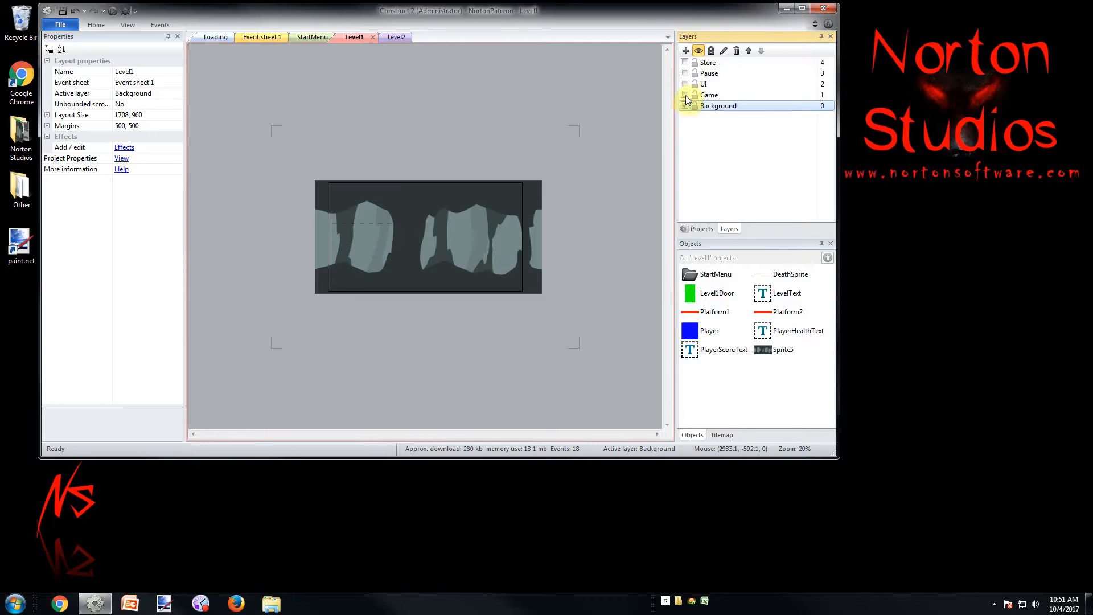
pyautogui.click(685, 95)
pyautogui.click(685, 84)
pyautogui.click(684, 73)
pyautogui.click(684, 62)
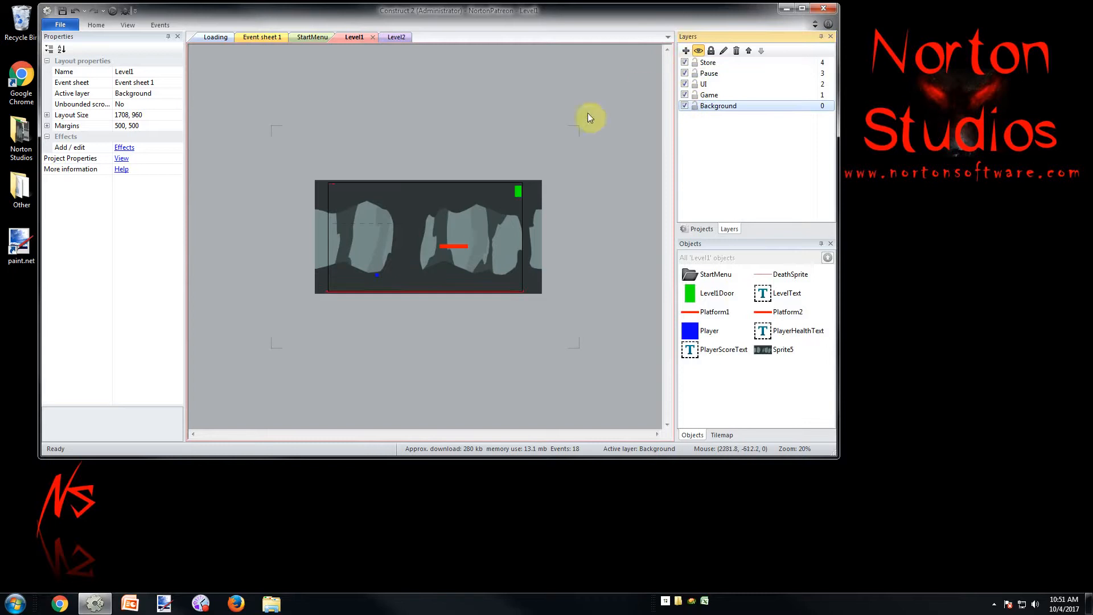
# Toggle the Background layer's visibility off and on to check which objects it contains
pyautogui.click(684, 106)
pyautogui.click(684, 106)
pyautogui.click(685, 106)
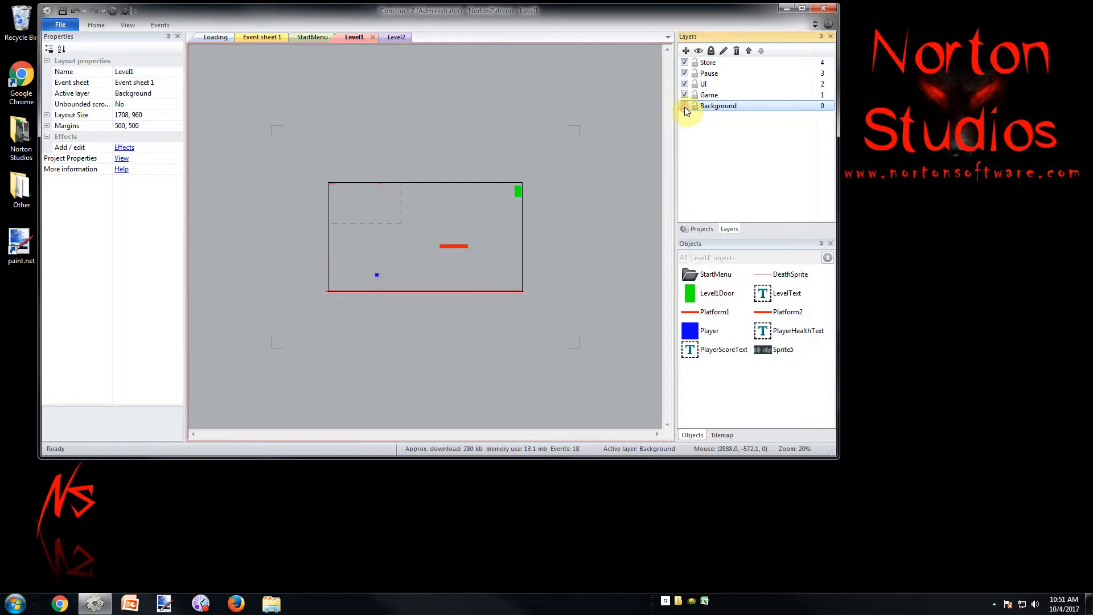
pyautogui.click(684, 107)
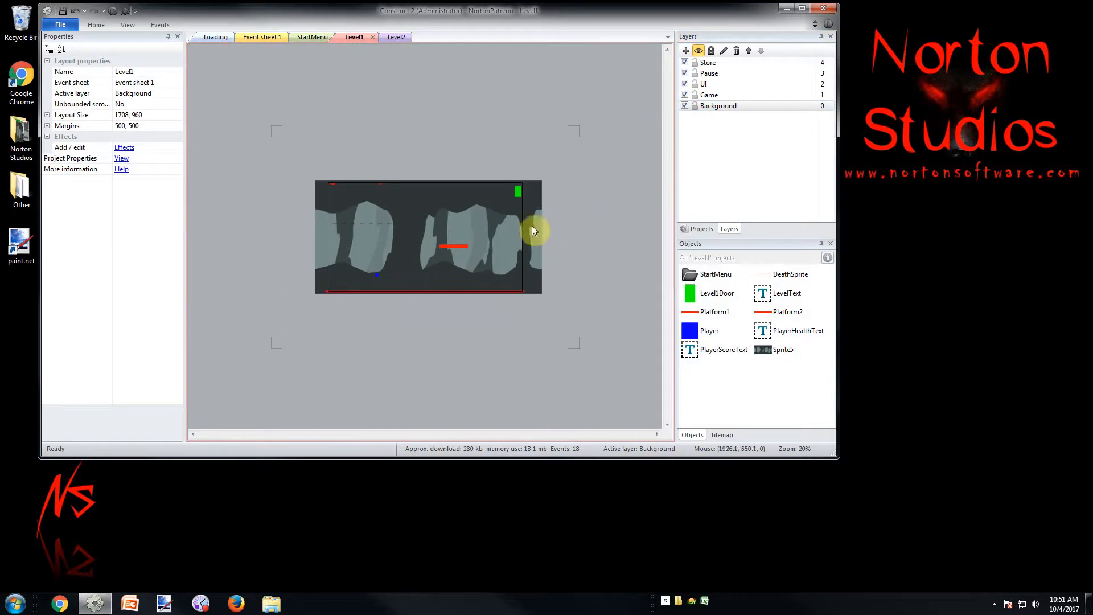
# Send the cave background sprite to the bottom of its layer in the Z order and deselect it
pyautogui.keyDown('ctrl'); pyautogui.scroll(4, 583, 286); pyautogui.keyUp('ctrl')
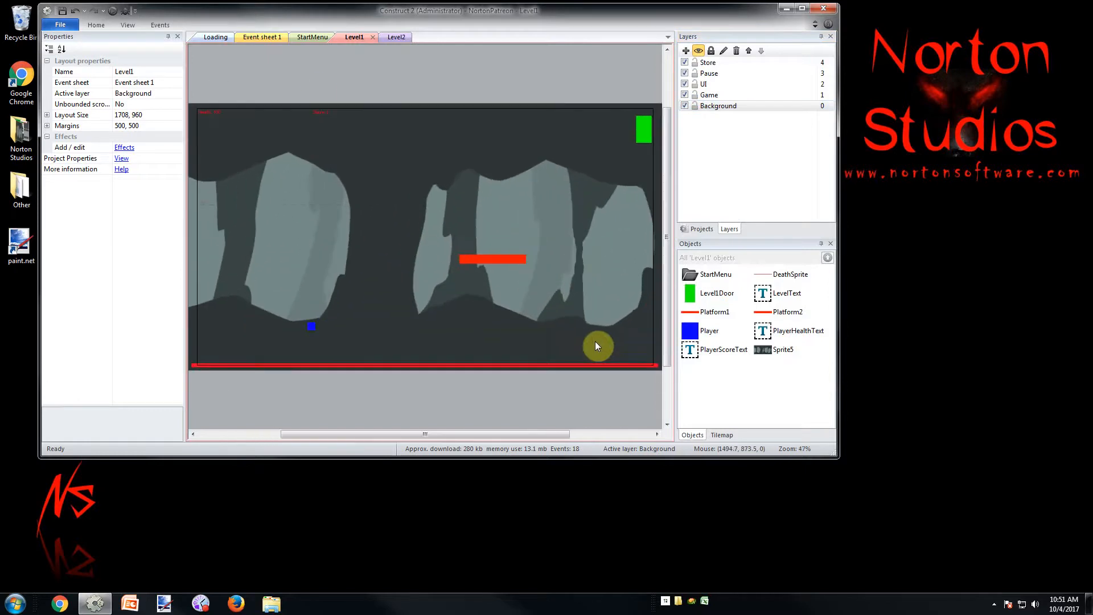
pyautogui.keyDown('ctrl'); pyautogui.scroll(-1, 584, 423); pyautogui.keyUp('ctrl')
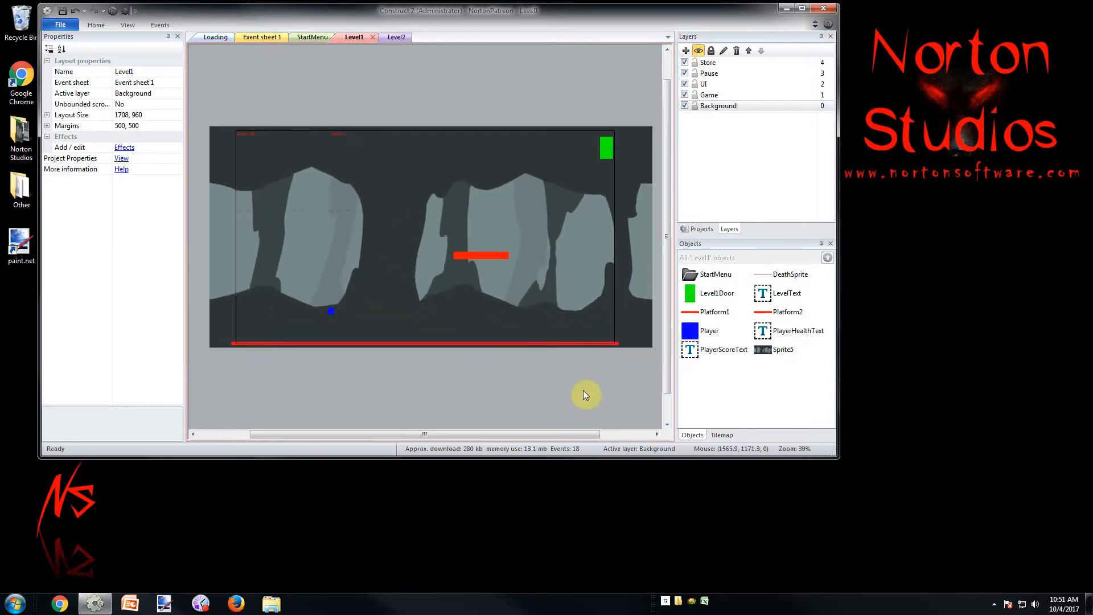
pyautogui.click(220, 284)
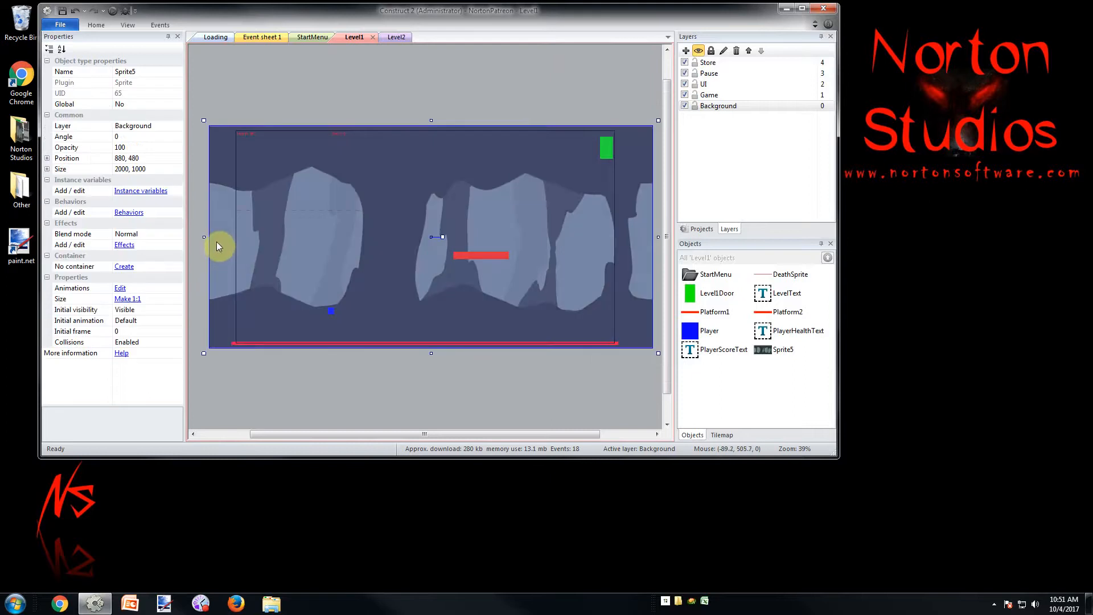
pyautogui.rightClick(220, 172)
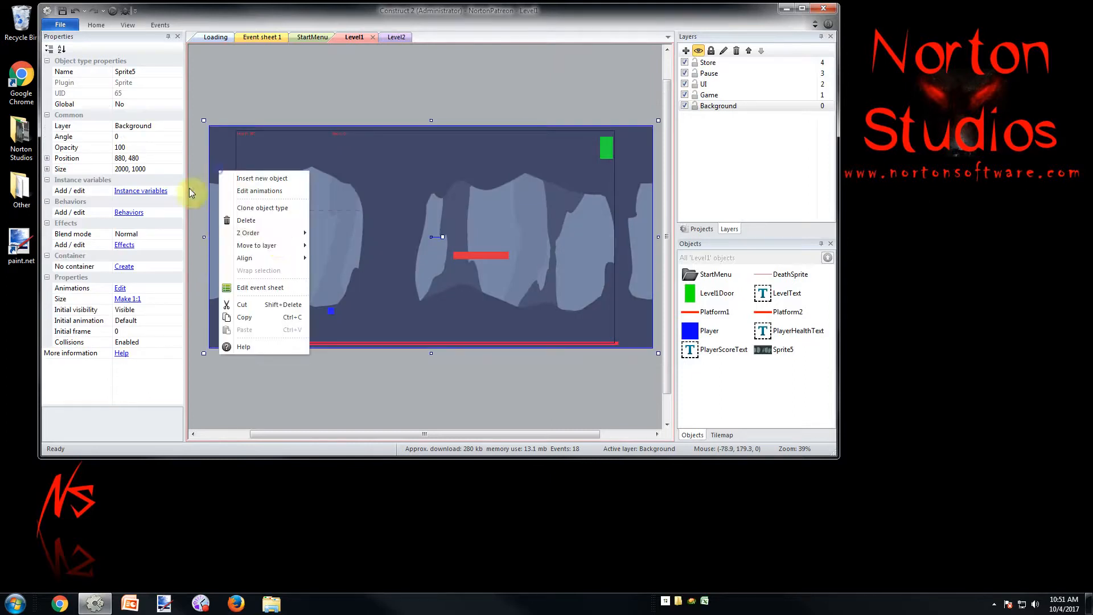
pyautogui.moveTo(275, 235)
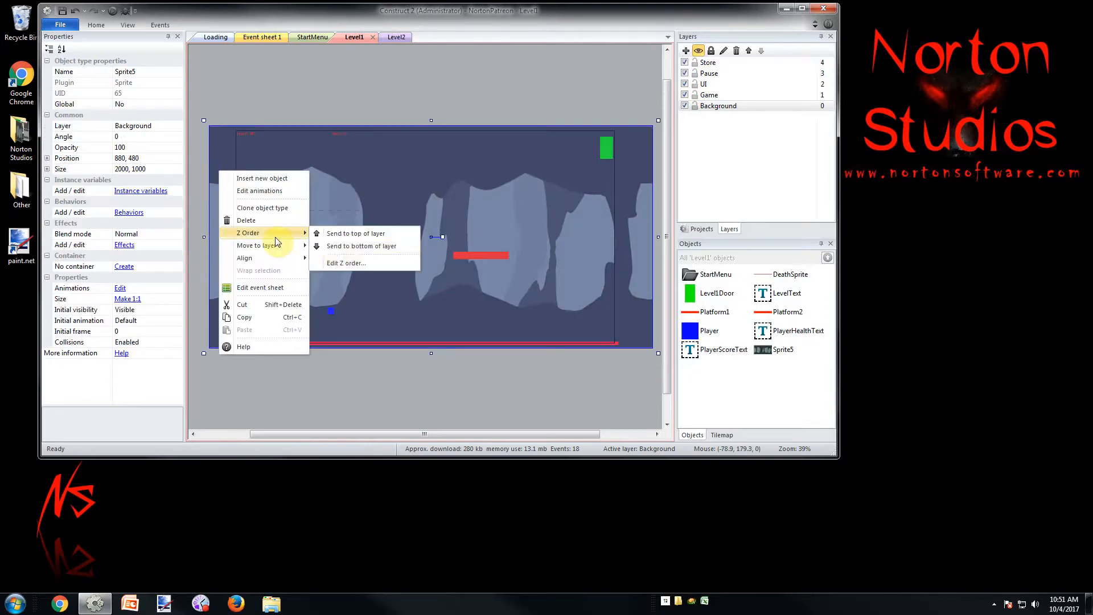
pyautogui.click(336, 247)
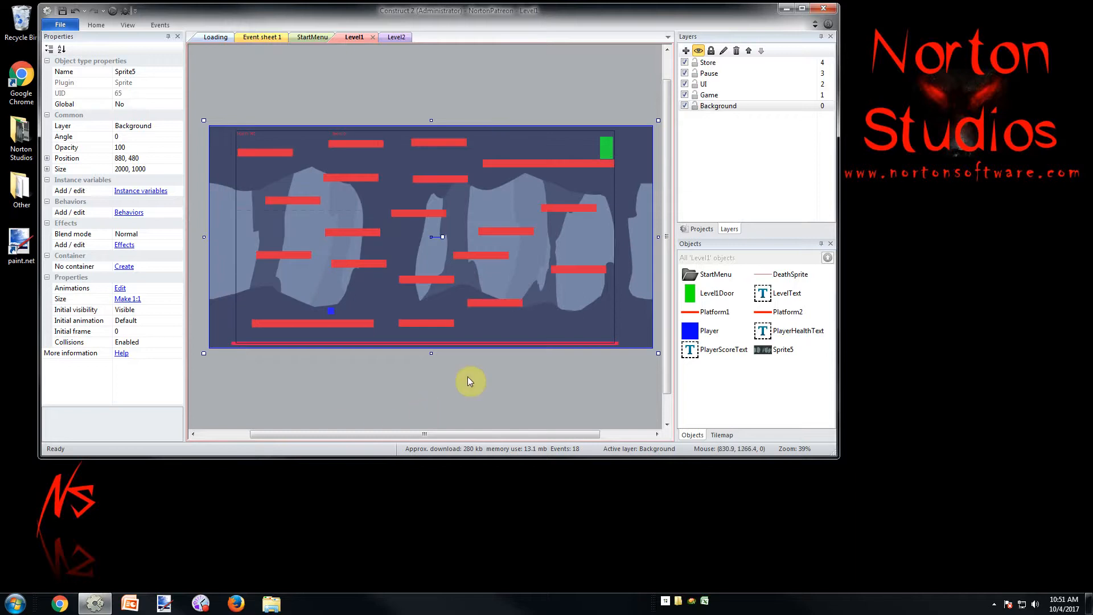
pyautogui.click(483, 374)
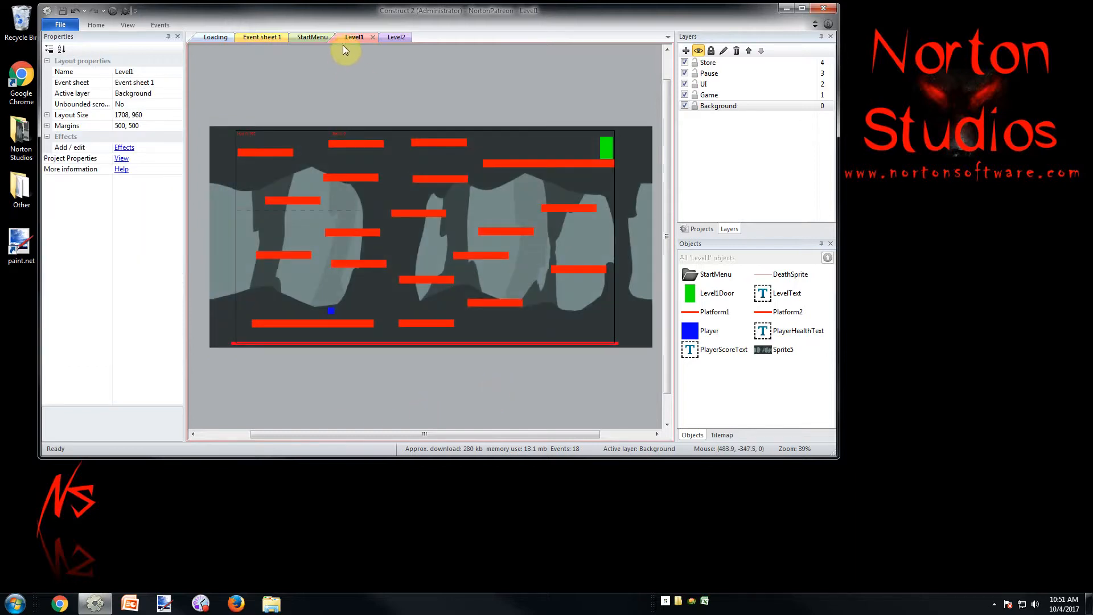
# Run the Level1 layout in the browser and jump the player up the platforms to the one with the green door
pyautogui.click(113, 11)
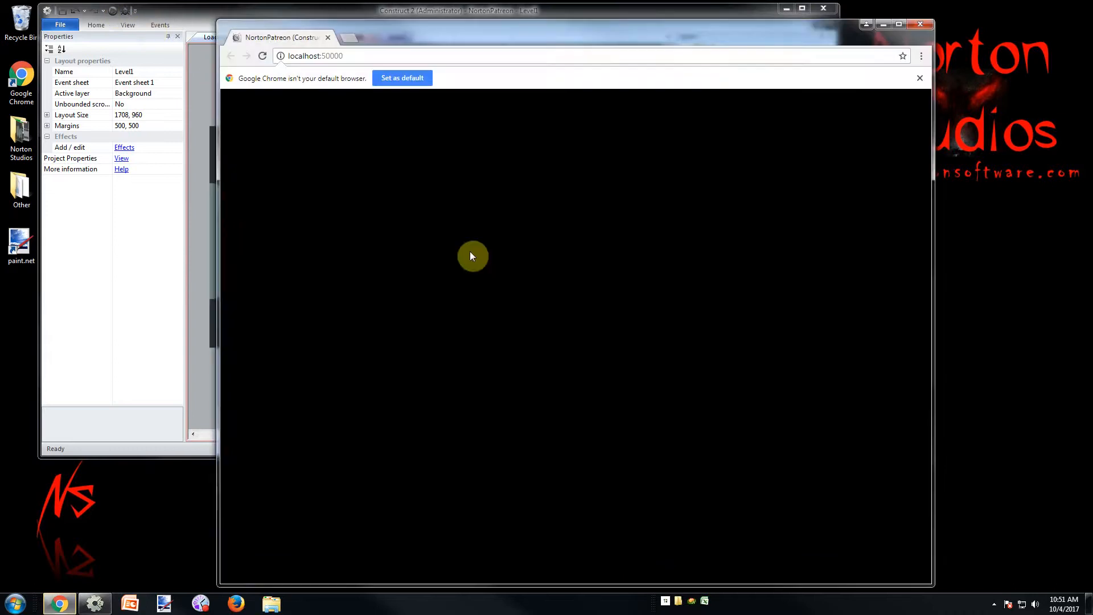
pyautogui.press('Right')
pyautogui.press('Up')
pyautogui.press('Left')
pyautogui.press('Right')
pyautogui.press('Up')
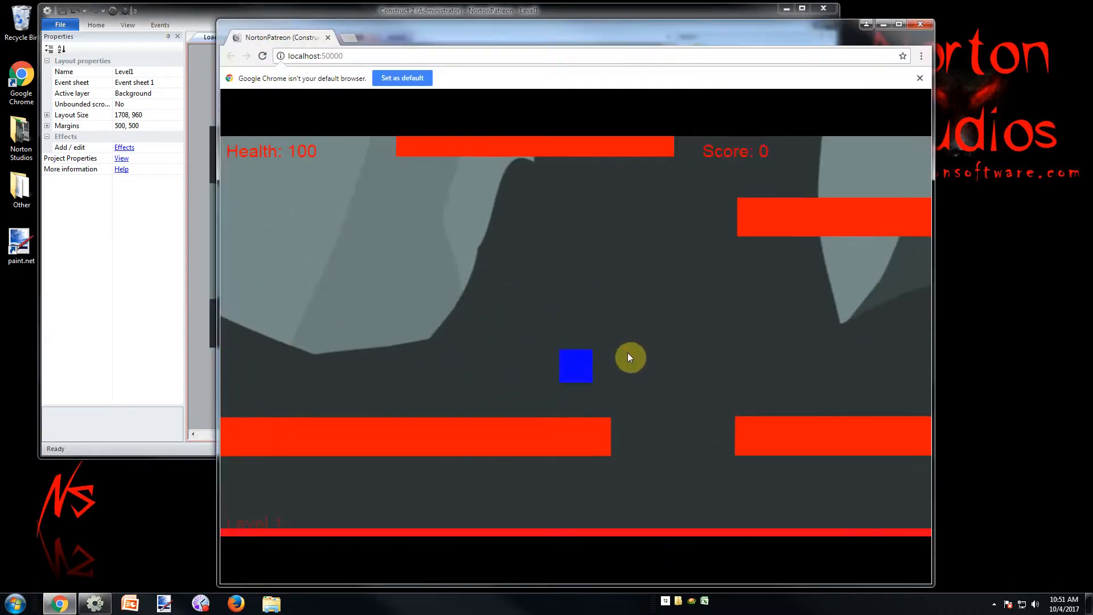
pyautogui.press('Up')
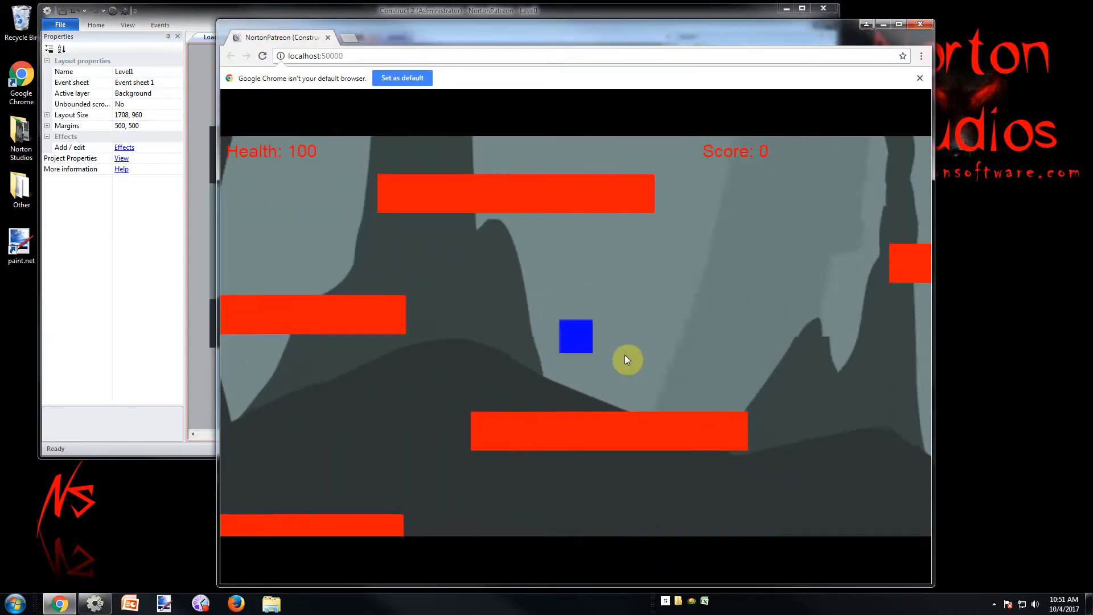
pyautogui.press('Left')
pyautogui.press('Up')
pyautogui.press('Right')
pyautogui.press('Up')
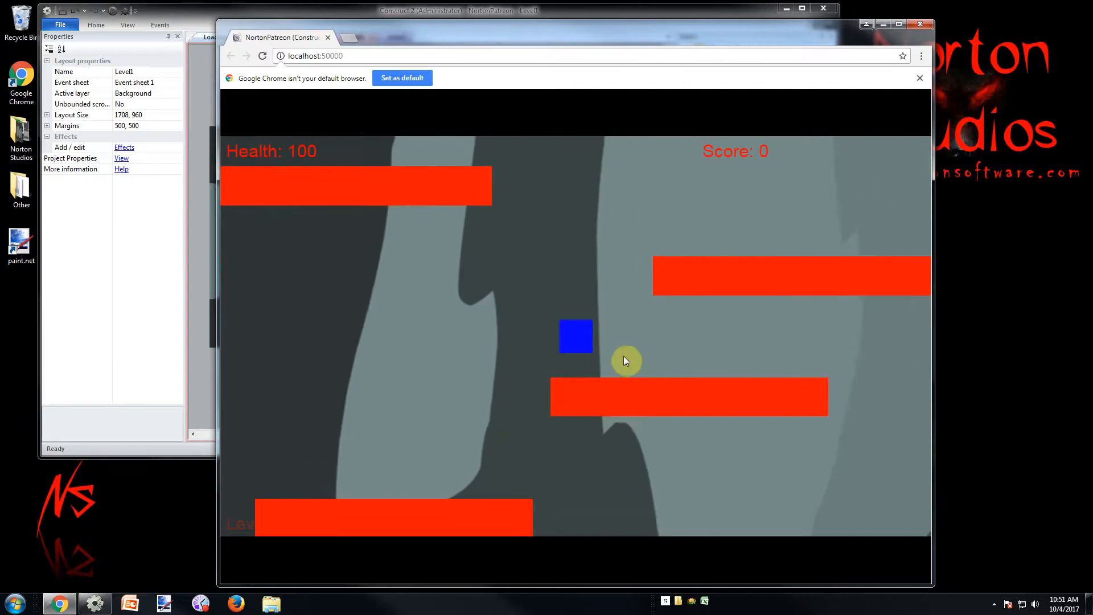
pyautogui.press('Up')
pyautogui.press('Left')
pyautogui.press('Right')
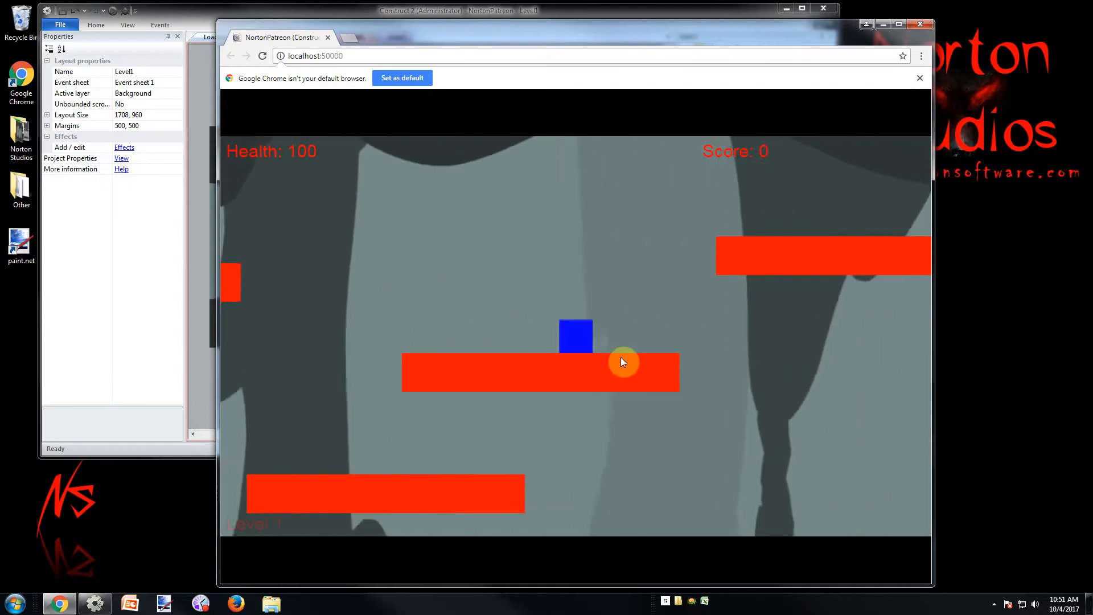
pyautogui.press('Up')
pyautogui.press('Right')
pyautogui.press('Left')
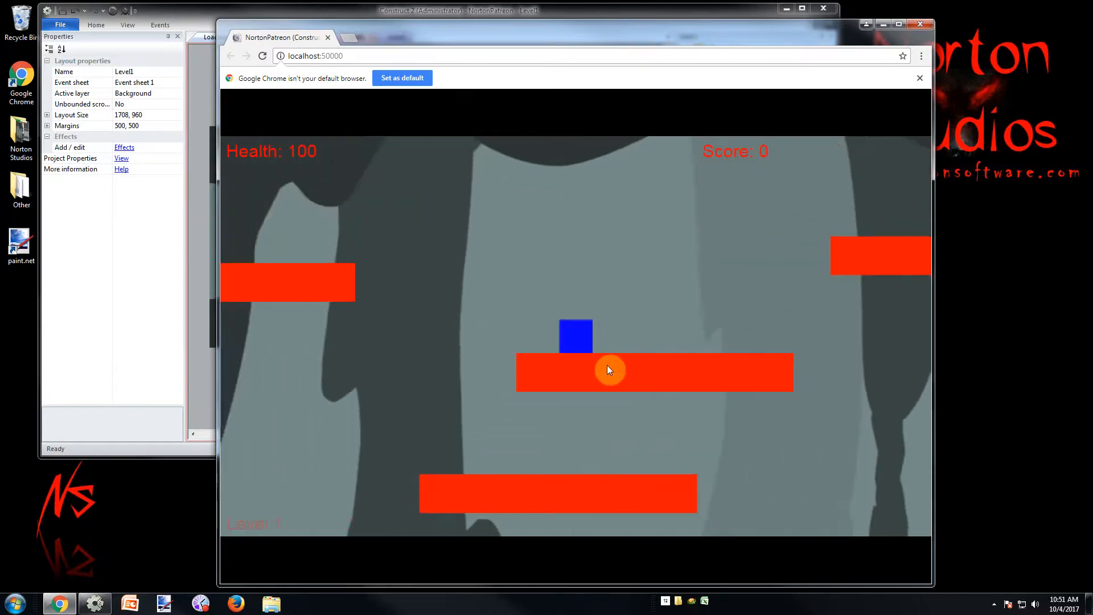
pyautogui.press('Up')
pyautogui.press('Up')
pyautogui.press('Right')
pyautogui.press('Left')
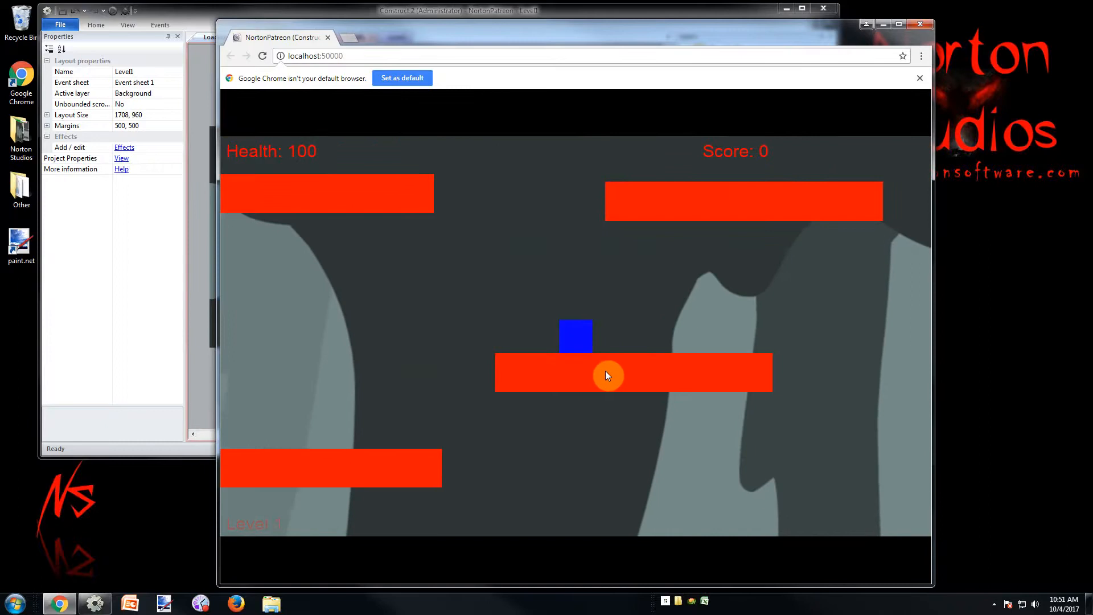
pyautogui.press('Up')
pyautogui.press('Up')
pyautogui.press('Right')
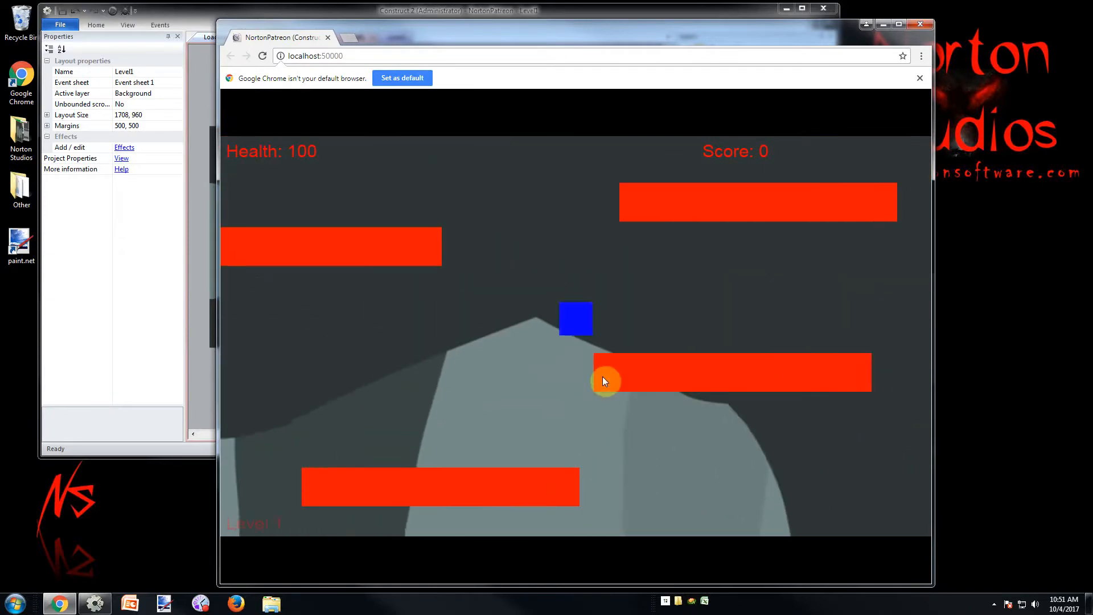
pyautogui.press('Right')
pyautogui.press('Up')
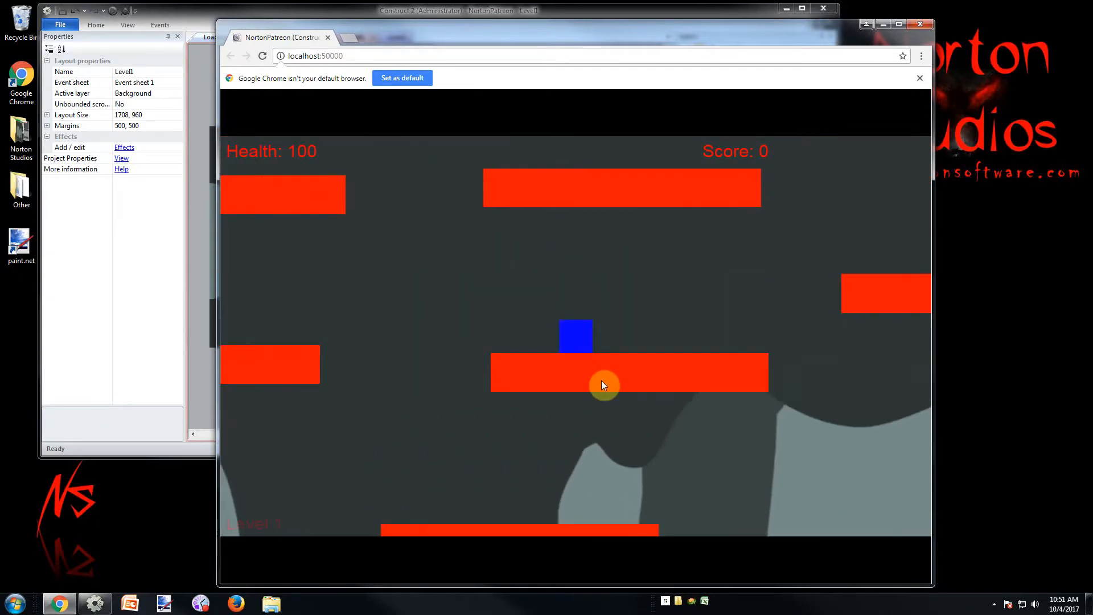
# Move the player back and forth along the green door's platform to examine the cave background in play
pyautogui.press('Up')
pyautogui.press('Right')
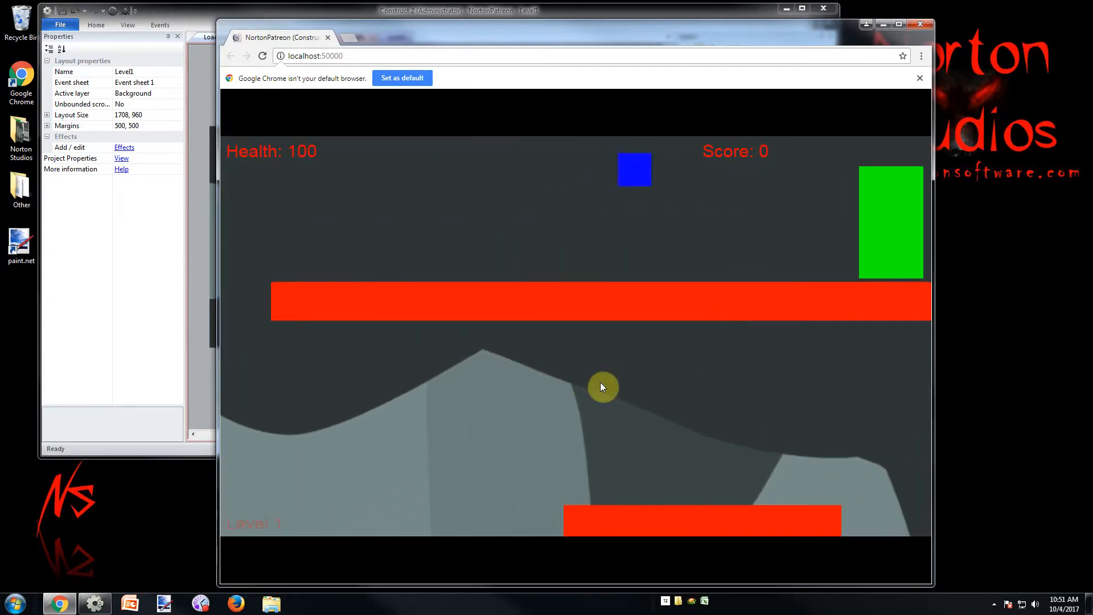
pyautogui.press('Left')
pyautogui.press('Up')
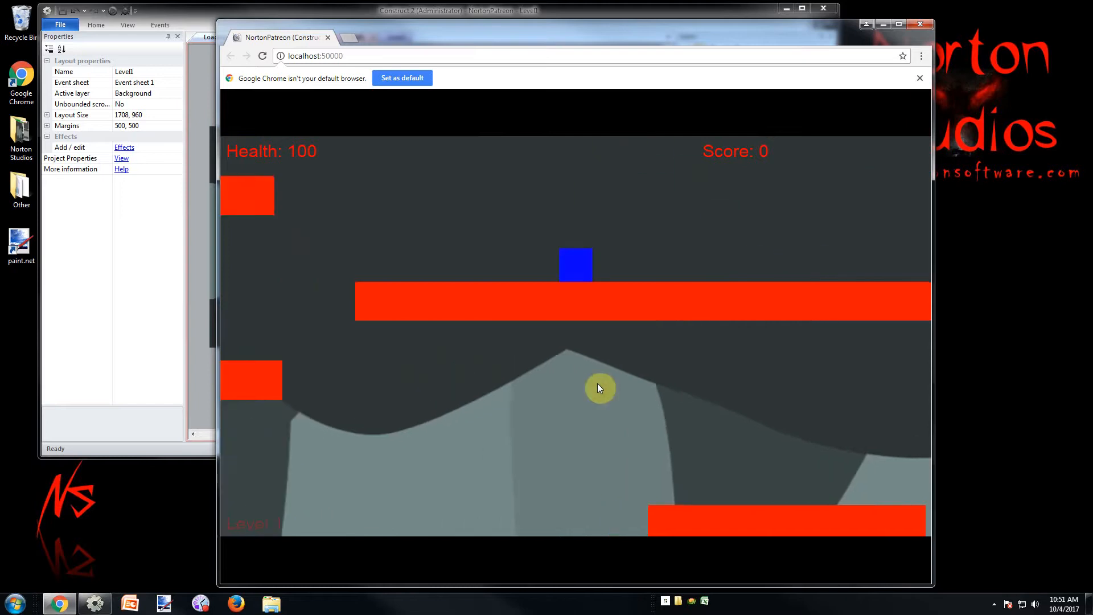
pyautogui.press('Up')
pyautogui.press('Right')
pyautogui.press('Left')
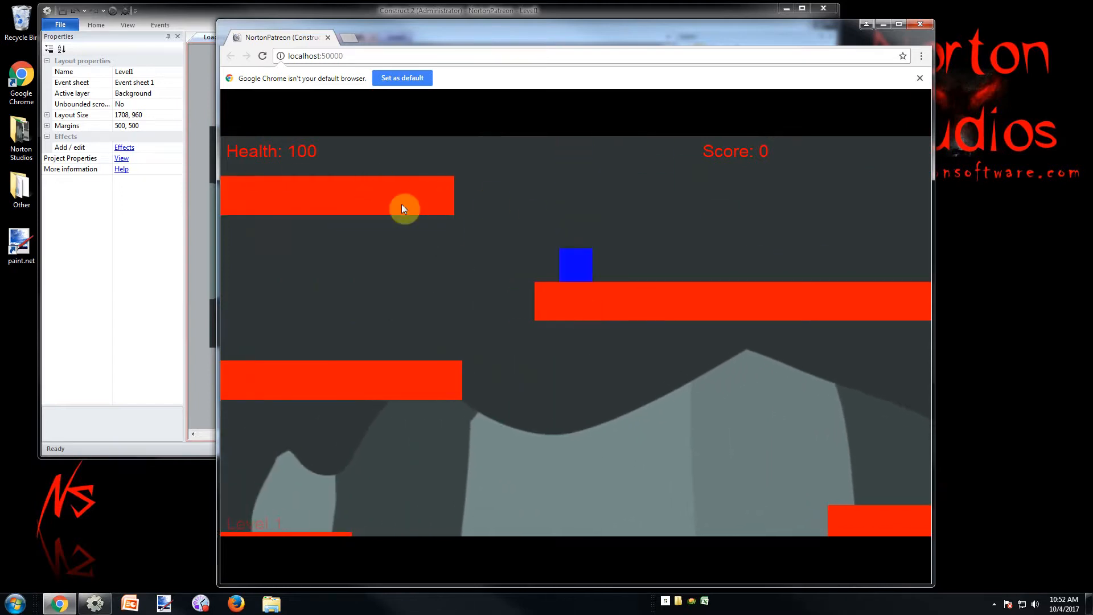
pyautogui.press('Right')
pyautogui.press('Left')
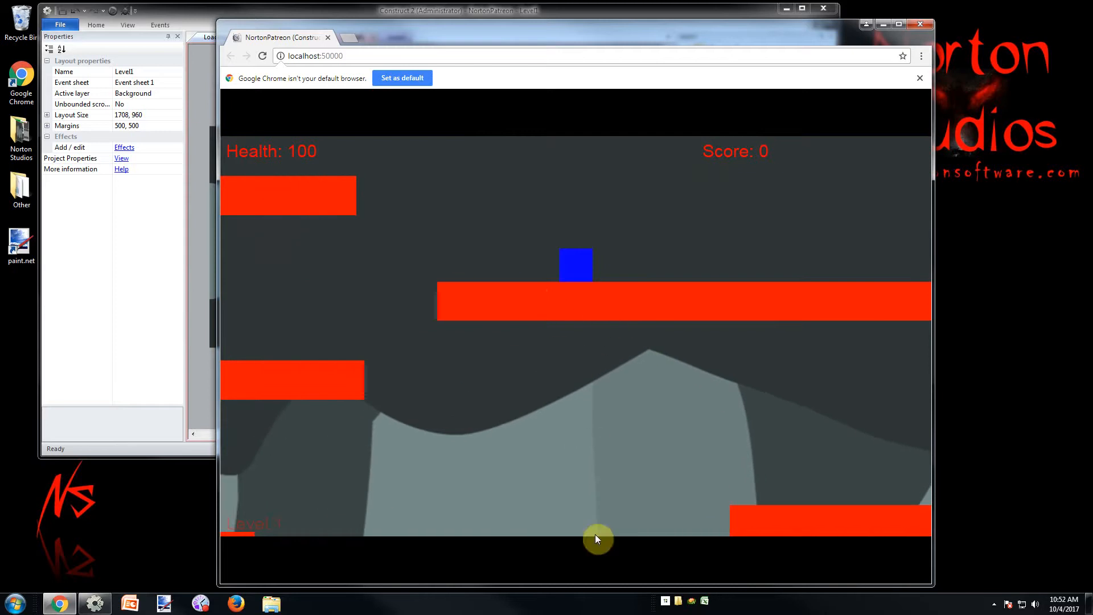
pyautogui.press('Right')
pyautogui.press('Up')
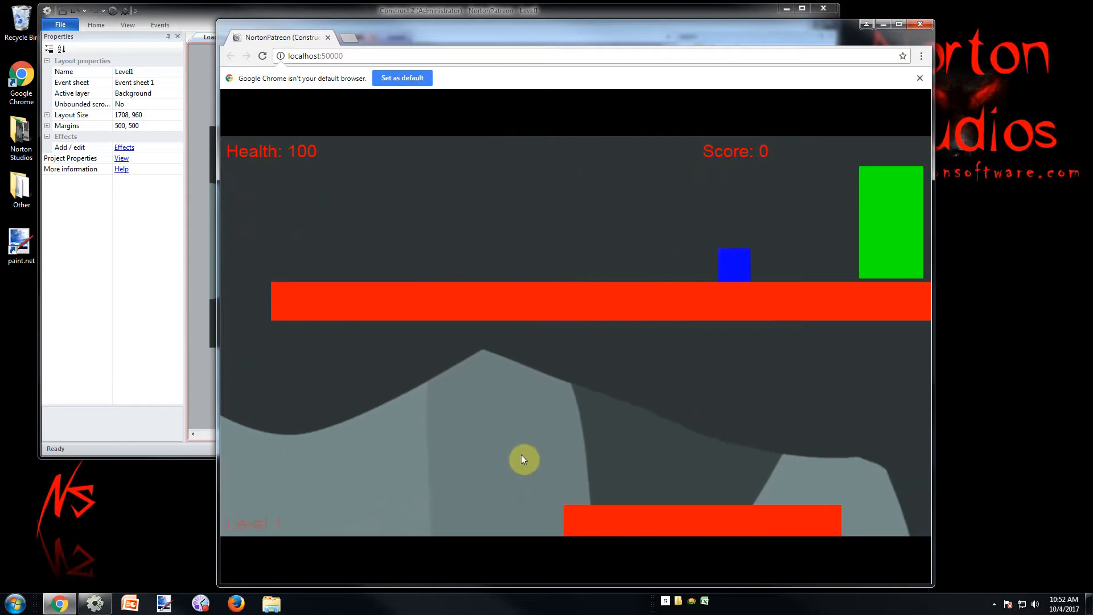
# Reload the running game and jump the player across the lower Level1 platforms to view the cave background
pyautogui.press('Left')
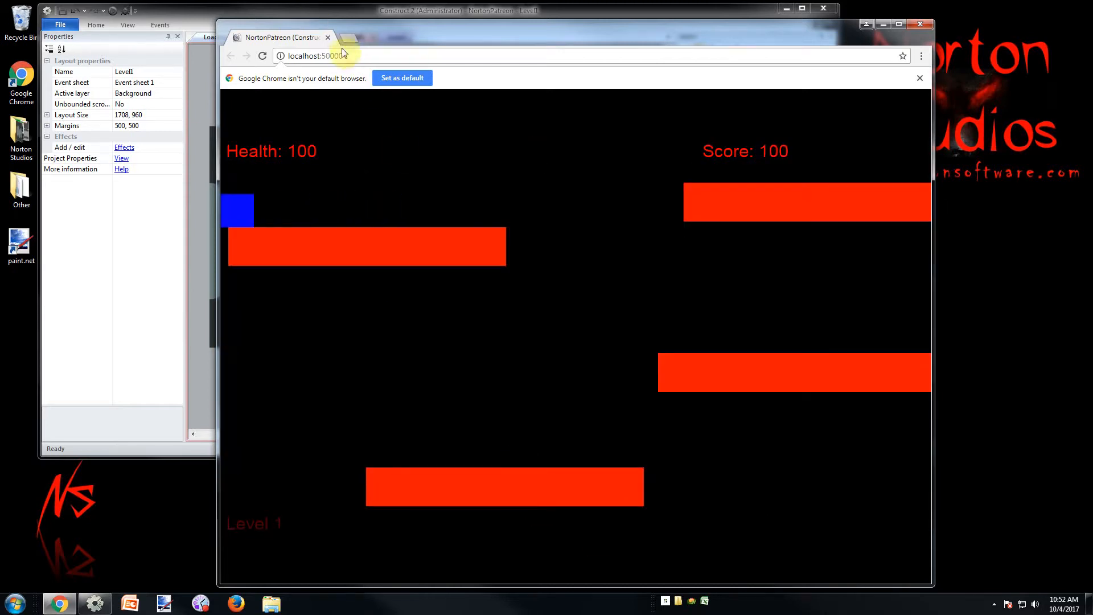
pyautogui.click(340, 37)
pyautogui.click(304, 38)
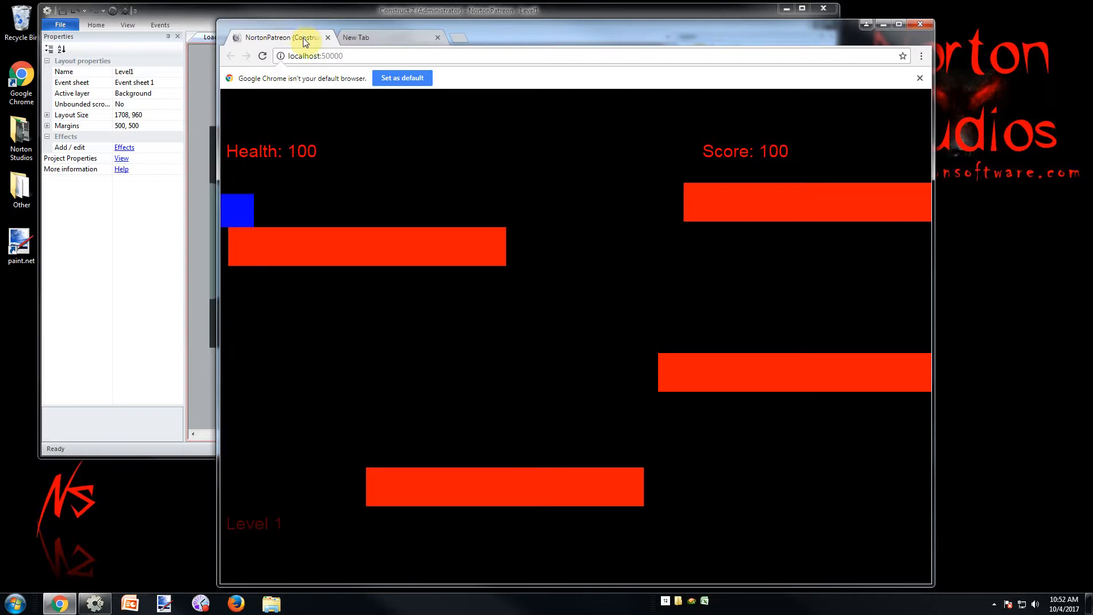
pyautogui.press('F5')
pyautogui.press('Right')
pyautogui.press('Up')
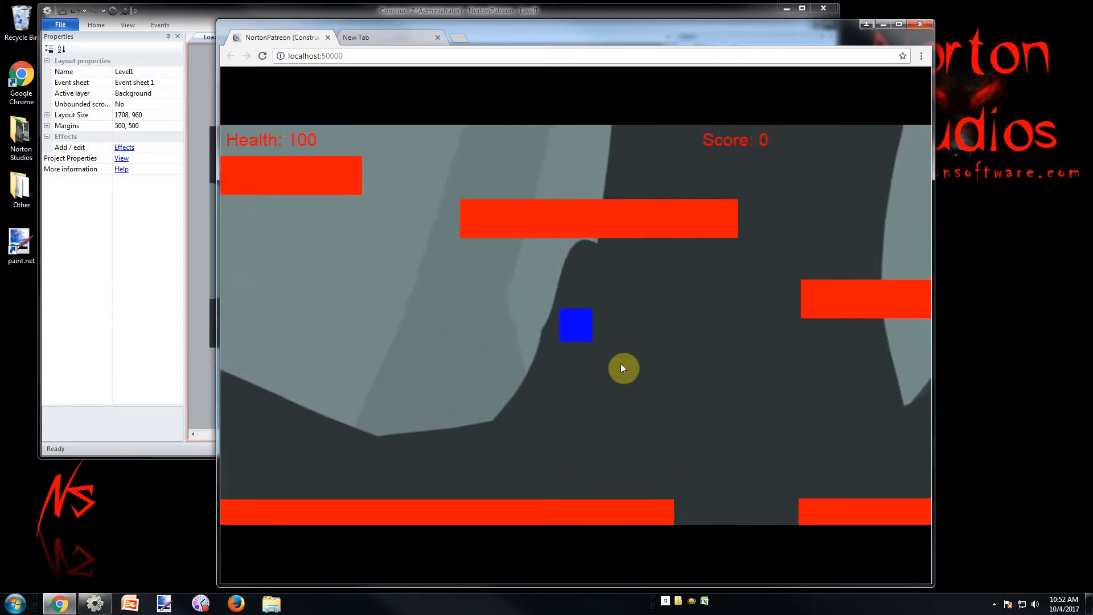
pyautogui.press('Right')
pyautogui.press('Up')
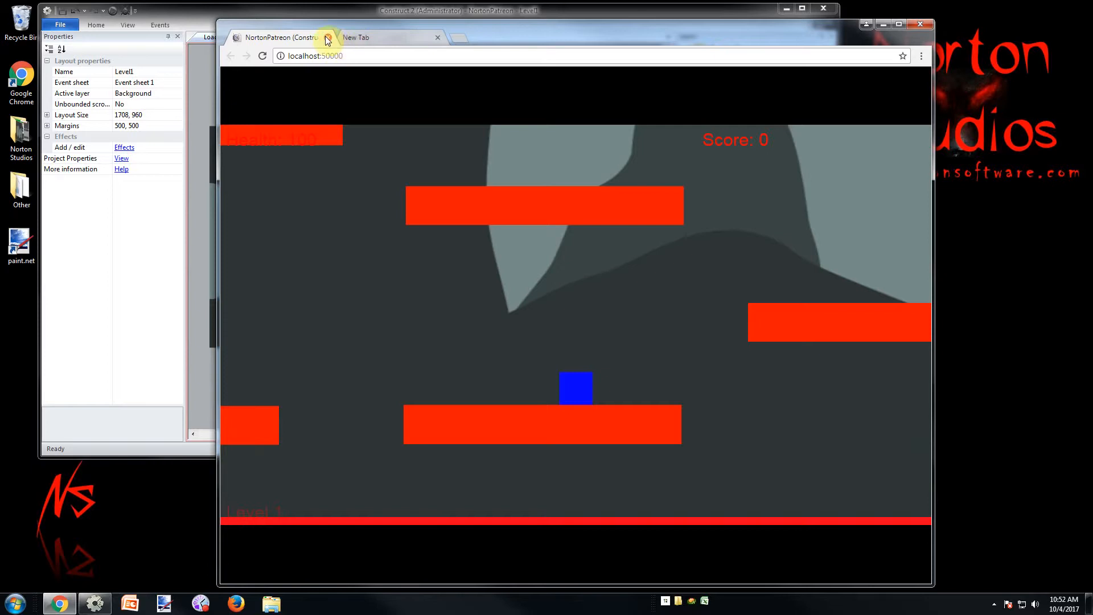
# Close the game's browser tab and switch back to Construct 2
pyautogui.click(328, 37)
pyautogui.click(994, 604)
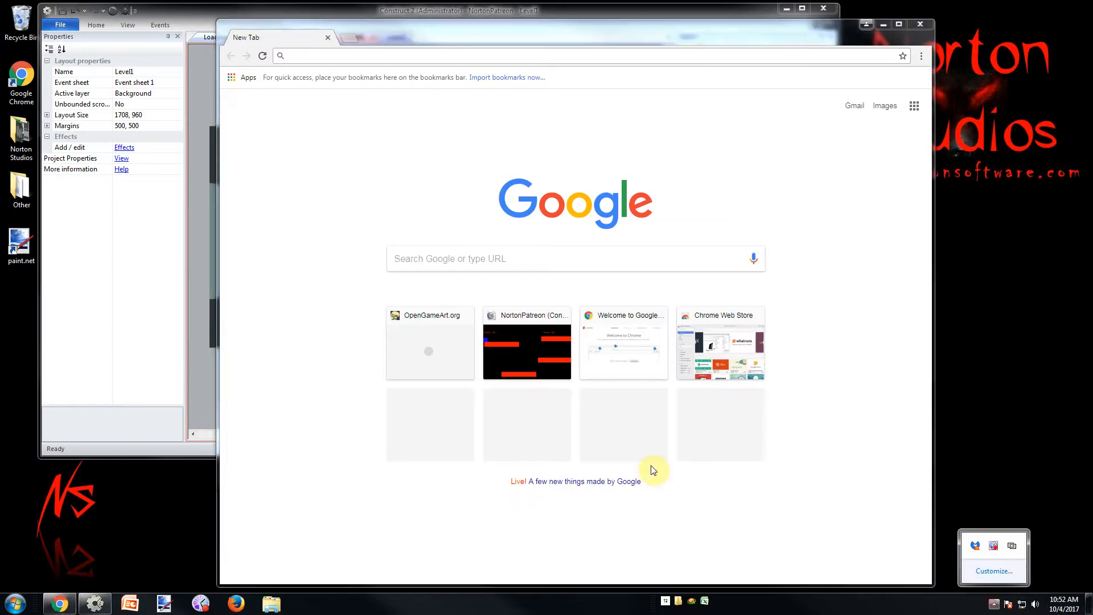
pyautogui.click(108, 10)
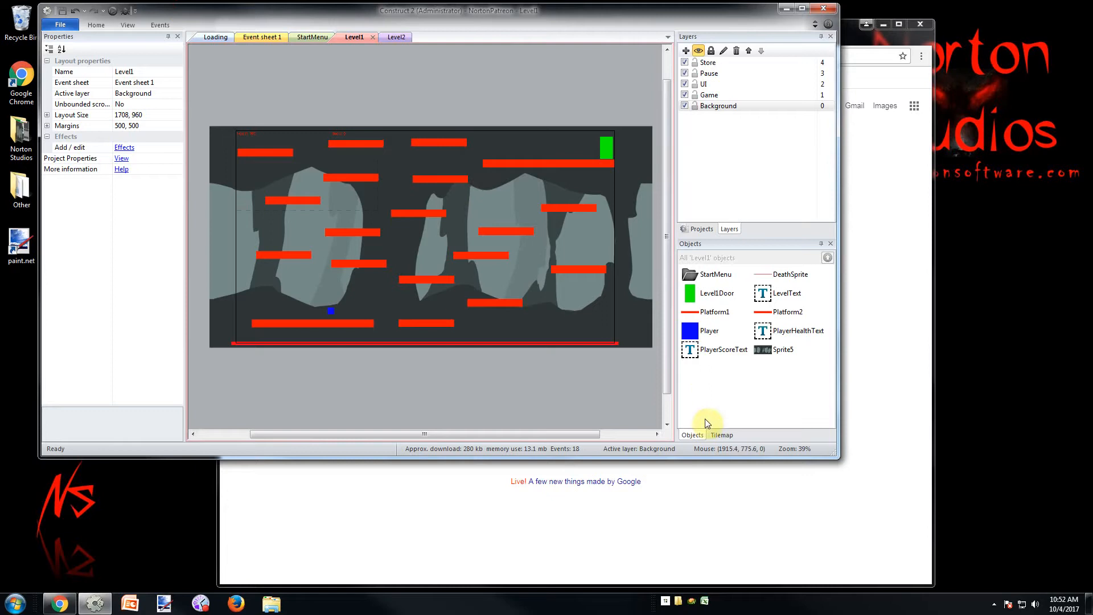
# Find Platform1 and Platform2 among the project's object types and compare their properties, including with the Loading layout open
pyautogui.click(701, 228)
pyautogui.moveTo(828, 87); pyautogui.dragTo(839, 130)
pyautogui.click(739, 101)
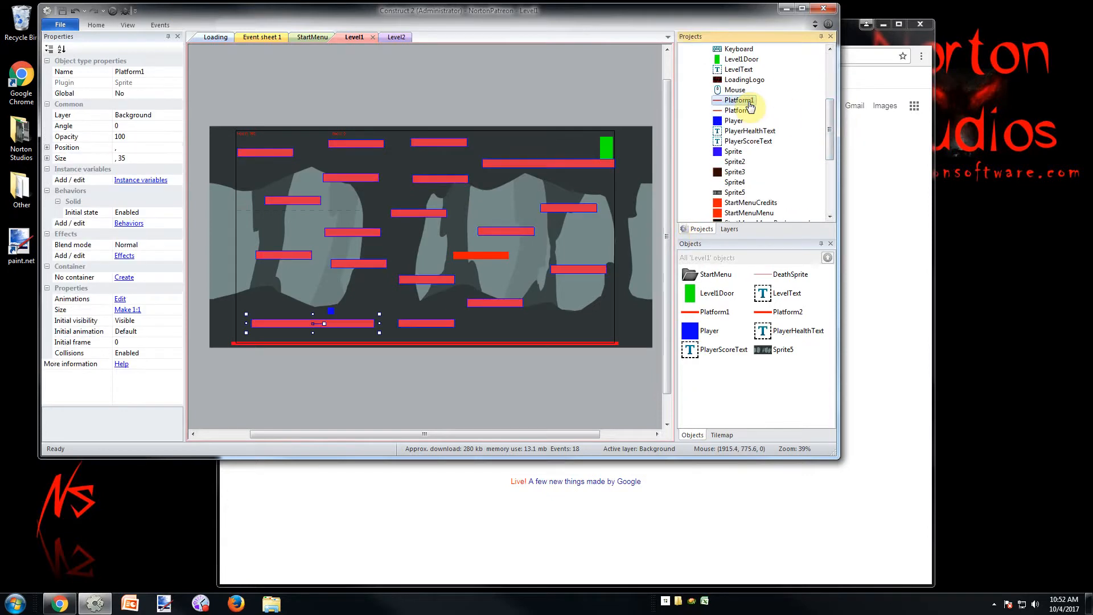
pyautogui.click(261, 38)
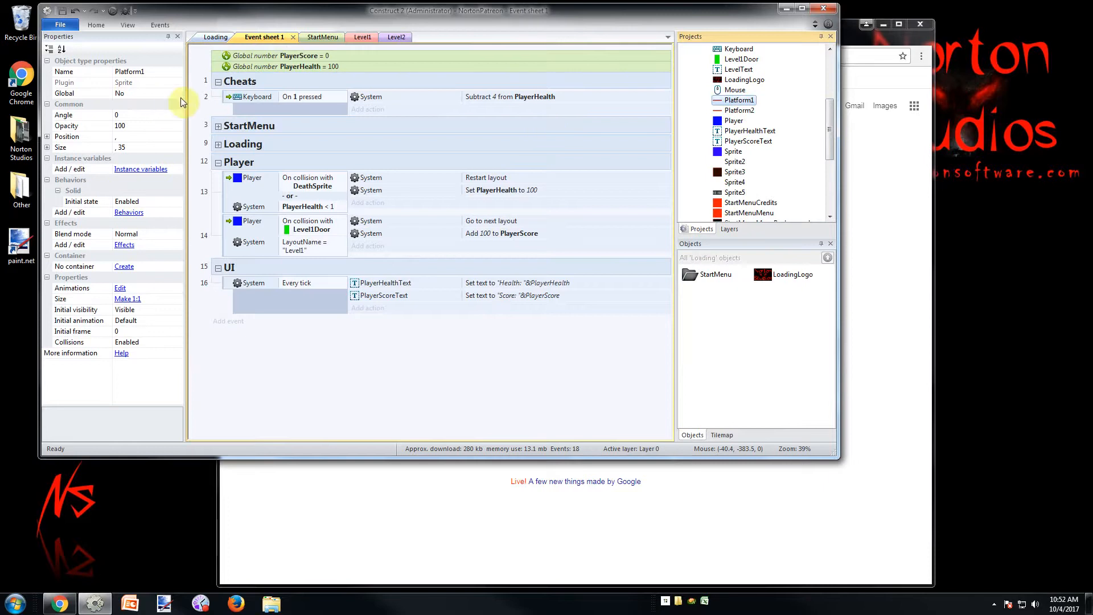
pyautogui.click(212, 38)
pyautogui.click(748, 101)
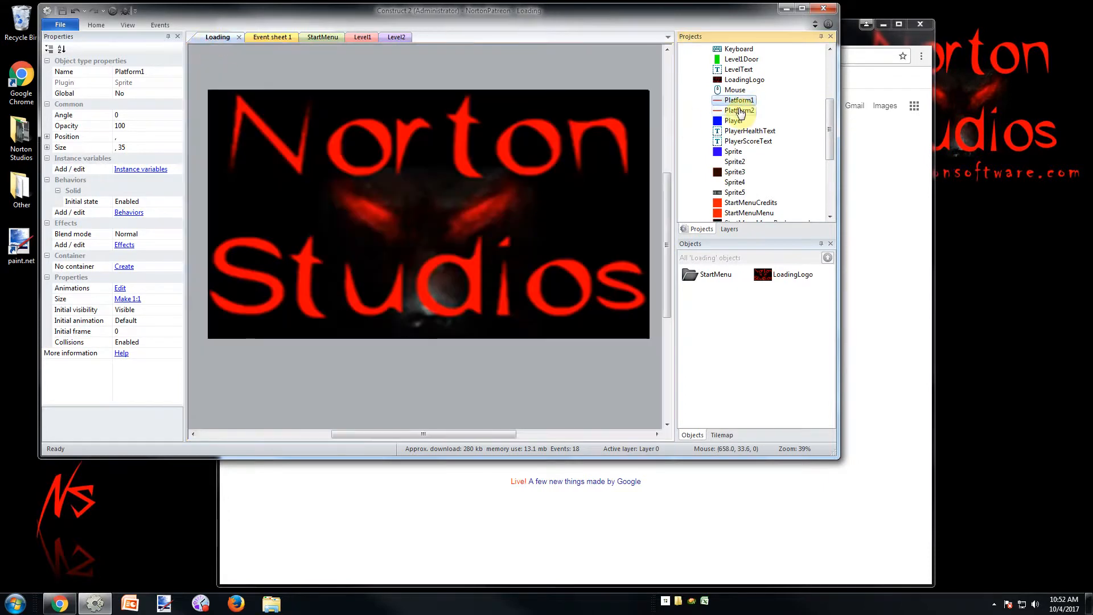
pyautogui.click(739, 111)
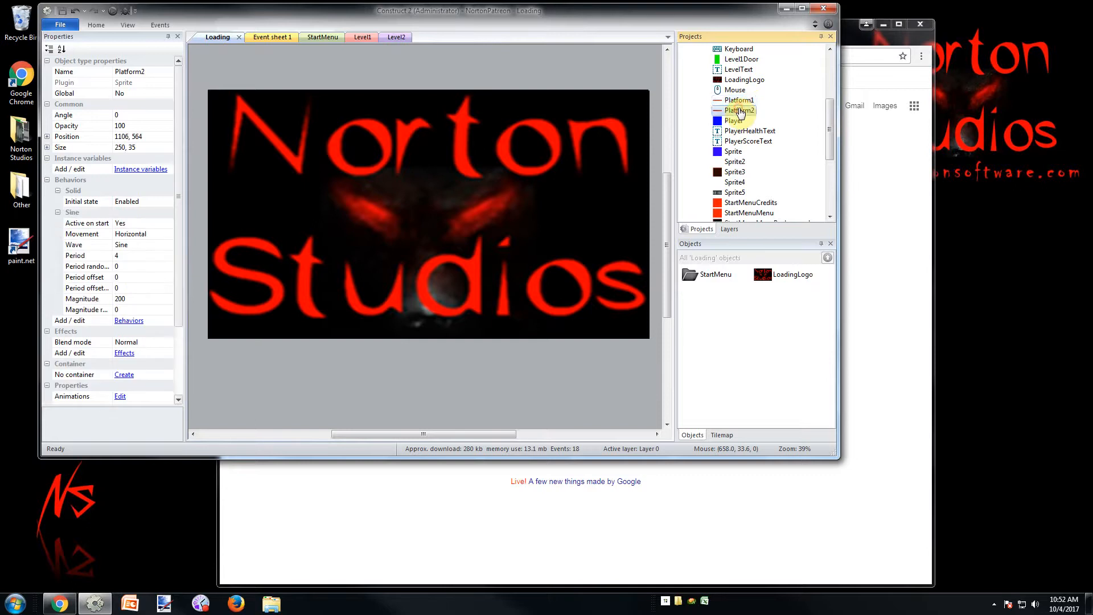
pyautogui.click(739, 100)
# Compare the layer assignments of Platform1 and Platform2 from the Level1 layout and from Event sheet 1
pyautogui.click(349, 39)
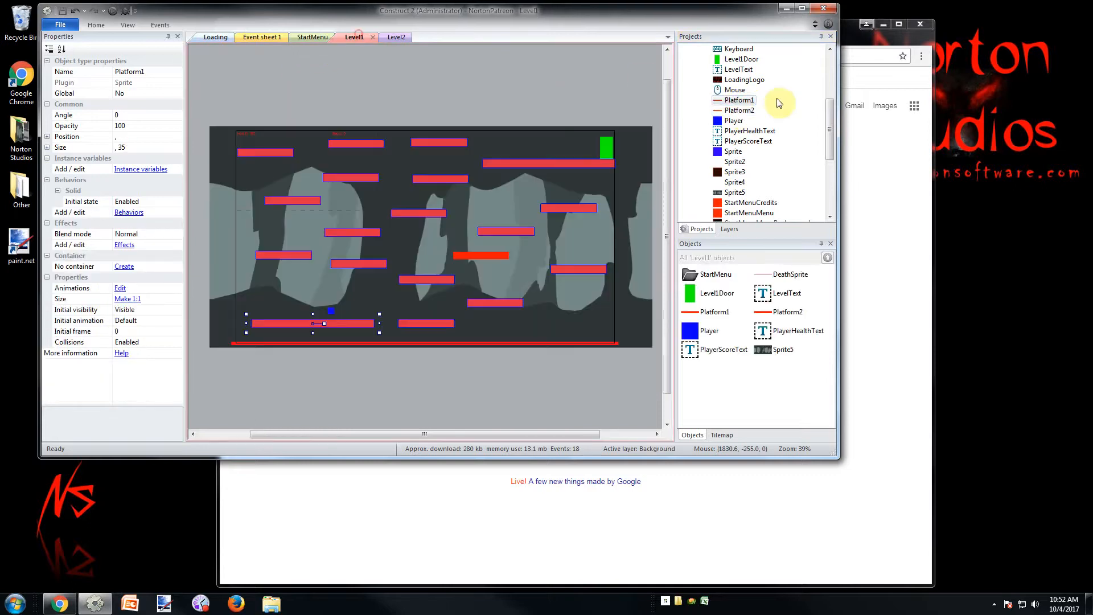
pyautogui.click(739, 111)
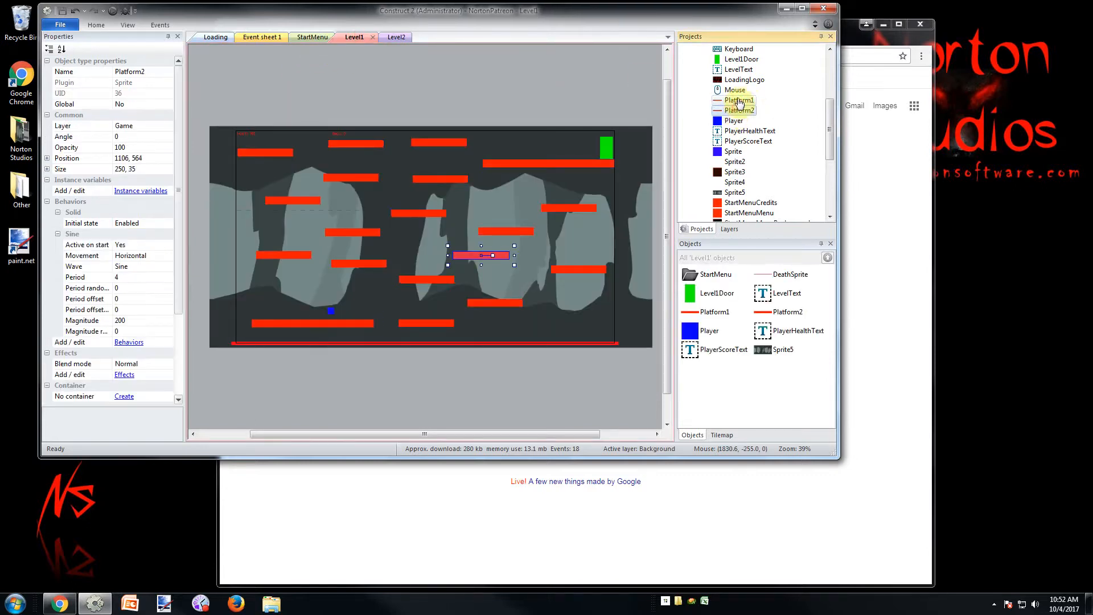
pyautogui.click(740, 101)
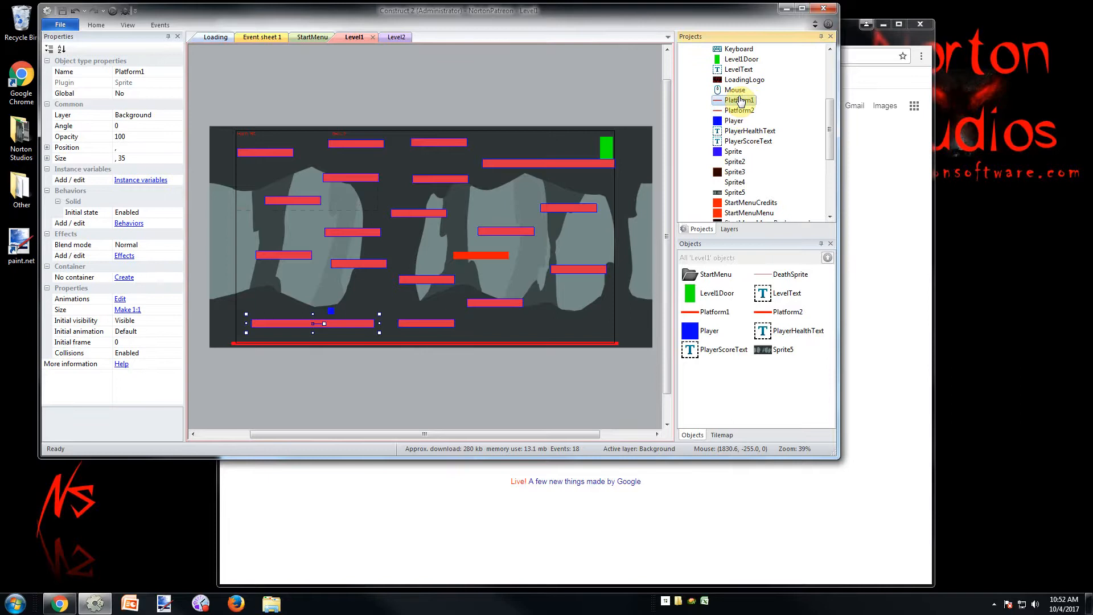
pyautogui.click(262, 37)
pyautogui.click(739, 110)
pyautogui.click(739, 101)
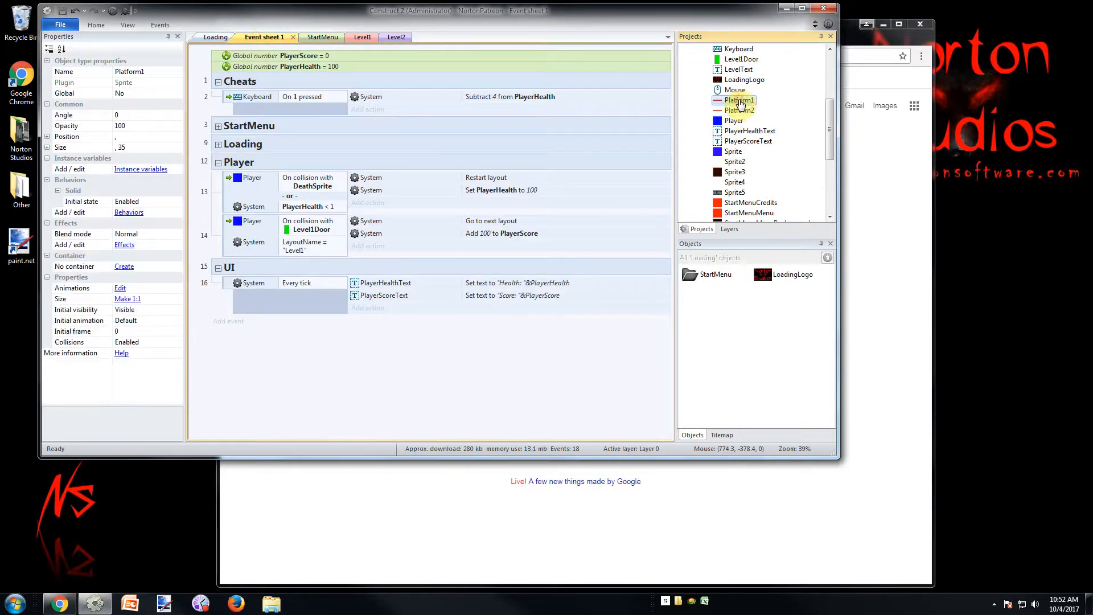
# Select all Platform1 instances on the Level1 layout and move them to the Game layer
pyautogui.click(356, 37)
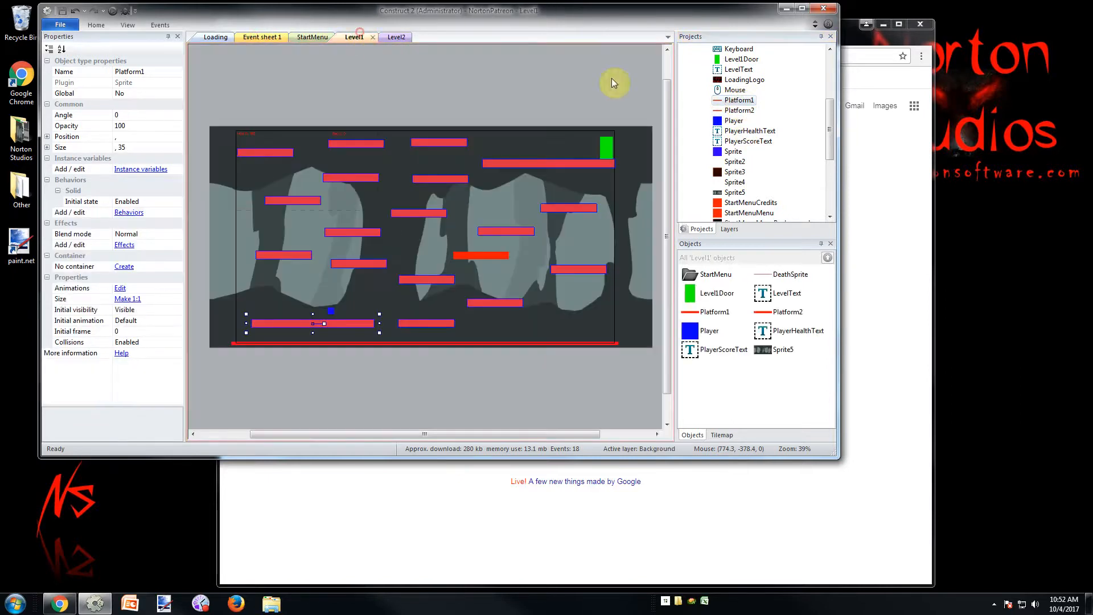
pyautogui.click(739, 111)
pyautogui.click(739, 100)
pyautogui.click(180, 116)
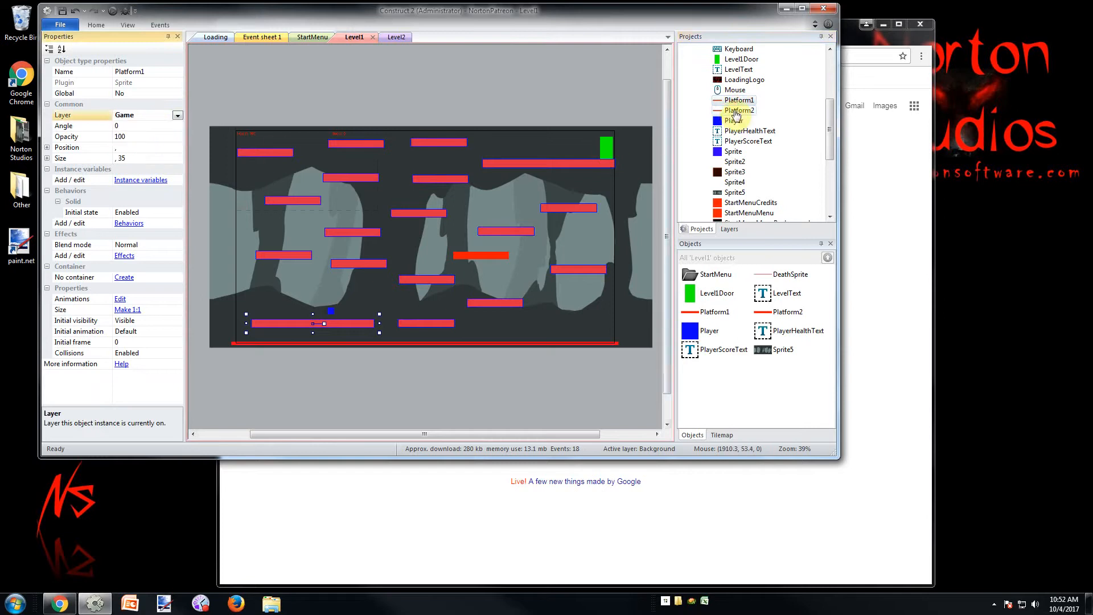
# Check the properties of Platform1 and Platform2 once more and deselect the platforms
pyautogui.click(481, 255)
pyautogui.click(453, 85)
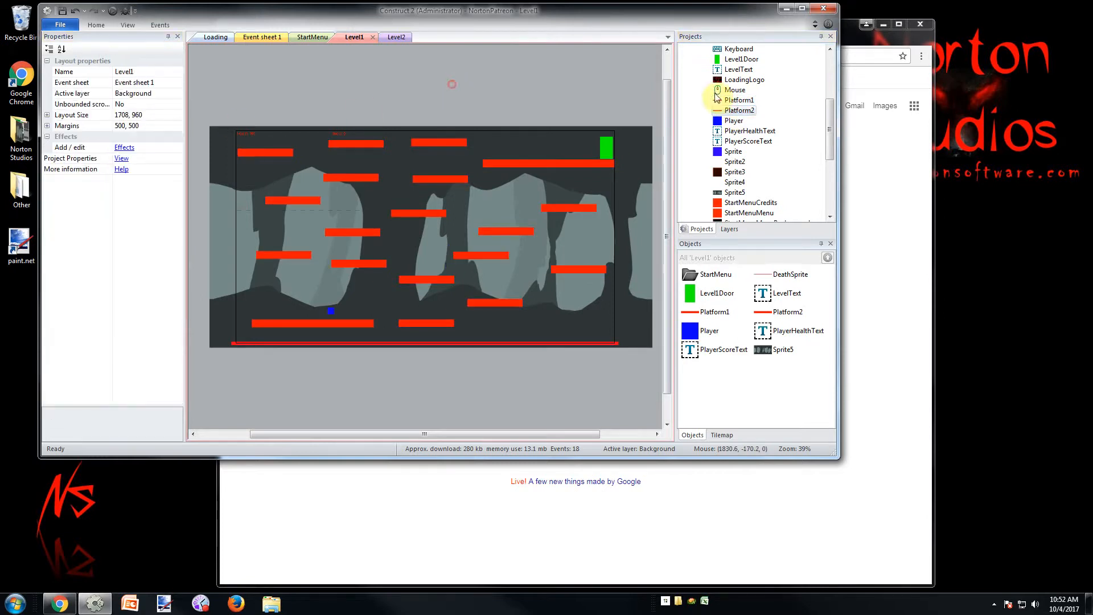
pyautogui.click(748, 101)
pyautogui.click(745, 108)
pyautogui.click(504, 107)
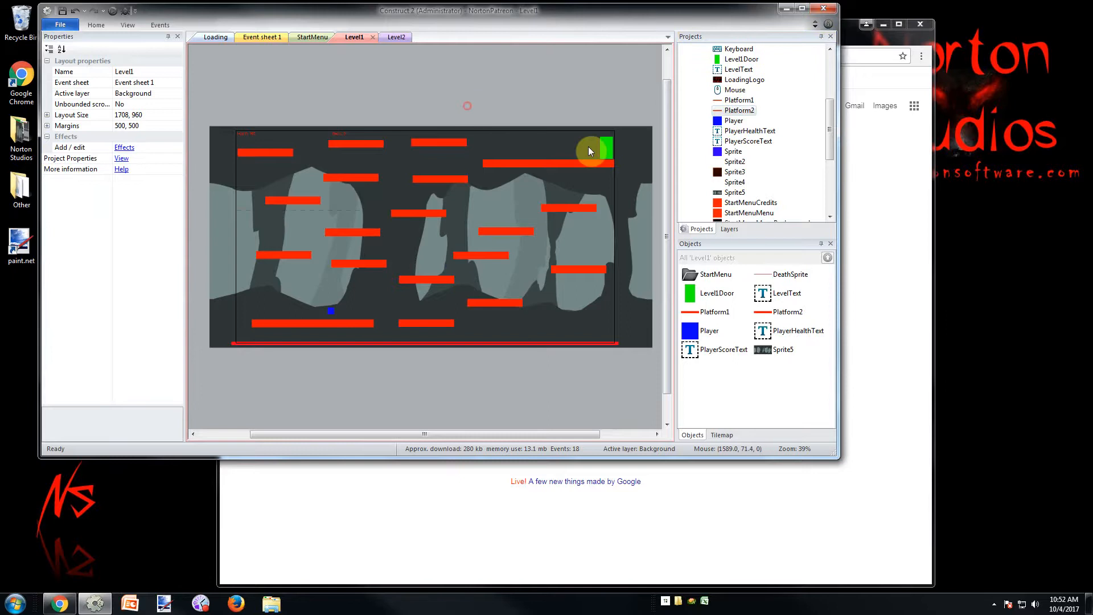
# Hide the Game, UI, Pause and Store layers in the editor, leaving only the Background layer shown
pyautogui.click(730, 229)
pyautogui.click(695, 108)
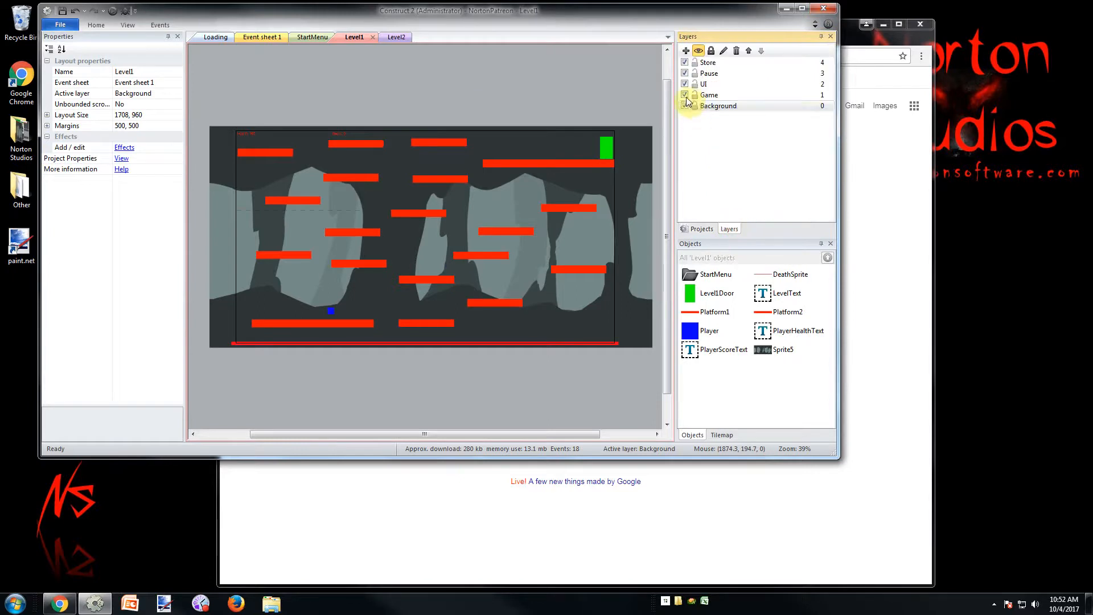
pyautogui.click(685, 95)
pyautogui.click(685, 84)
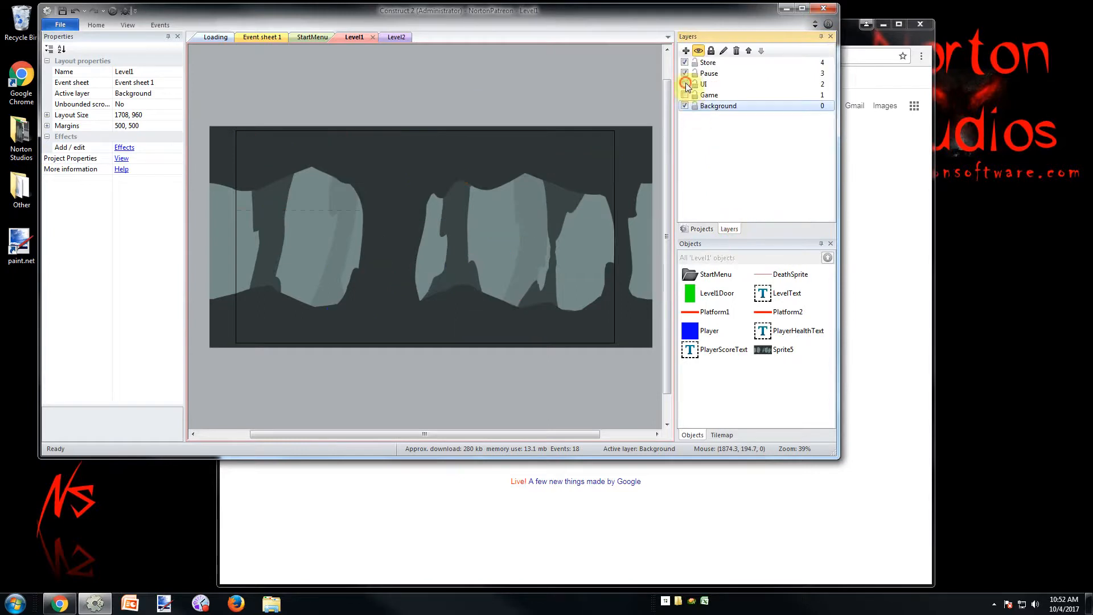
# Inspect the Background layer's Parallax property without changing it
pyautogui.click(709, 107)
pyautogui.click(166, 158)
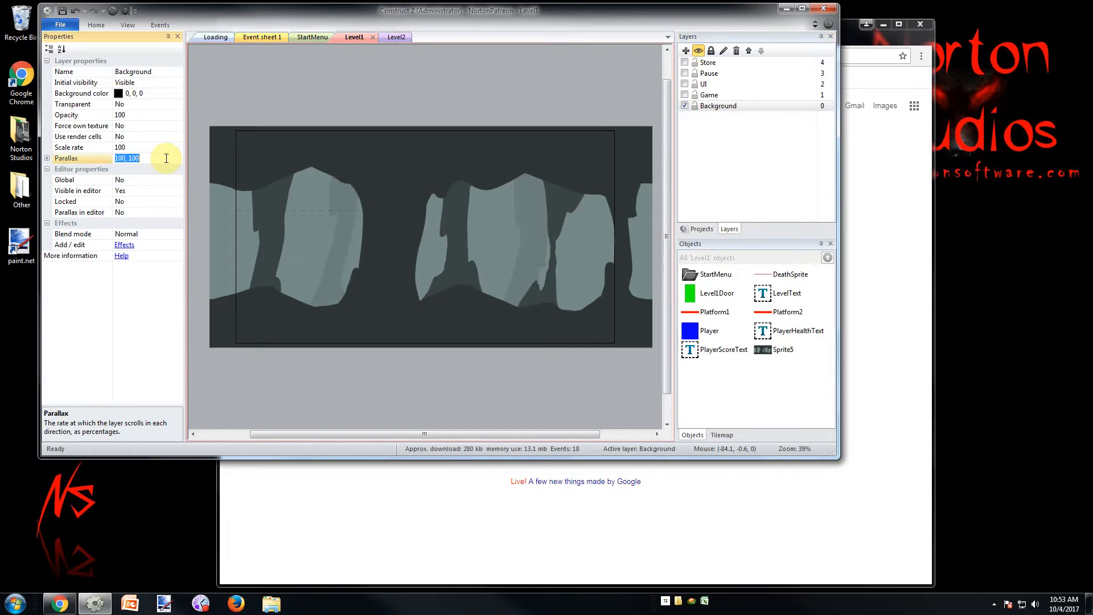
pyautogui.click(276, 76)
# Run Level1 in the browser, move the player around the long lowest platform to watch the background scroll, and close the game
pyautogui.click(112, 10)
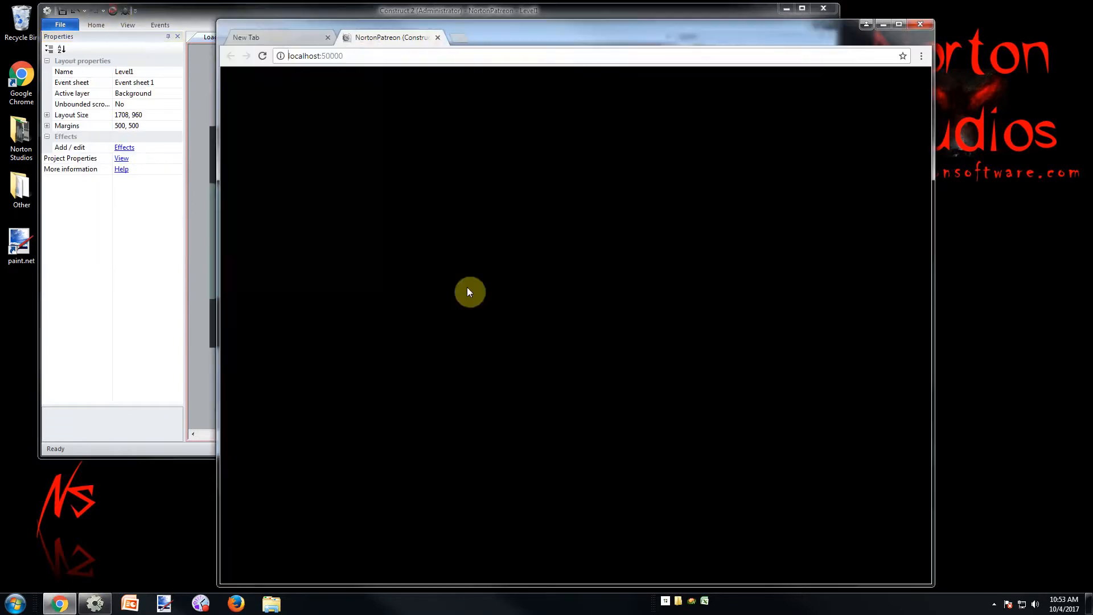
pyautogui.press('Right')
pyautogui.press('Up')
pyautogui.press('Left')
pyautogui.press('Up')
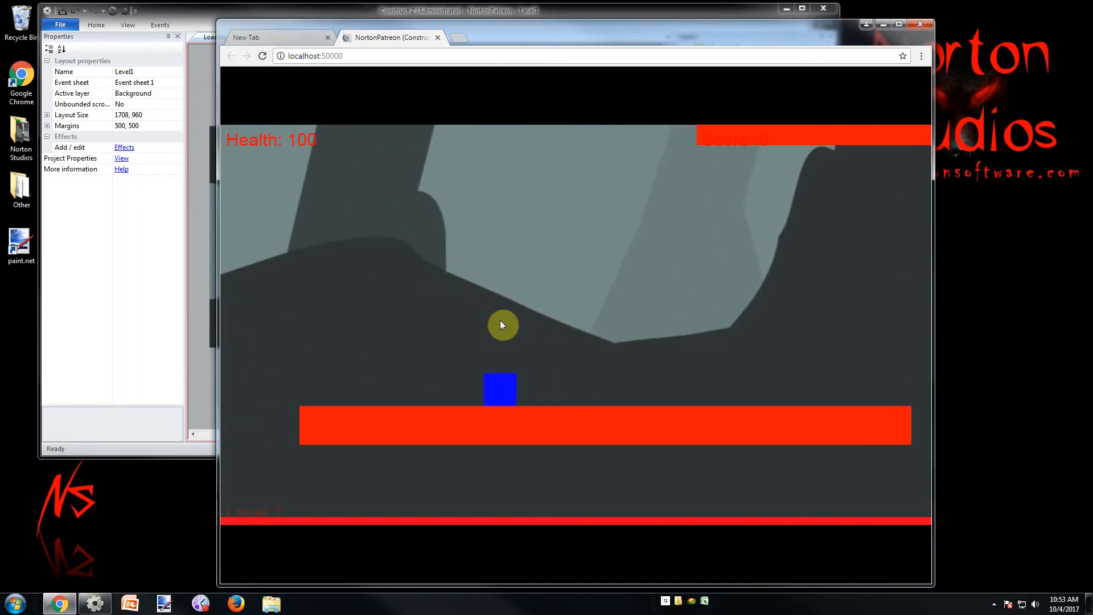
pyautogui.press('Right')
pyautogui.press('Left')
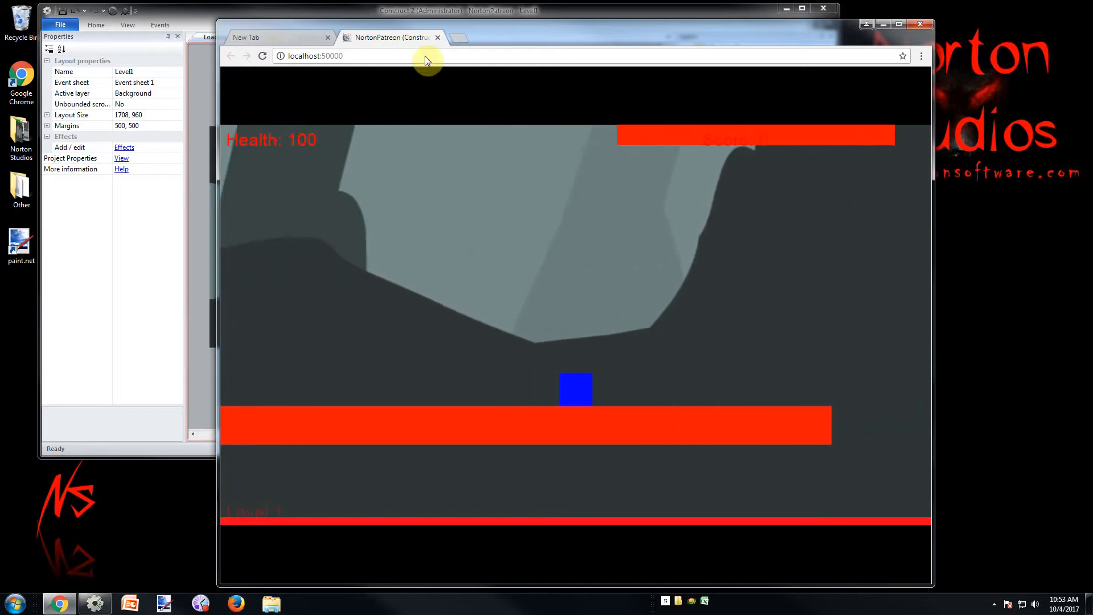
pyautogui.click(437, 37)
pyautogui.hotkey('alt', 'Tab')
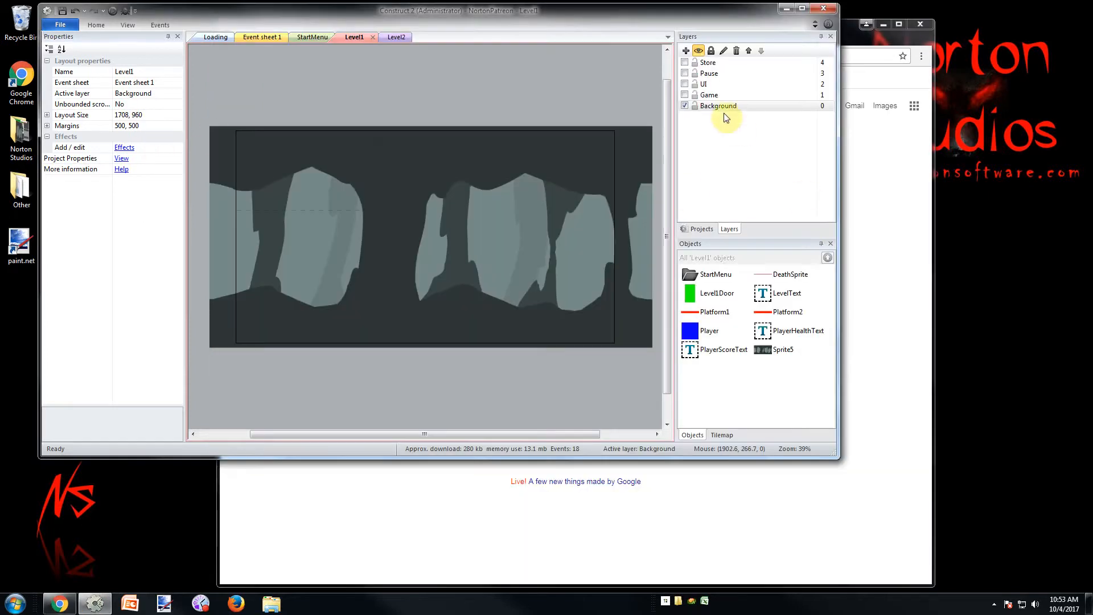
# Set the Background layer's parallax to 50, 50
pyautogui.click(722, 106)
pyautogui.click(172, 159)
pyautogui.write('50')
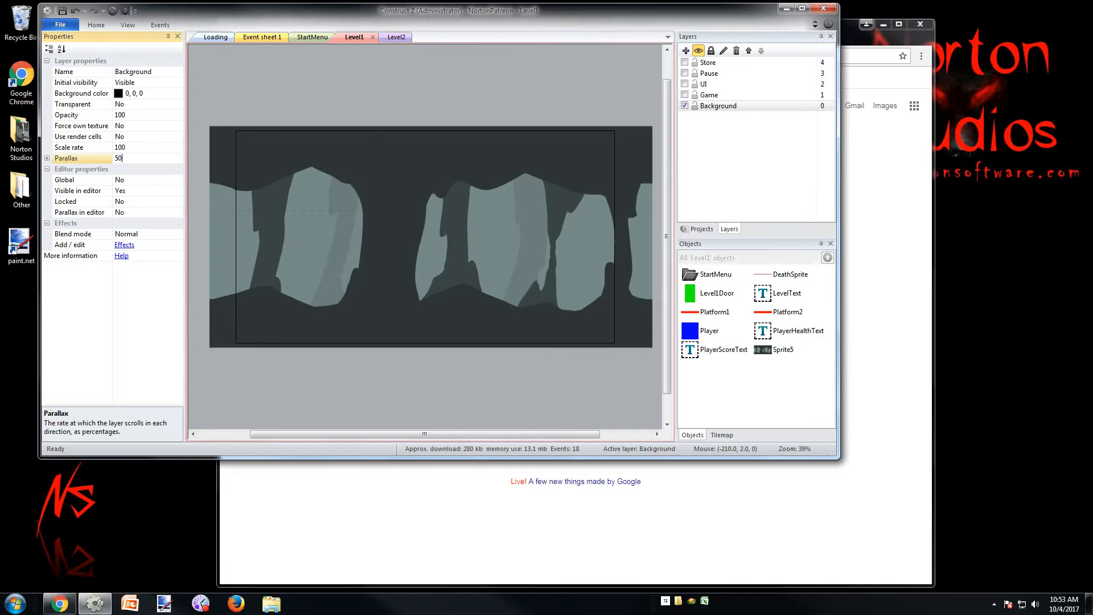
pyautogui.write(', 50')
pyautogui.press('Return')
# Run the Level1 layout in the browser and jump the player up the lower platforms to test the background's parallax
pyautogui.click(113, 10)
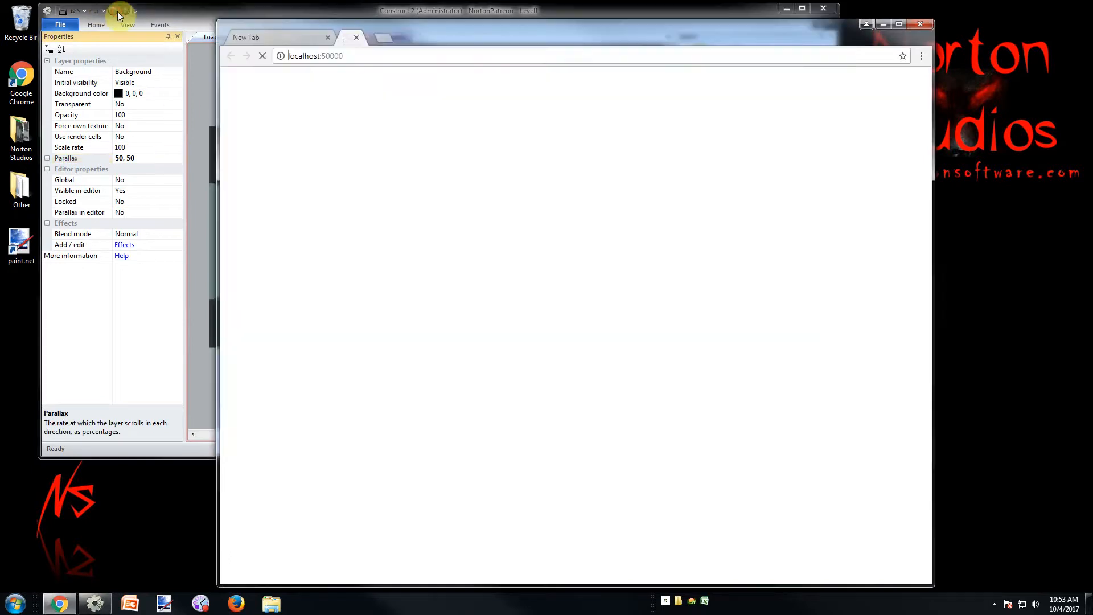
pyautogui.press('Right')
pyautogui.press('Up')
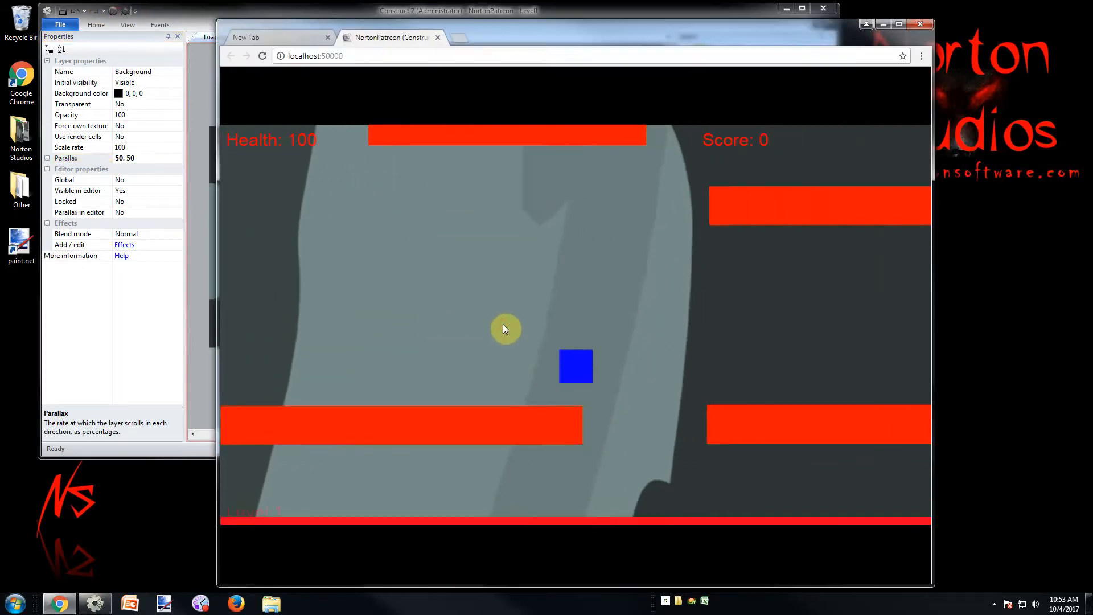
pyautogui.press('Up')
pyautogui.press('Up')
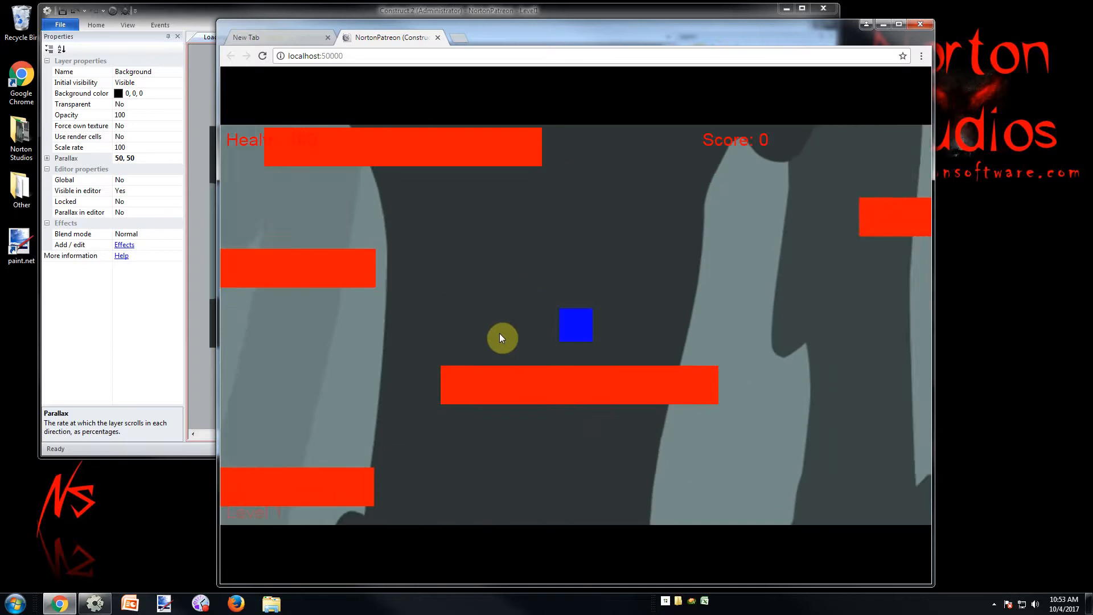
pyautogui.press('Left')
pyautogui.press('Up')
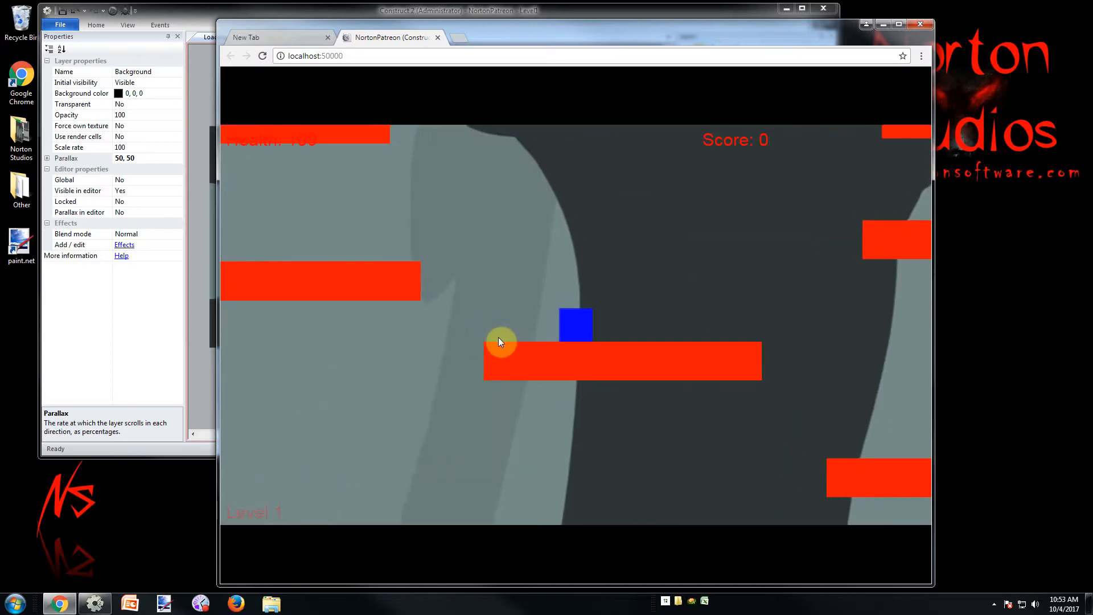
pyautogui.press('Right')
pyautogui.press('Up')
pyautogui.press('Right')
# Jump the player up the middle and upper platforms to the long top platform with the green door, checking the background's parallax
pyautogui.press('Up')
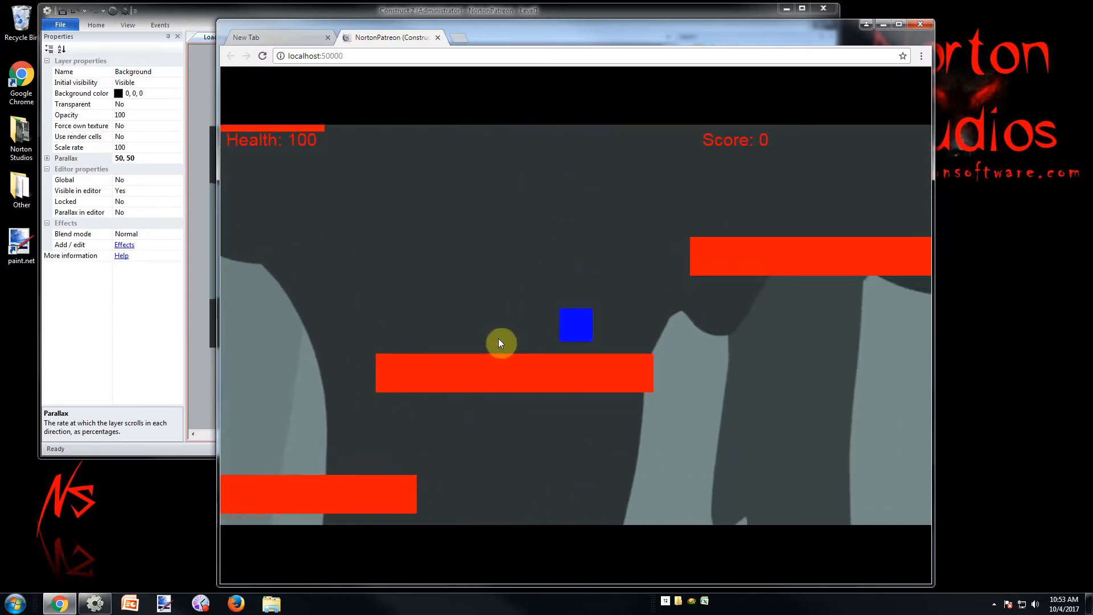
pyautogui.press('Up')
pyautogui.press('Left')
pyautogui.press('Up')
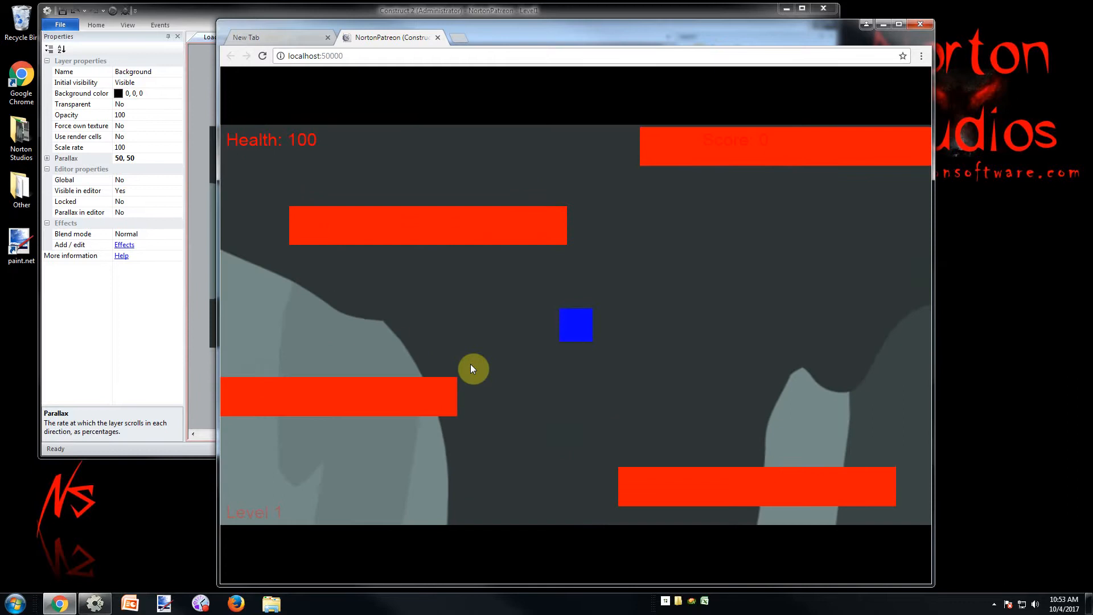
pyautogui.press('Up')
pyautogui.press('Right')
pyautogui.press('Left')
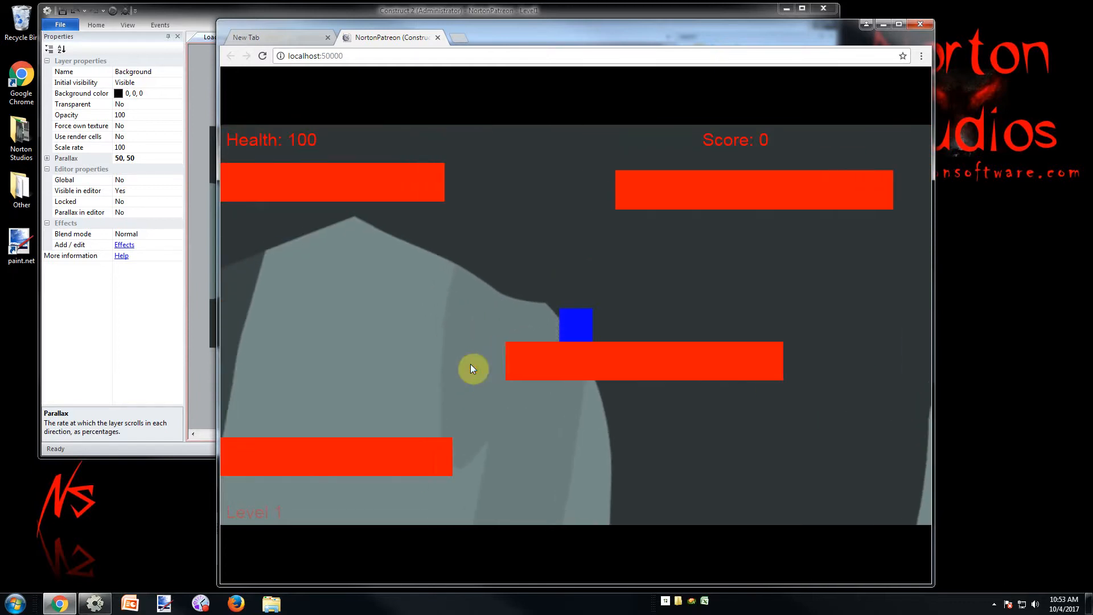
pyautogui.press('Up')
pyautogui.press('Left')
pyautogui.press('Up')
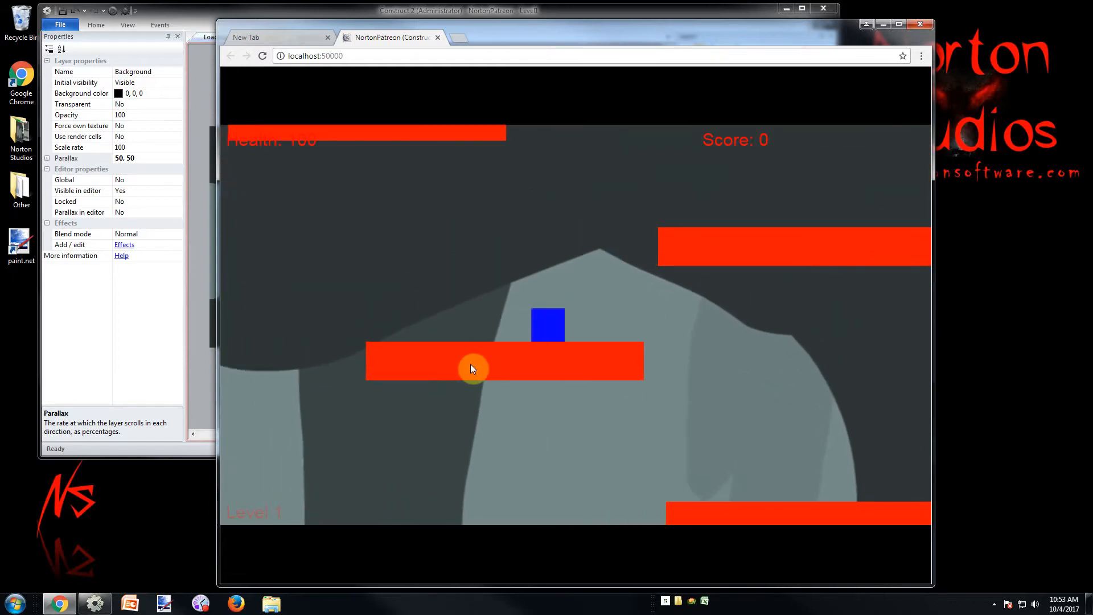
pyautogui.press('Right')
pyautogui.press('Up')
pyautogui.press('Up')
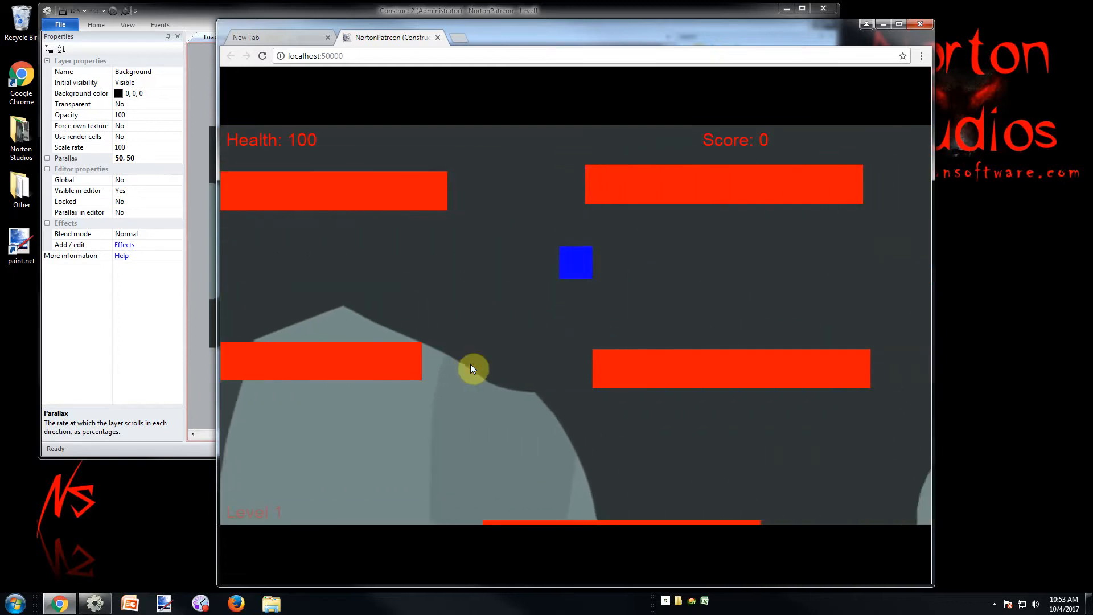
pyautogui.press('Up')
pyautogui.press('Right')
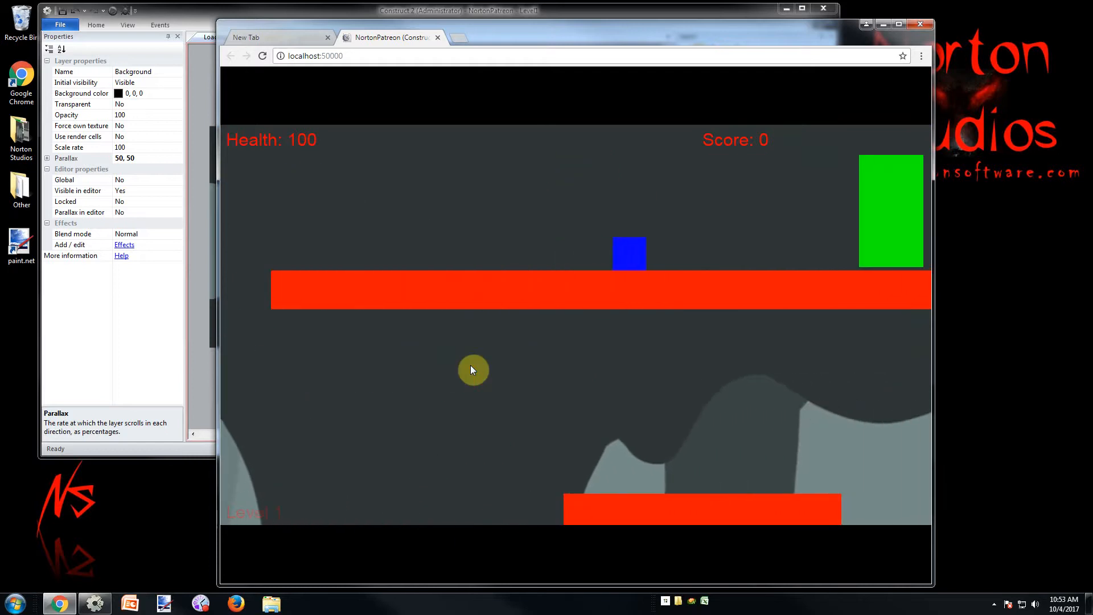
# Bring the player back down through the platforms to watch the background scroll, and close the game preview
pyautogui.press('Left')
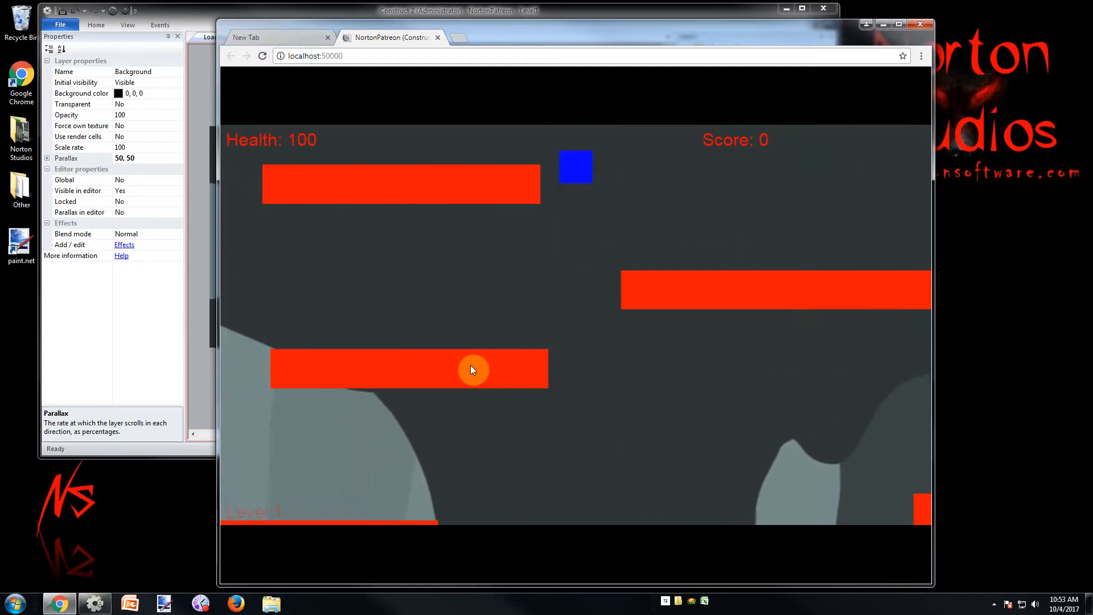
pyautogui.press('Up')
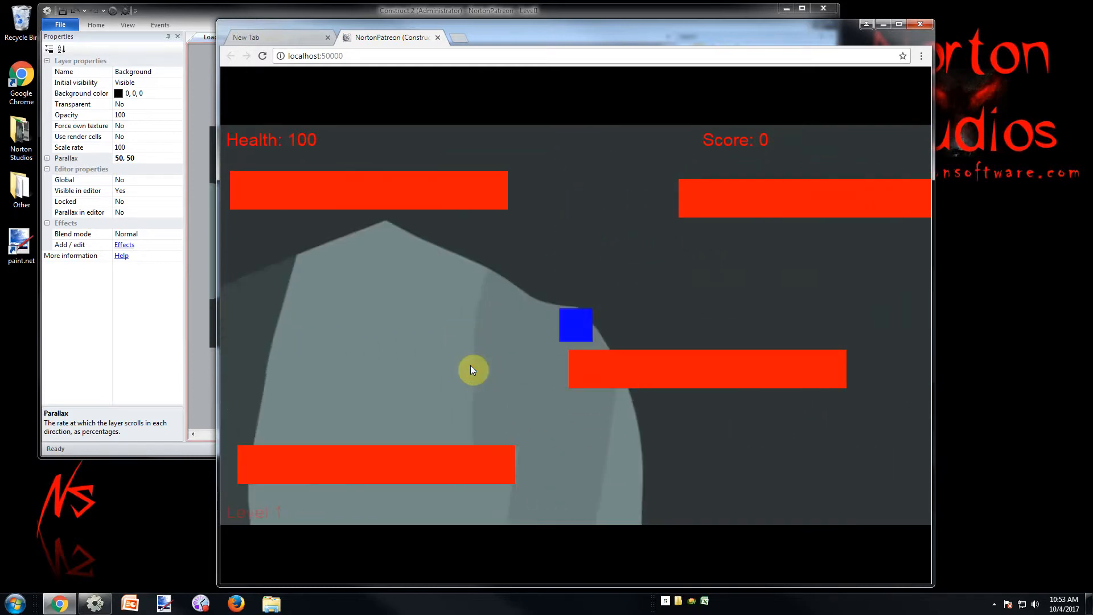
pyautogui.press('Up')
pyautogui.press('Right')
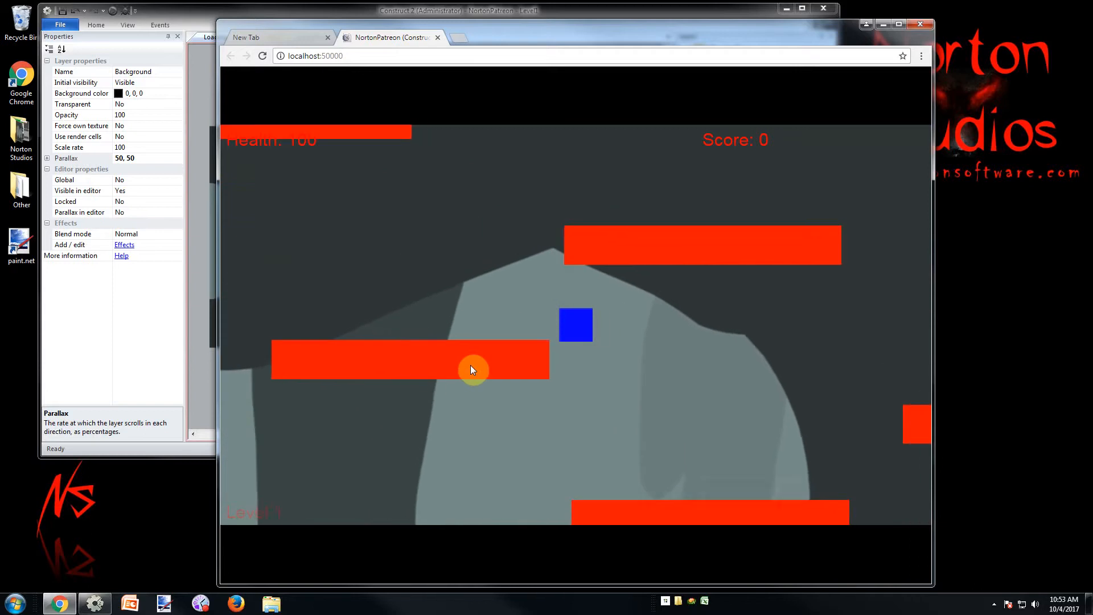
pyautogui.press('Left')
pyautogui.press('Right')
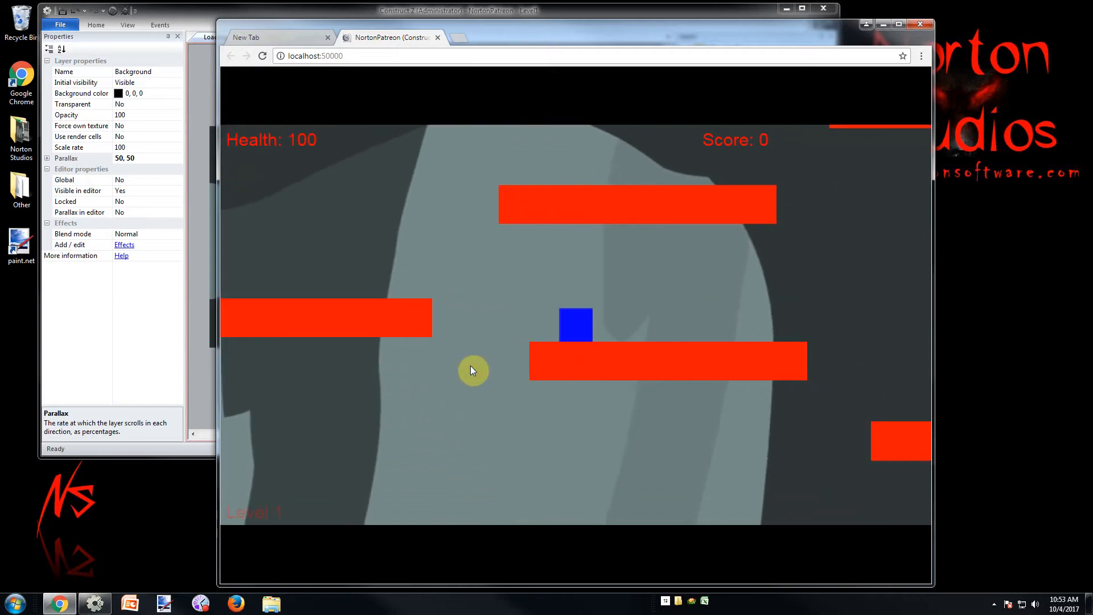
pyautogui.click(437, 38)
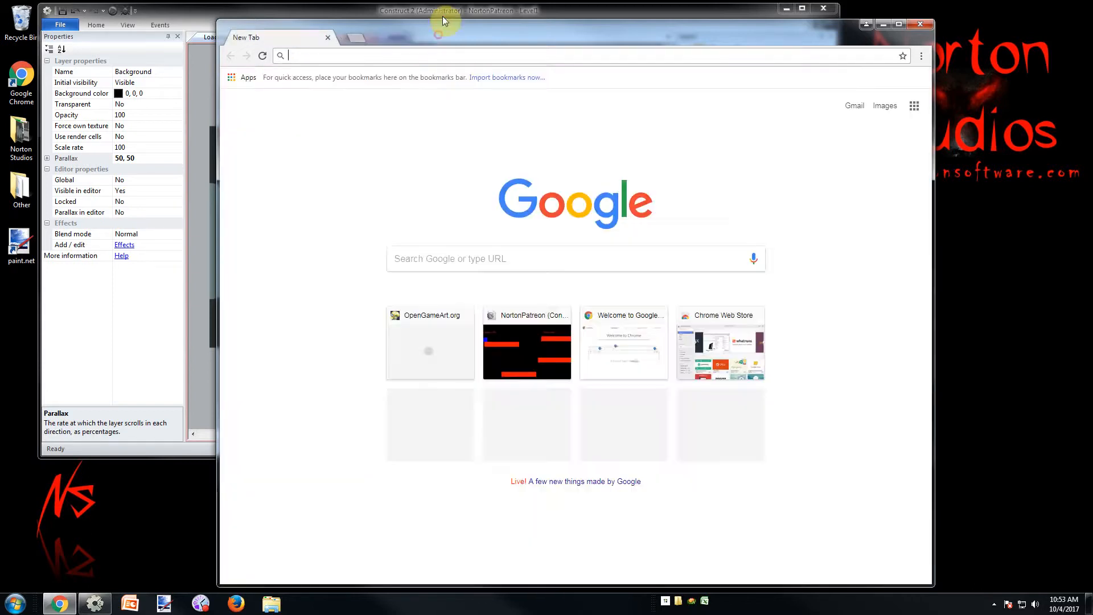
# Return to the Level1 layout in Construct 2 and rename the cave sprite as Background
pyautogui.click(442, 16)
pyautogui.click(726, 107)
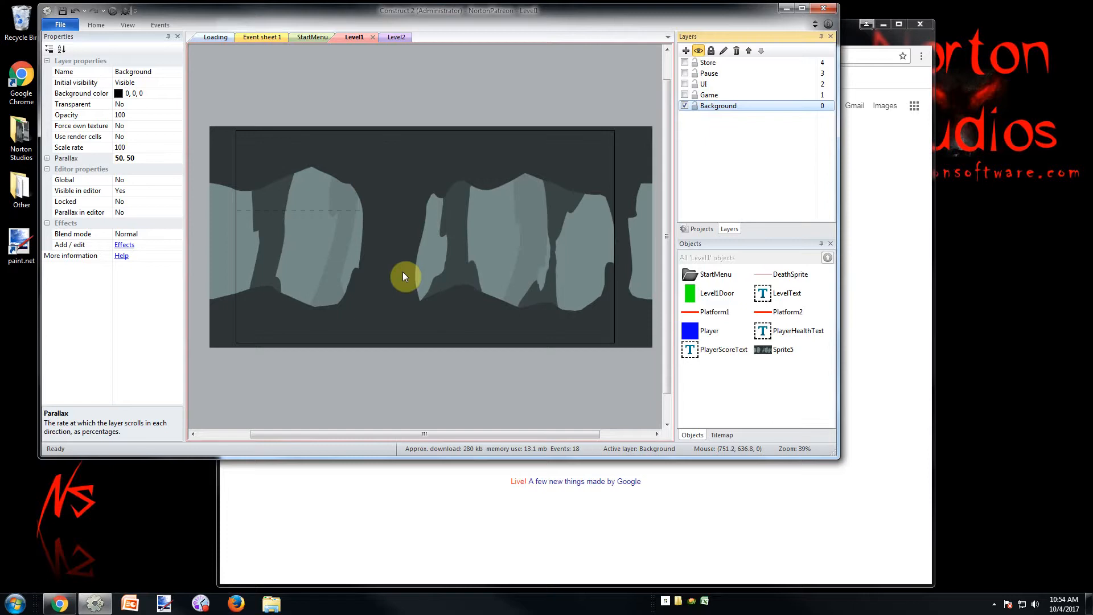
pyautogui.click(503, 101)
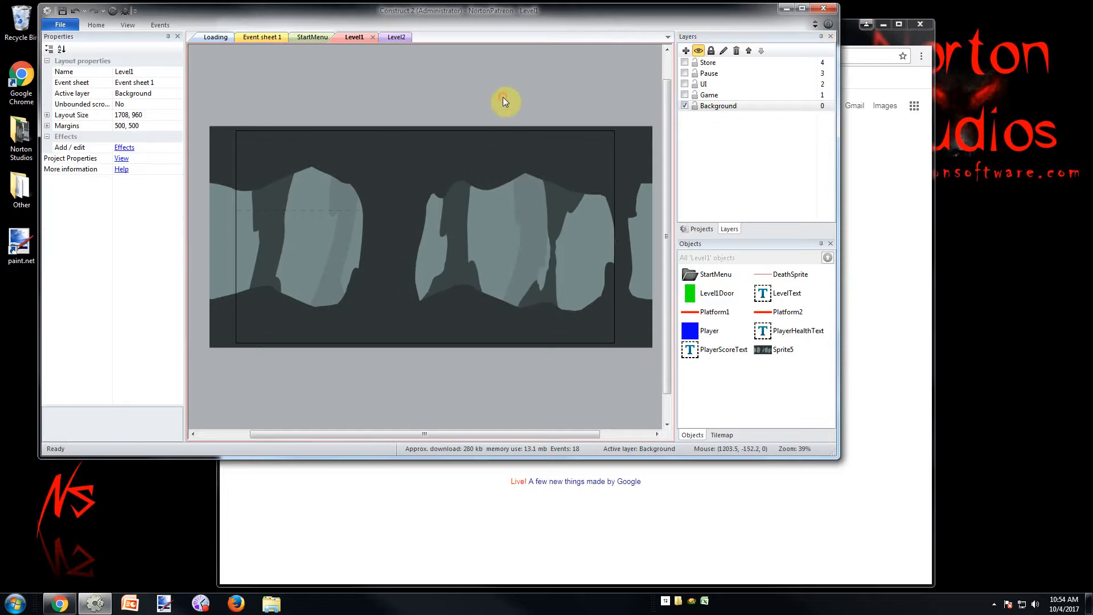
pyautogui.click(635, 182)
pyautogui.click(156, 69)
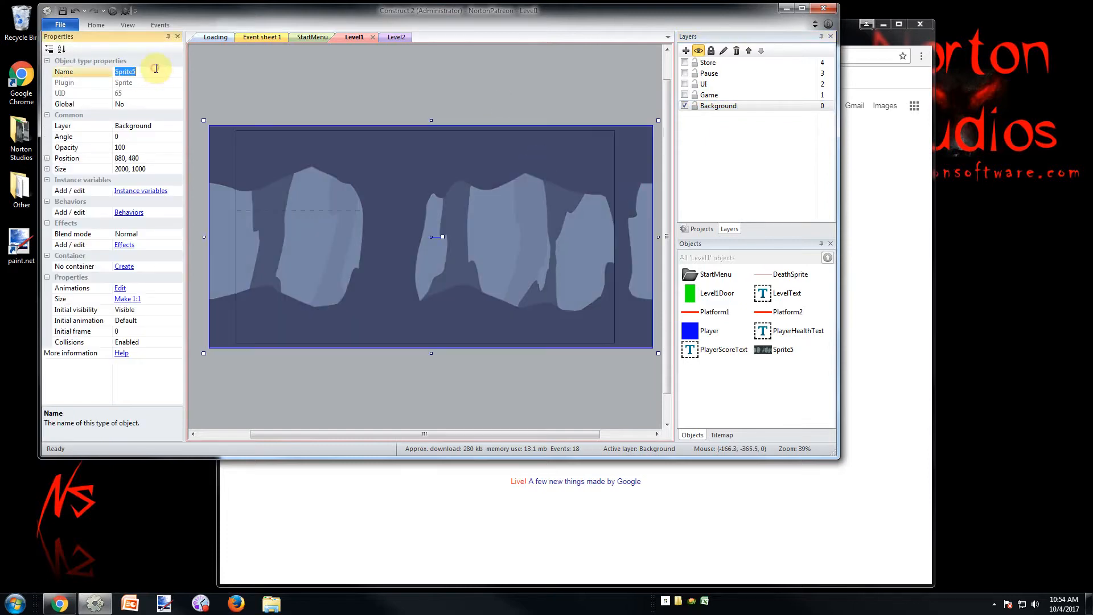
pyautogui.write('Back')
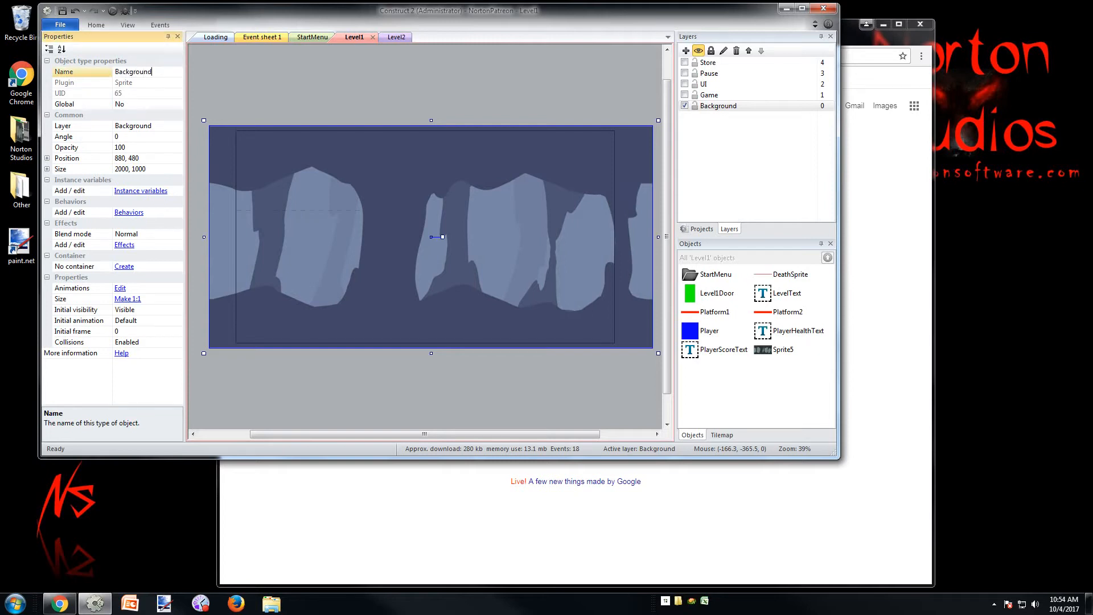
pyautogui.write('ground')
pyautogui.press('Return')
pyautogui.click(462, 86)
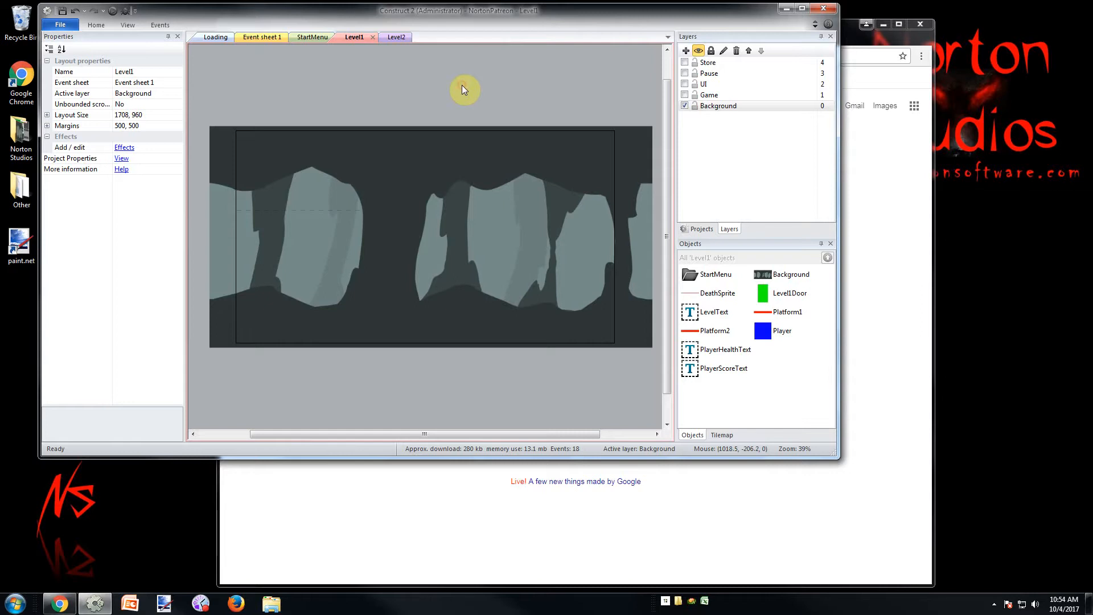
# Make only the Game layer visible in the editor, with the Background, UI, Pause and Store layers hidden
pyautogui.click(685, 94)
pyautogui.click(685, 84)
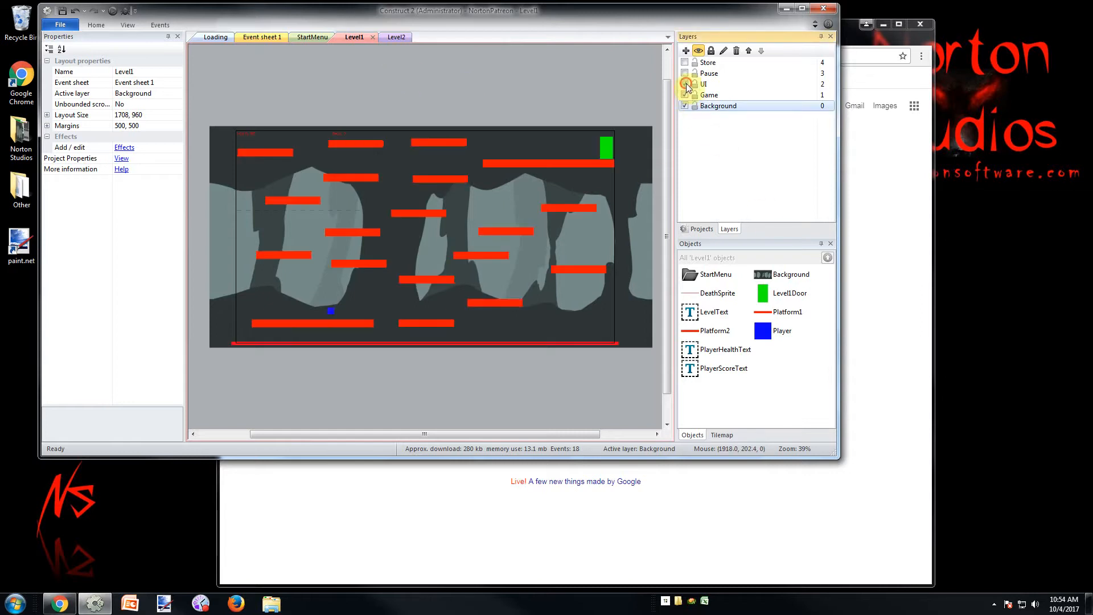
pyautogui.click(685, 72)
pyautogui.click(685, 63)
pyautogui.click(685, 106)
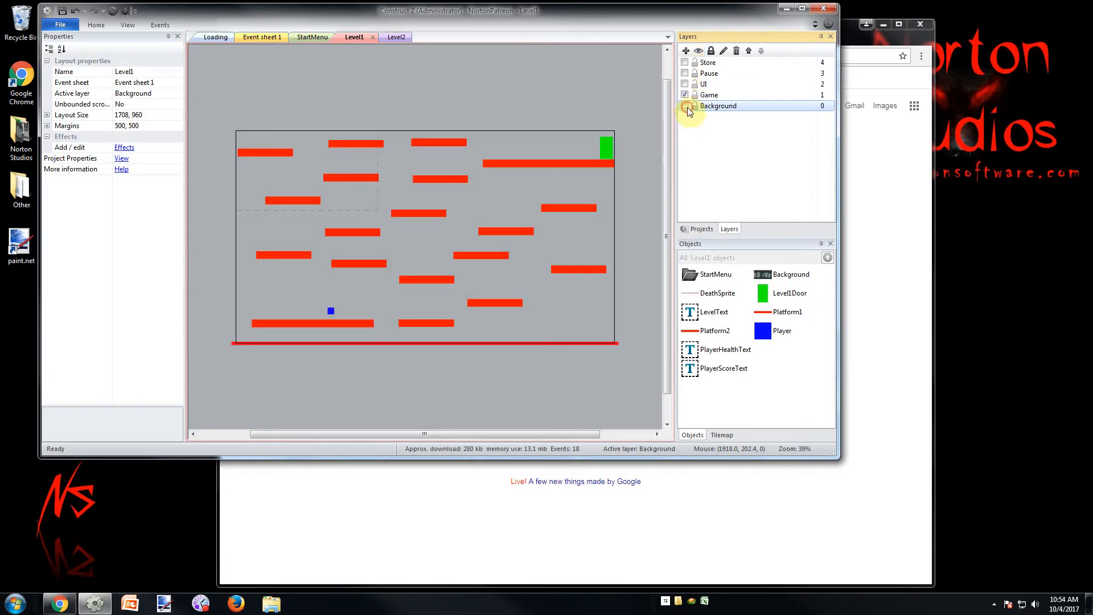
pyautogui.click(441, 87)
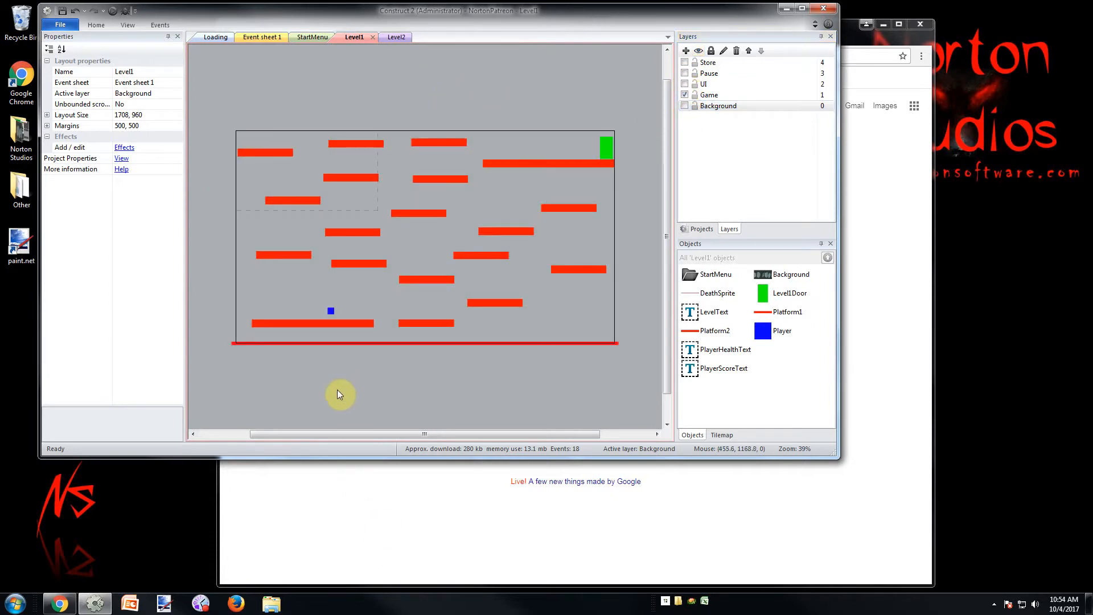
# Select the Player sprite and examine it up close above the long lowest platform
pyautogui.click(331, 312)
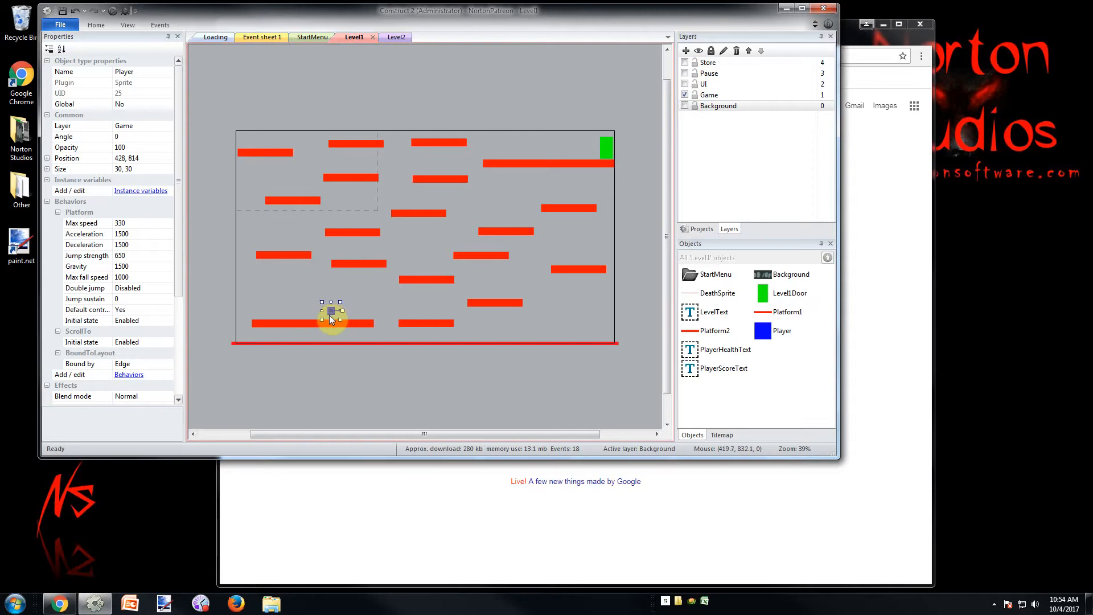
pyautogui.keyDown('ctrl'); pyautogui.scroll(7, 308, 344); pyautogui.keyUp('ctrl')
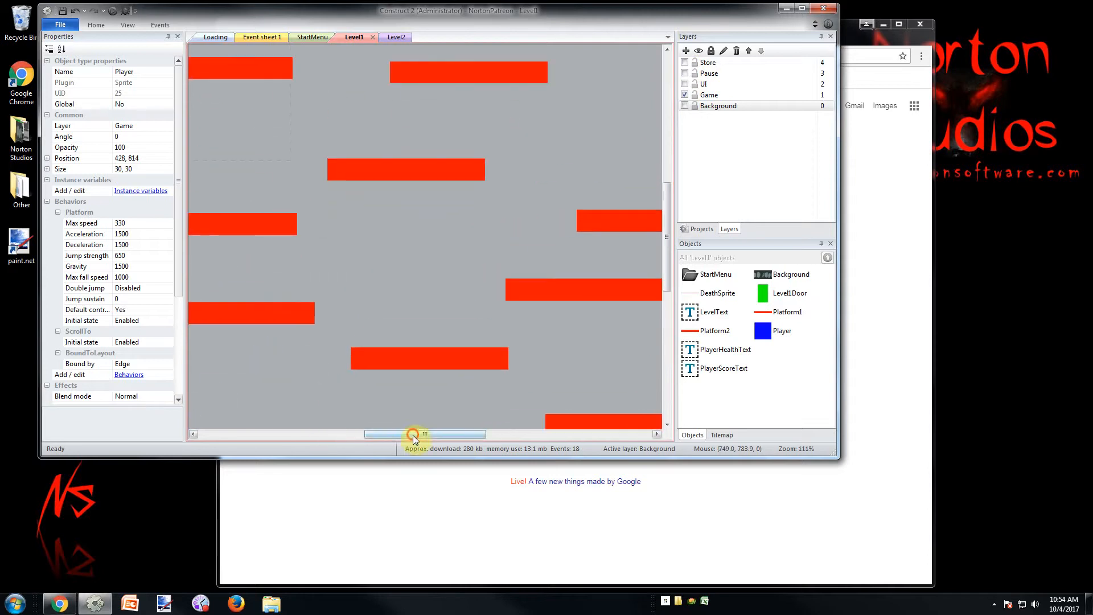
pyautogui.moveTo(425, 434); pyautogui.dragTo(343, 391)
pyautogui.scroll(-3, 365, 387)
pyautogui.moveTo(370, 434)
pyautogui.mouseDown()
pyautogui.moveTo(389, 434)
pyautogui.moveTo(357, 434)
pyautogui.mouseUp()
pyautogui.keyDown('ctrl'); pyautogui.scroll(6, 388, 342); pyautogui.keyUp('ctrl')
pyautogui.scroll(2, 411, 360)
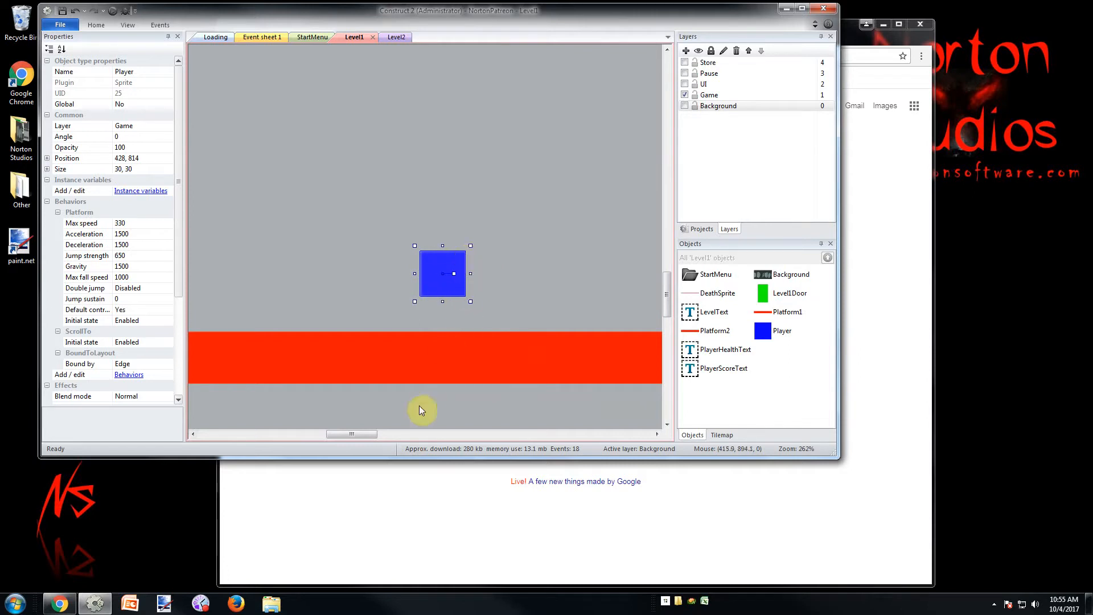
# Run Level1 in the browser and jump the player around the gap beside the long lowest platform
pyautogui.click(113, 10)
pyautogui.press('Right')
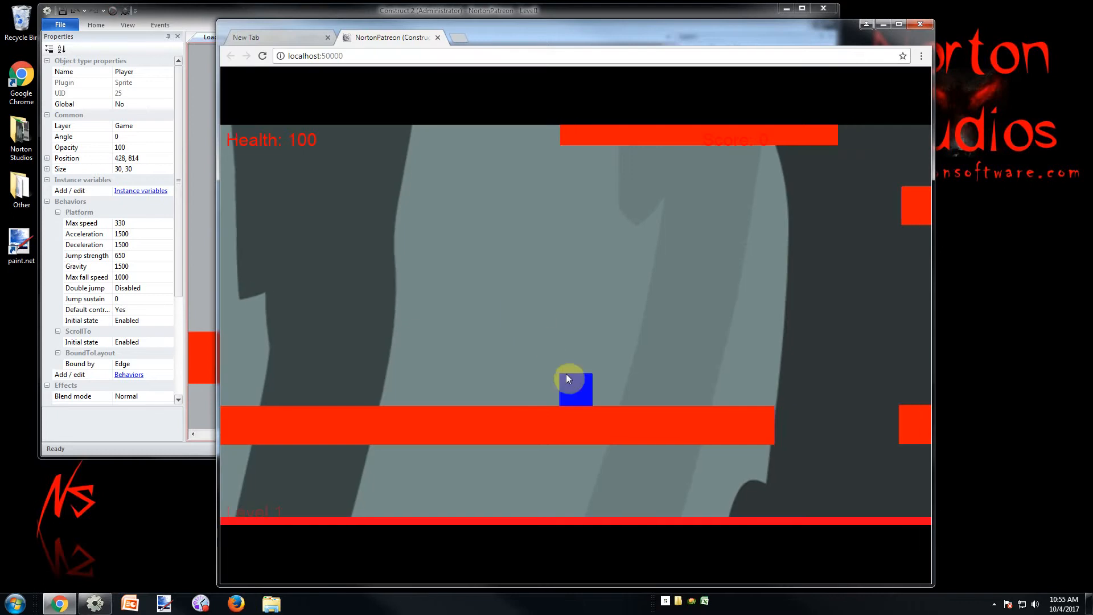
pyautogui.press('Up')
pyautogui.press('Left')
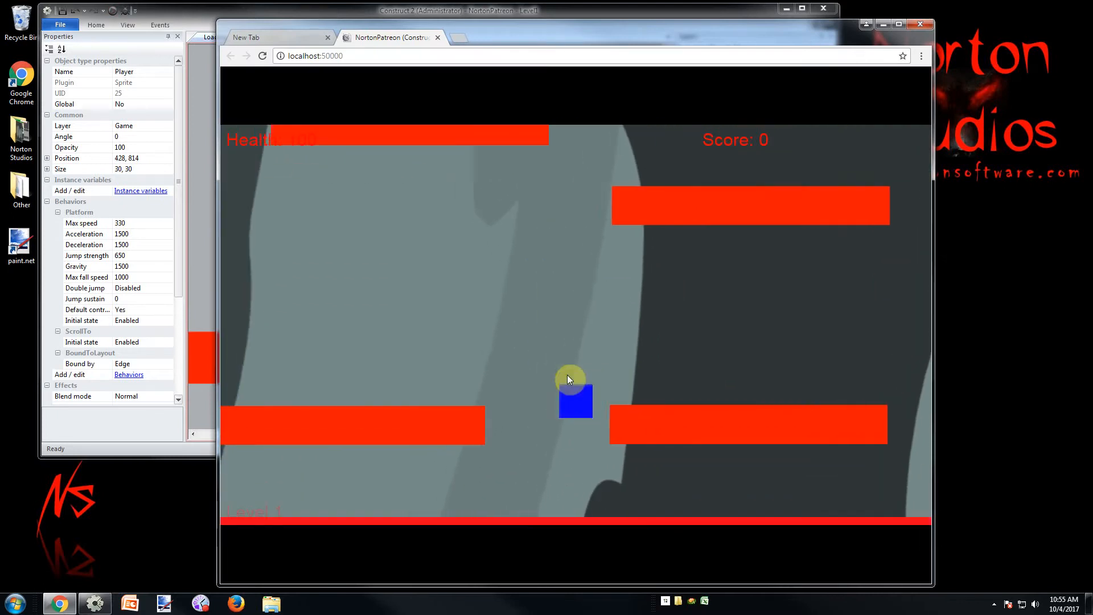
pyautogui.press('Up')
pyautogui.press('Right')
pyautogui.press('Up')
pyautogui.press('Right')
pyautogui.press('Up')
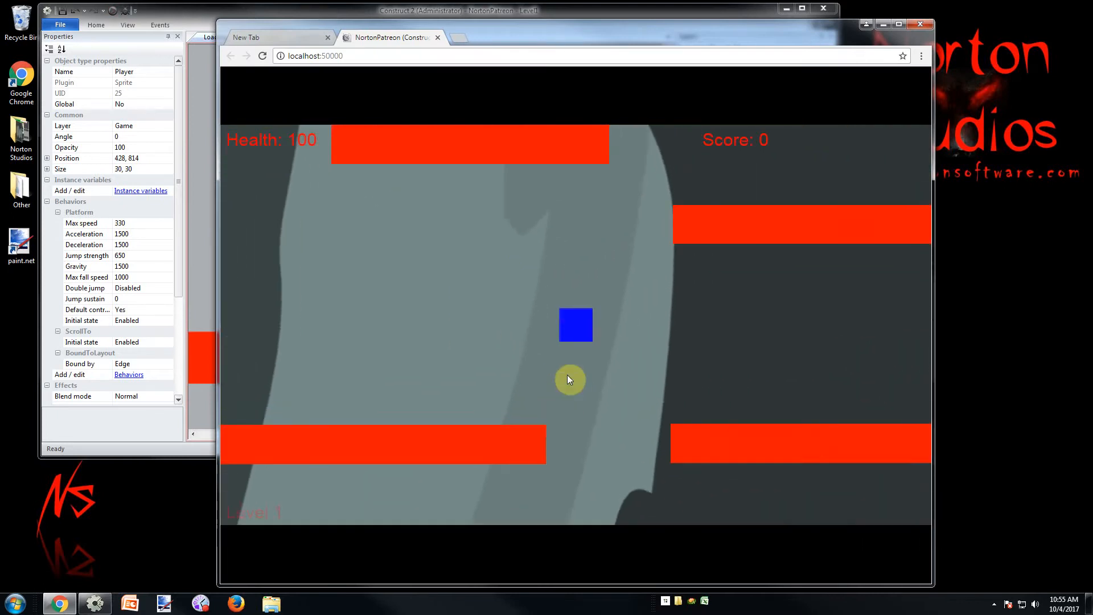
pyautogui.press('Right')
pyautogui.press('Left')
pyautogui.press('Left')
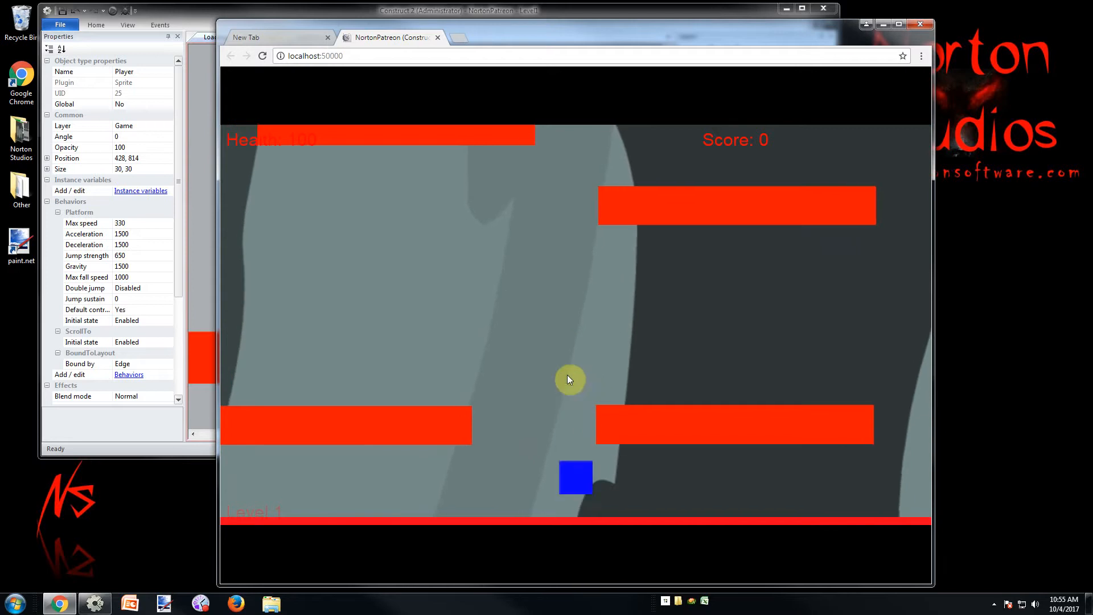
# Move the player onto the short platform beside the long lowest one and jump toward the neighbouring higher platform
pyautogui.press('Right')
pyautogui.press('Up')
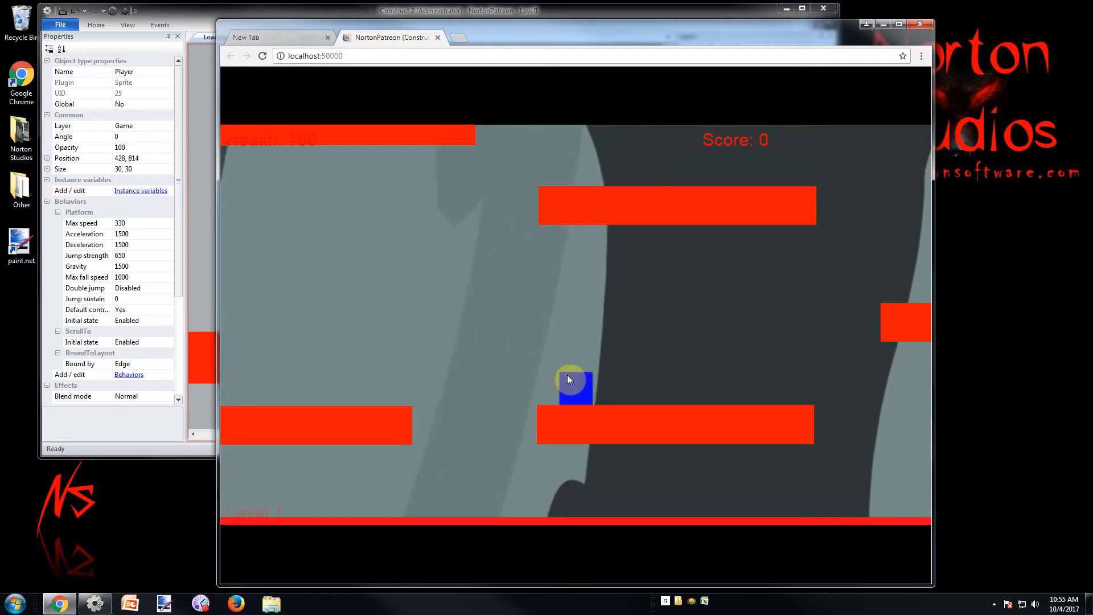
pyautogui.press('Right')
pyautogui.press('Up')
pyautogui.press('Left')
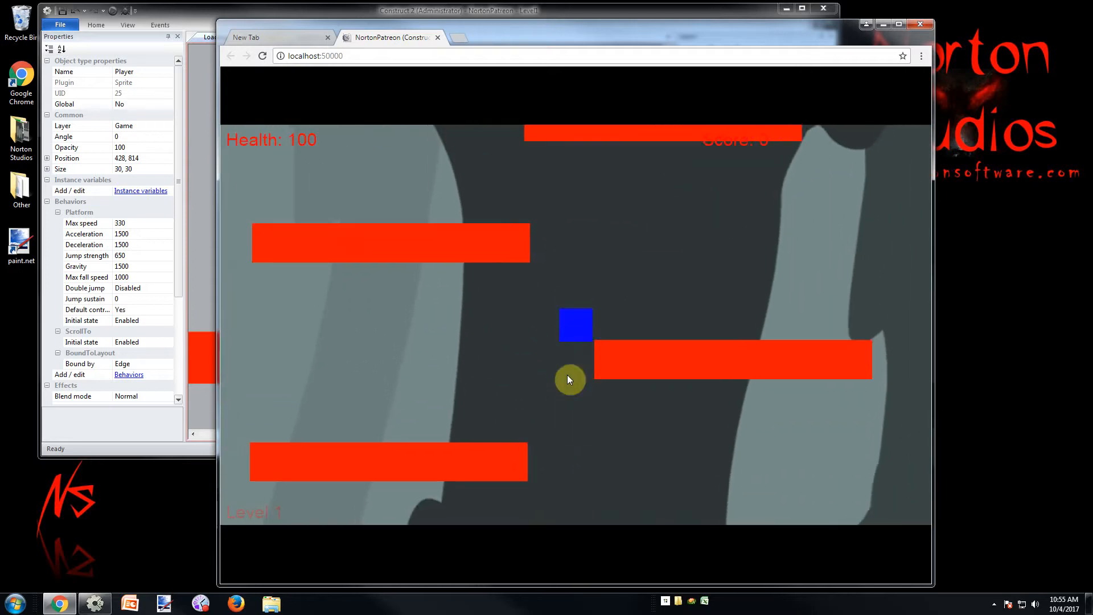
pyautogui.press('Right')
pyautogui.press('Up')
pyautogui.press('Right')
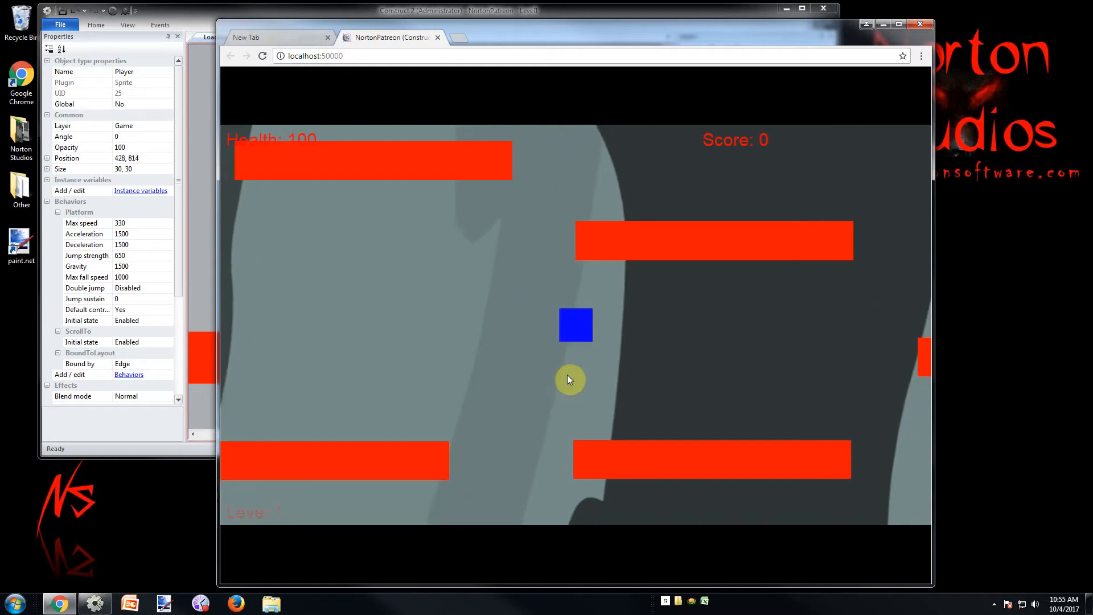
pyautogui.press('Left')
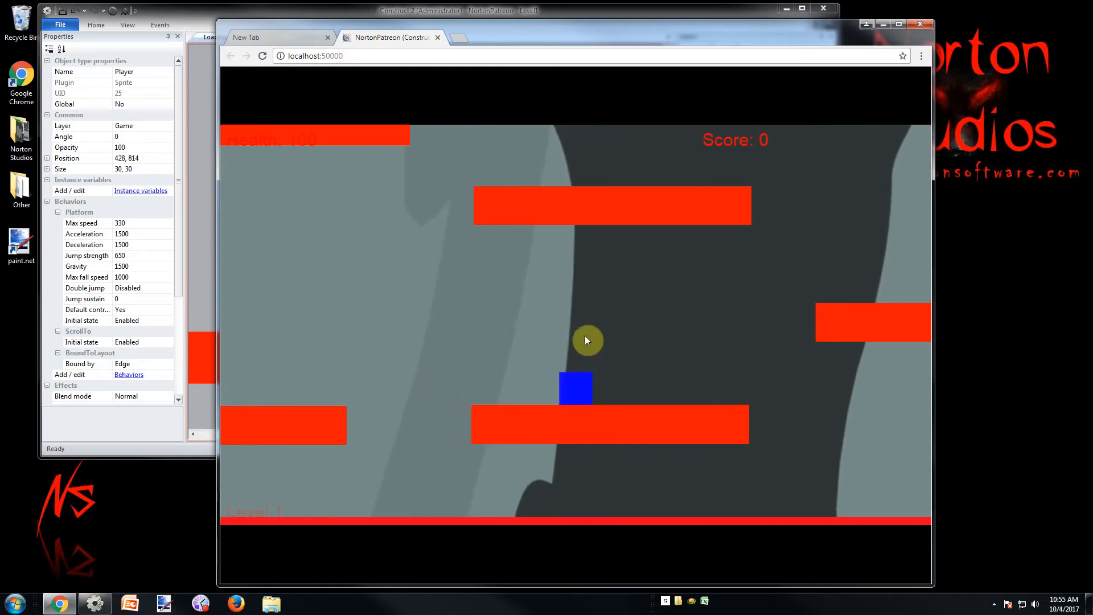
# Walk the player back and forth along the short lower platform to its far edge, checking its movement
pyautogui.press('Left')
pyautogui.press('Right')
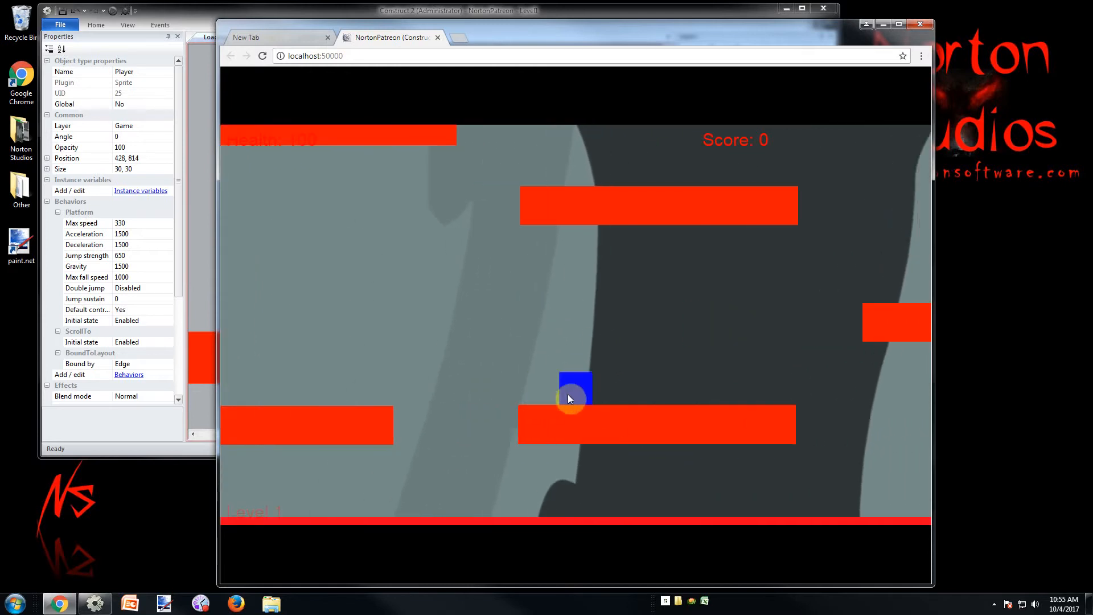
pyautogui.press('Up')
pyautogui.press('Left')
pyautogui.press('Right')
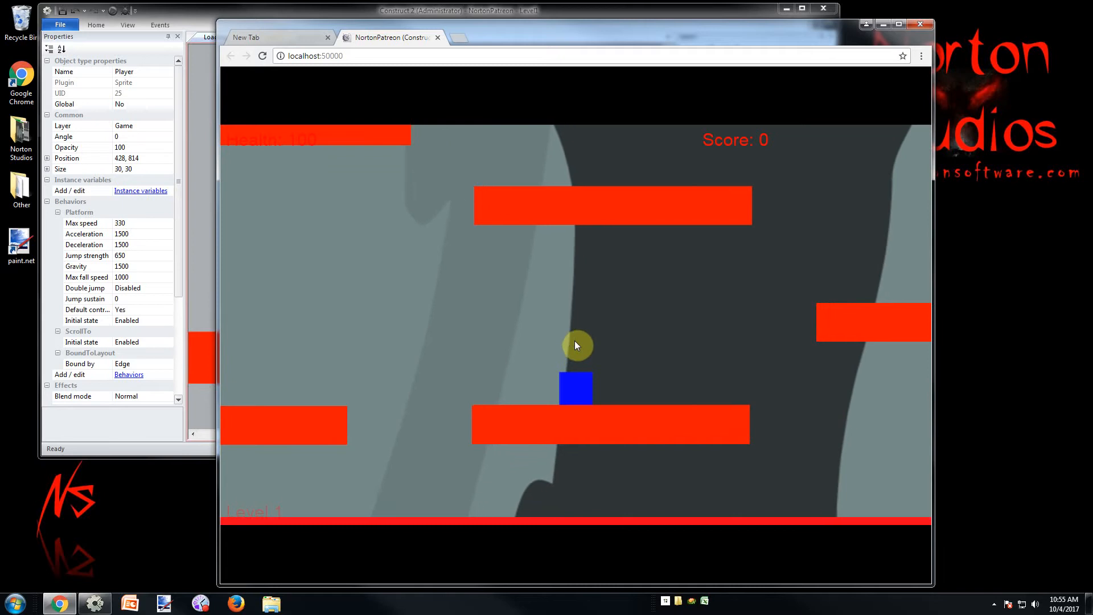
pyautogui.press('Right')
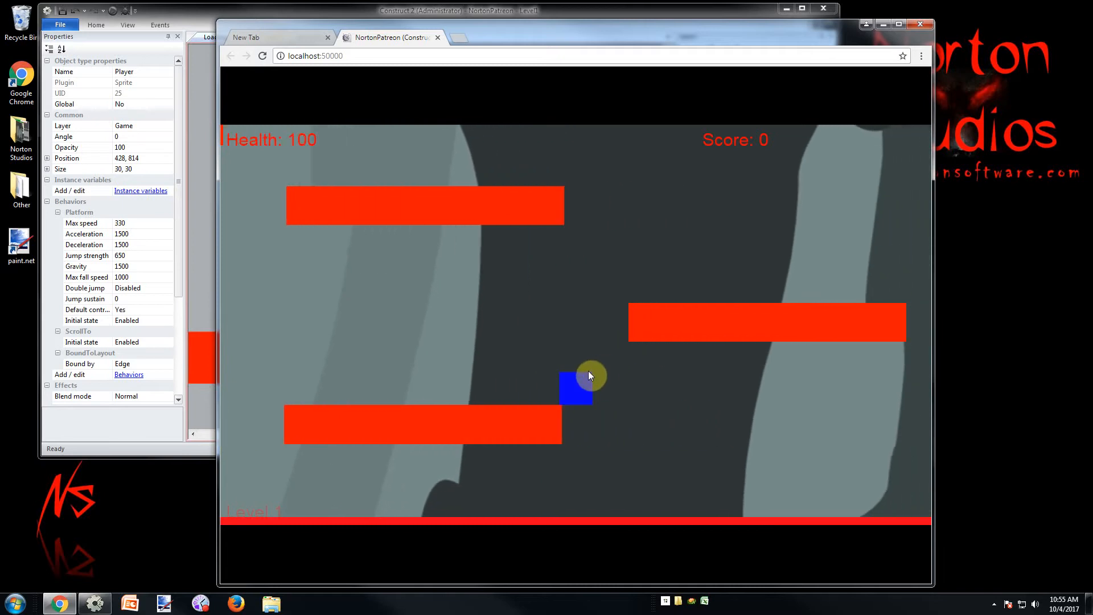
# Jump the player onto the next higher platform and test its movement and jumps around that platform's near edge
pyautogui.press('Up')
pyautogui.press('Right')
pyautogui.press('Left')
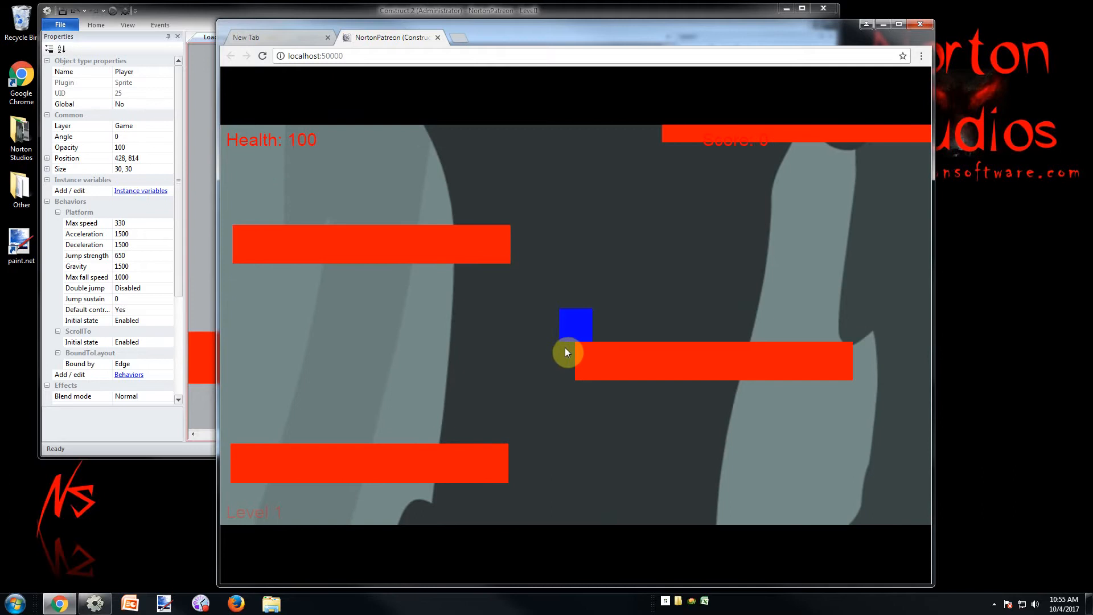
pyautogui.press('Left')
pyautogui.press('Right')
pyautogui.press('Up')
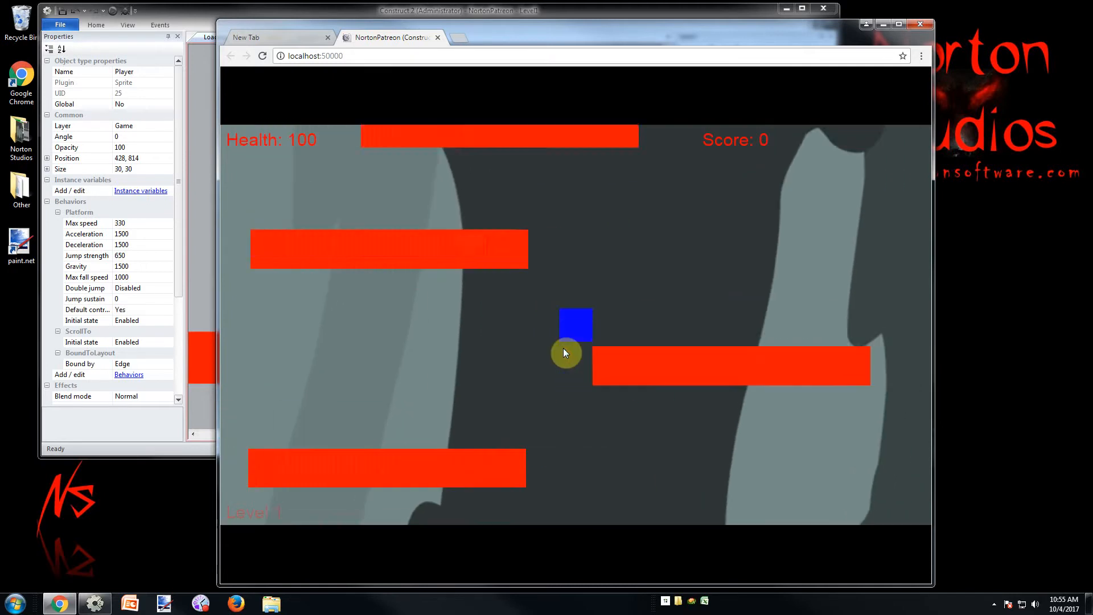
pyautogui.press('Left')
pyautogui.press('Right')
pyautogui.press('Up')
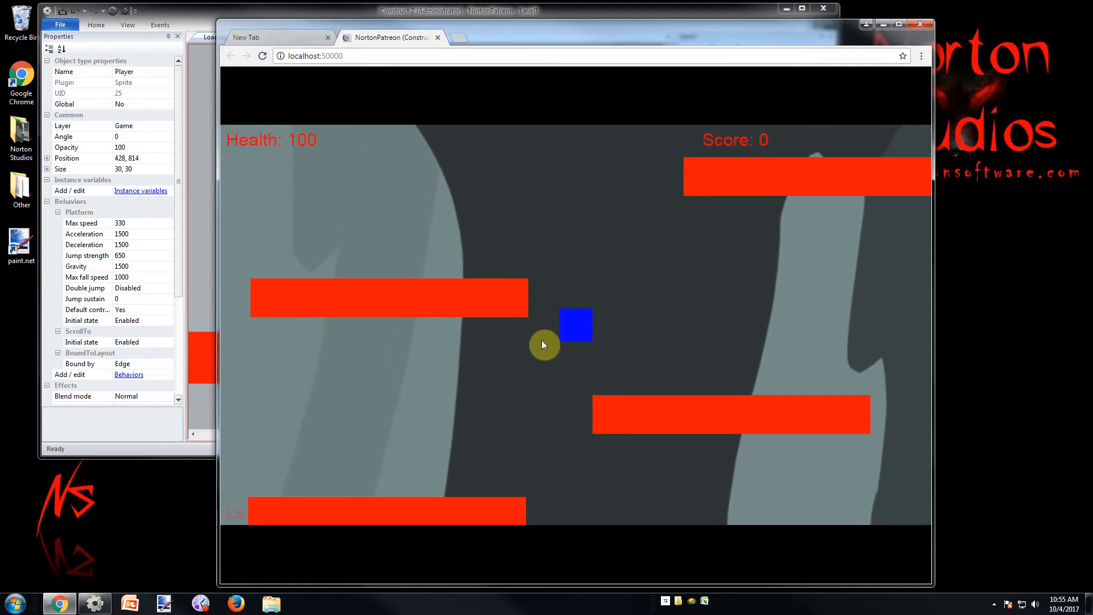
# Jump the player from the edge of the short lower platform across the gap toward the higher platforms
pyautogui.press('Right')
pyautogui.press('Right')
pyautogui.press('Up')
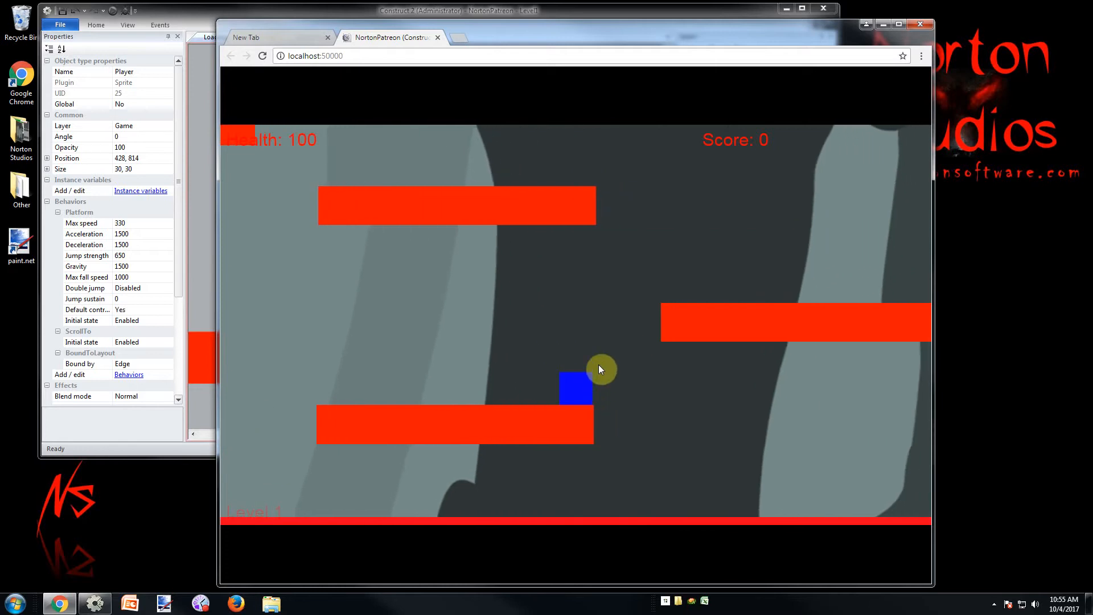
pyautogui.press('Right')
pyautogui.press('Up')
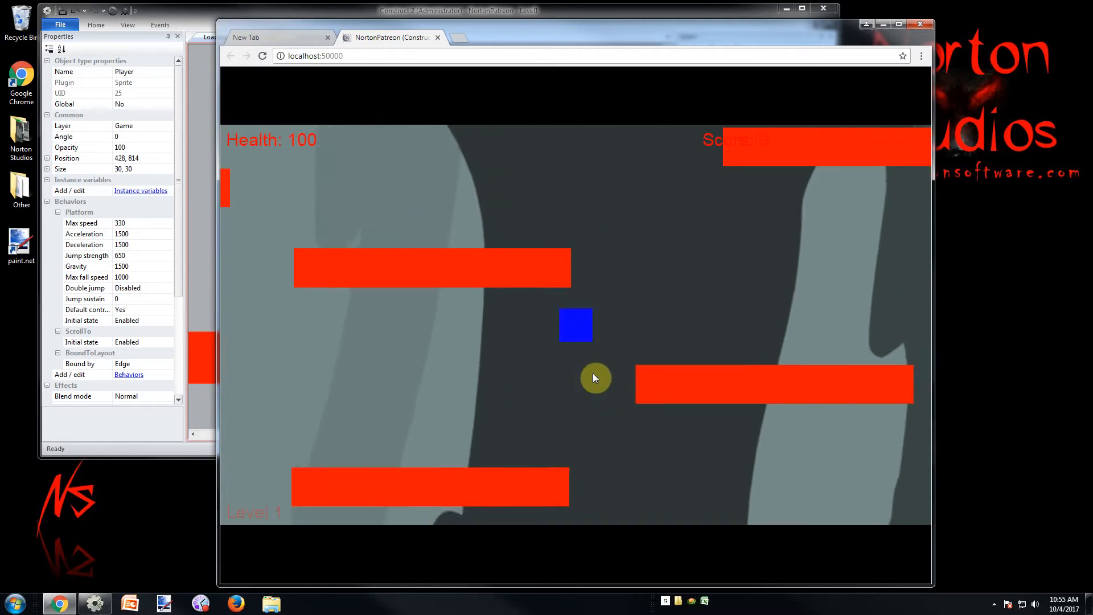
pyautogui.press('Right')
pyautogui.press('Up')
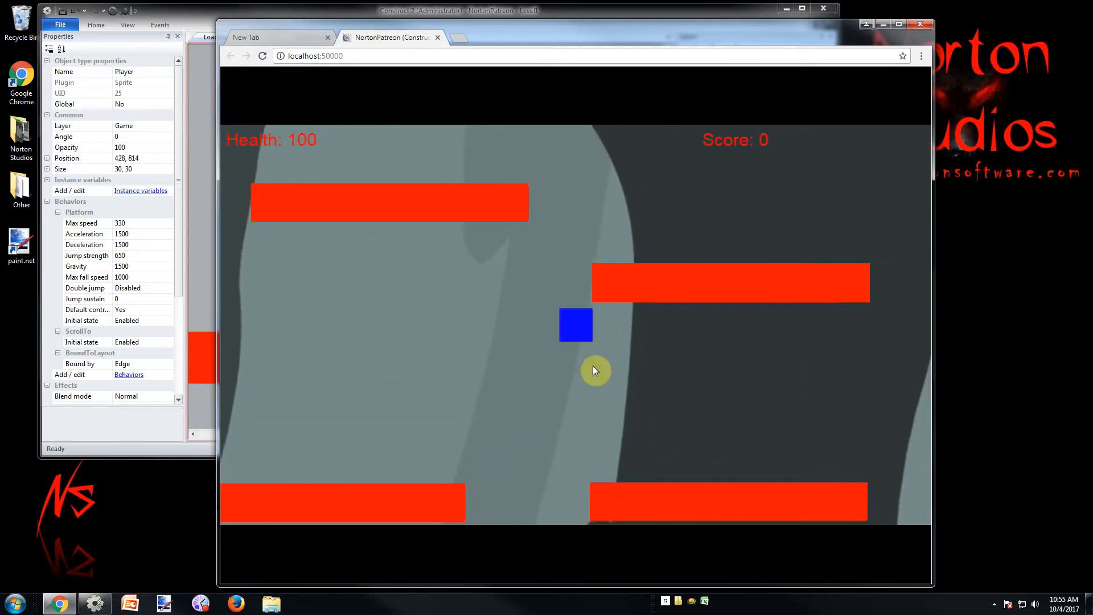
# Bring the player back down to the short lower platform and walk it back and forth
pyautogui.press('Up')
pyautogui.press('Left')
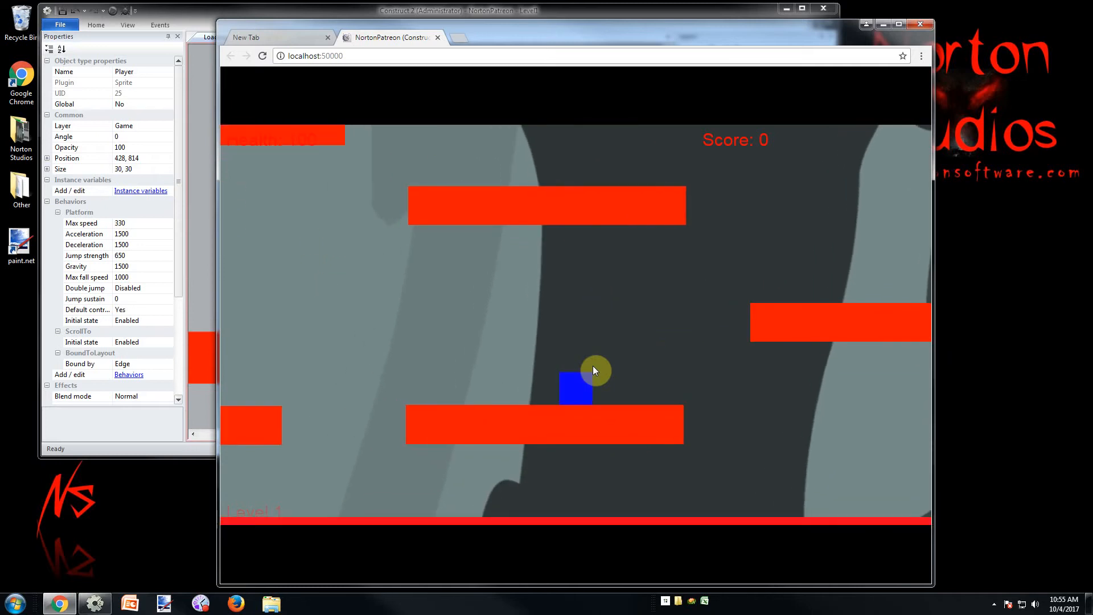
pyautogui.press('Right')
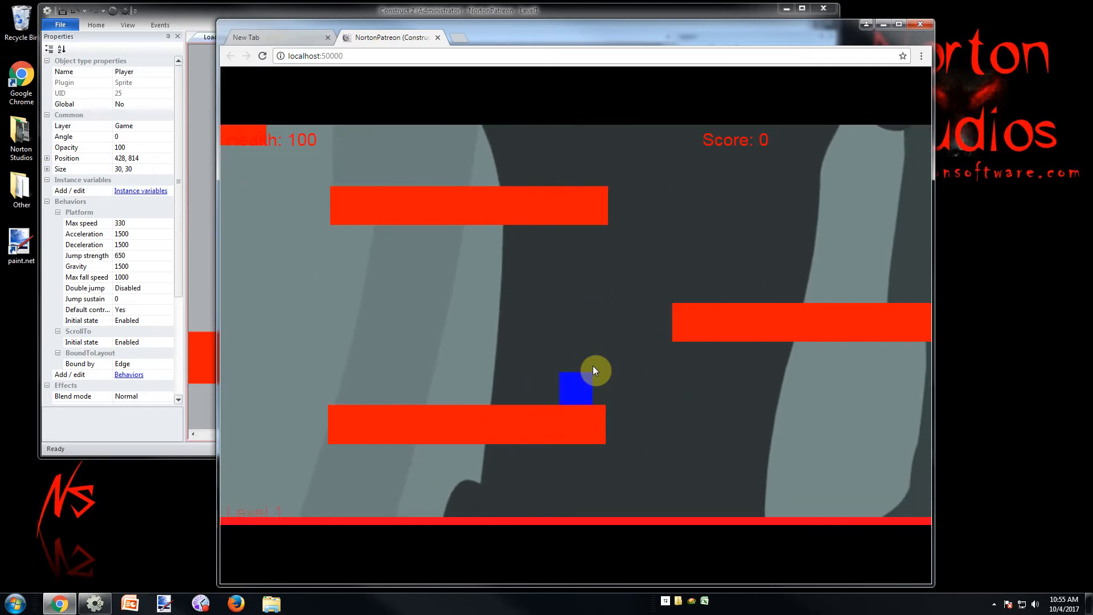
pyautogui.press('Left')
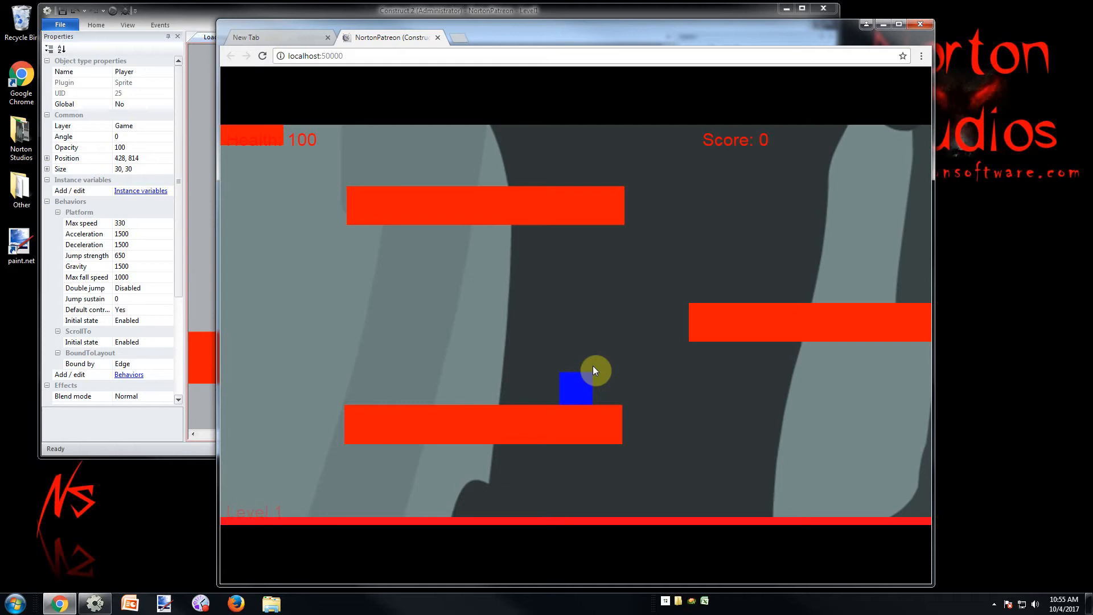
# Jump the player up from the short lower platform via the neighbouring platform to the next ones above
pyautogui.press('Right')
pyautogui.press('Up')
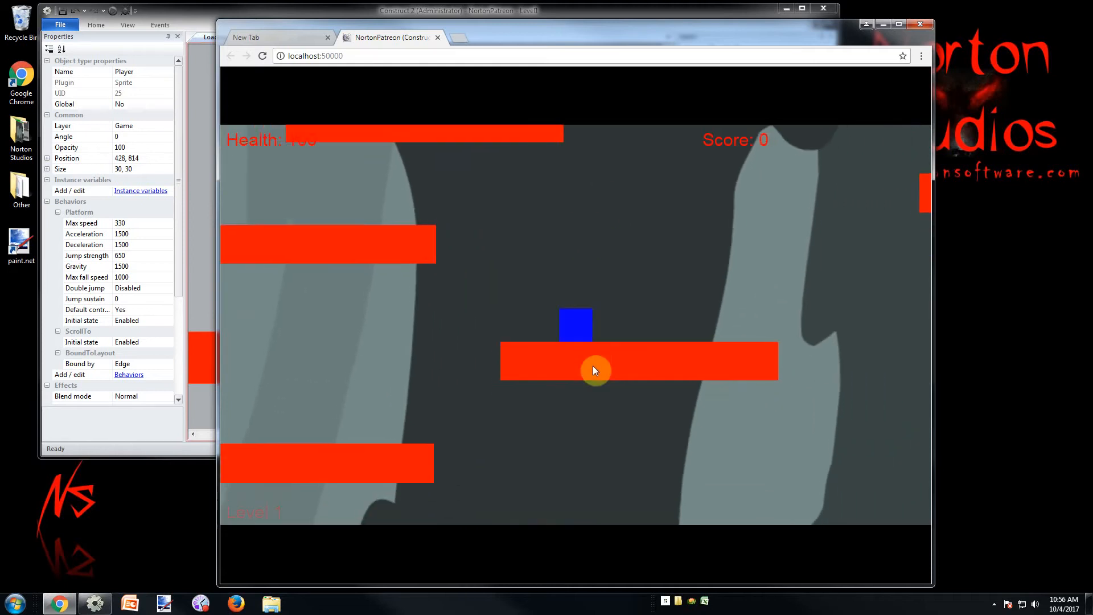
pyautogui.press('Right')
pyautogui.press('Up')
pyautogui.press('Left')
pyautogui.press('Right')
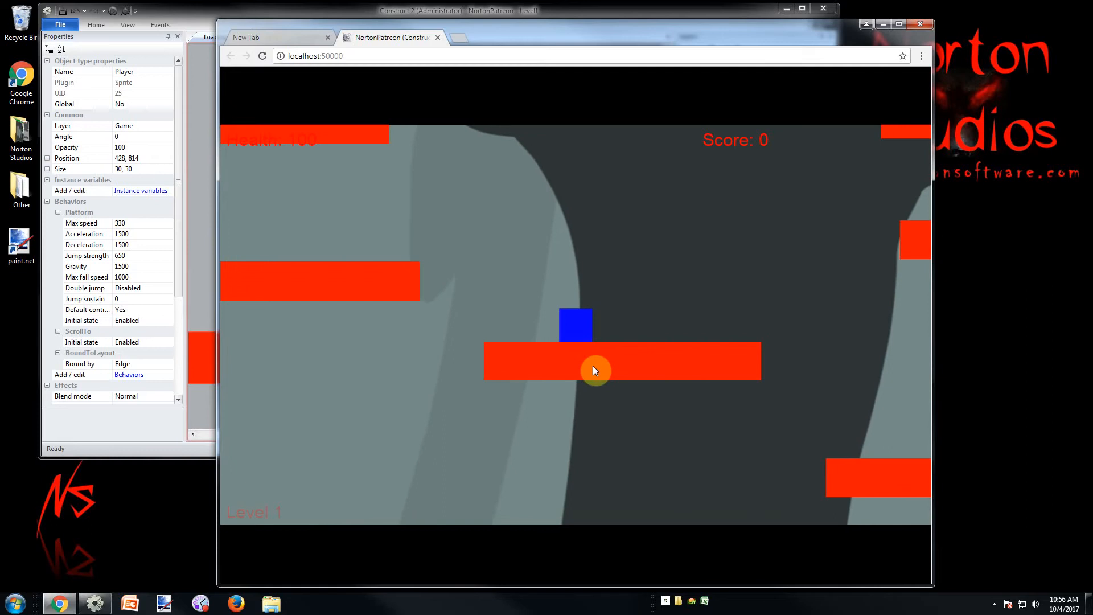
# Climb the player through the middle platforms by jumping to each side in turn
pyautogui.press('Up')
pyautogui.press('Right')
pyautogui.press('Up')
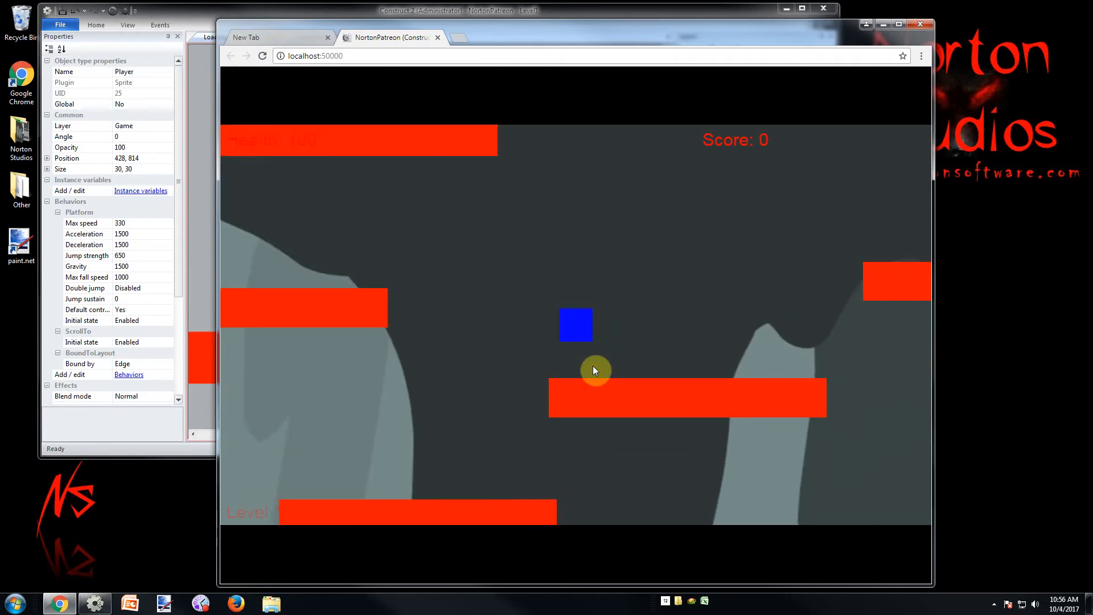
pyautogui.press('Left')
pyautogui.press('Up')
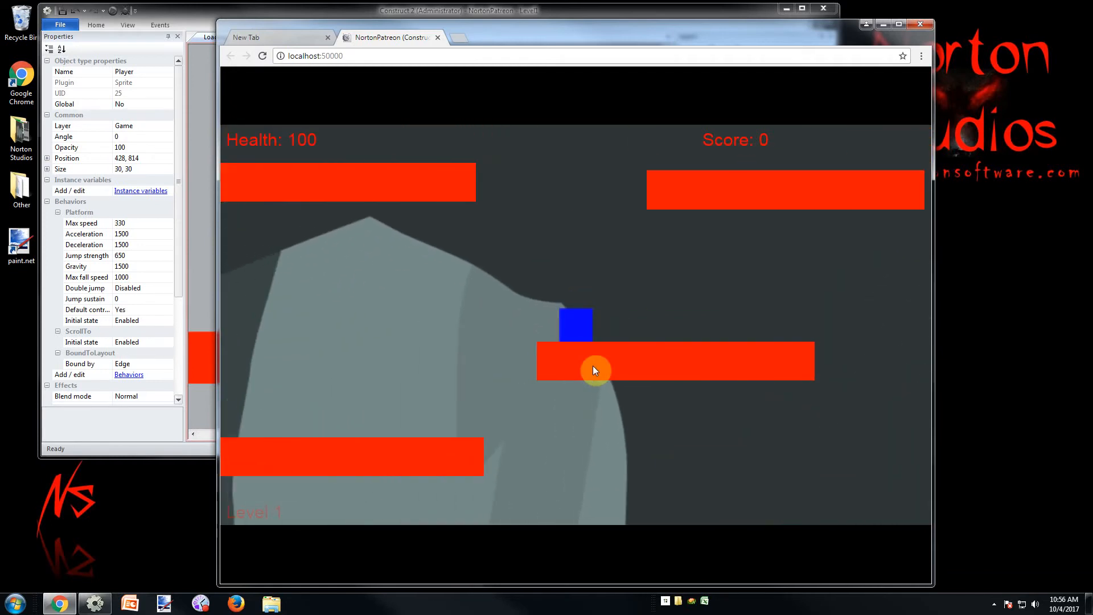
# Jump the player across the upper platforms to check the parallax background near the cave's top
pyautogui.press('Up')
pyautogui.press('Right')
pyautogui.press('Up')
pyautogui.press('Right')
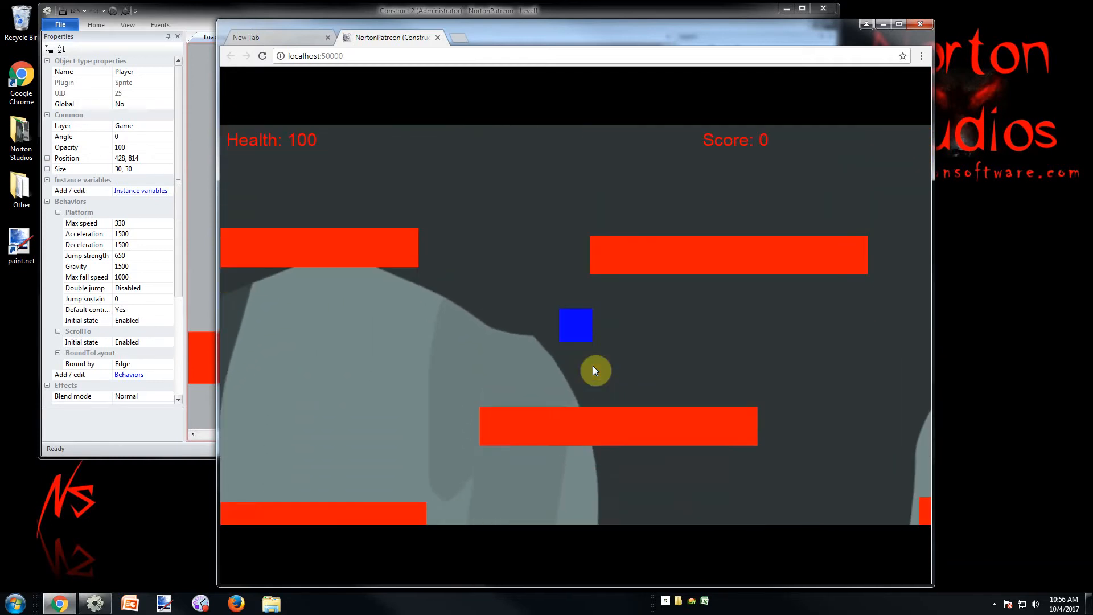
pyautogui.press('Left')
pyautogui.press('Up')
pyautogui.press('Left')
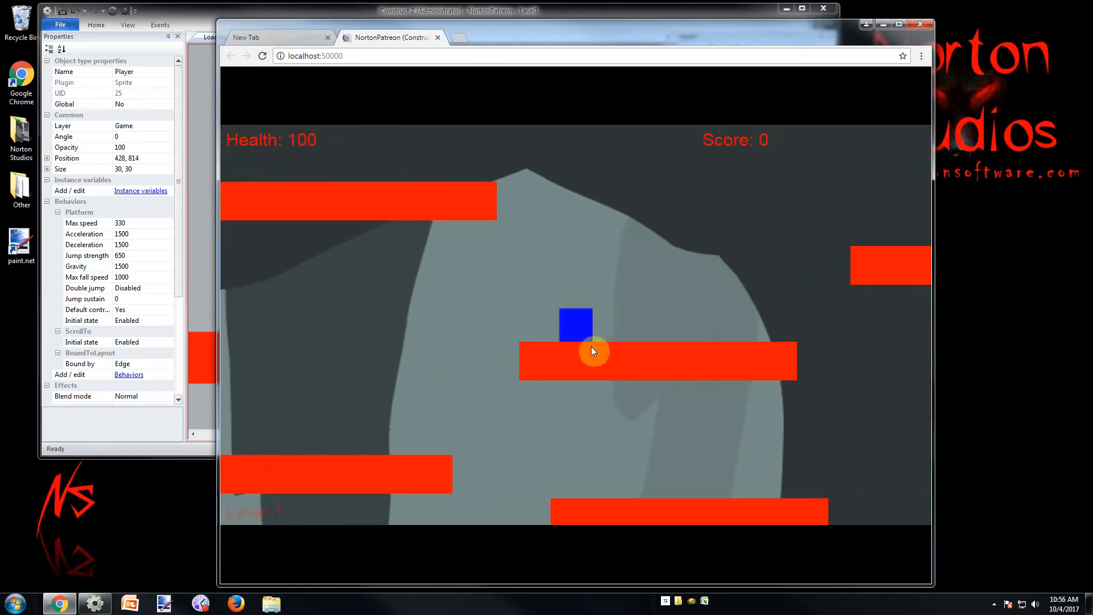
# Close the game preview, return to Level1 in Construct 2 and make Game the active layer with the Player selected
pyautogui.click(437, 38)
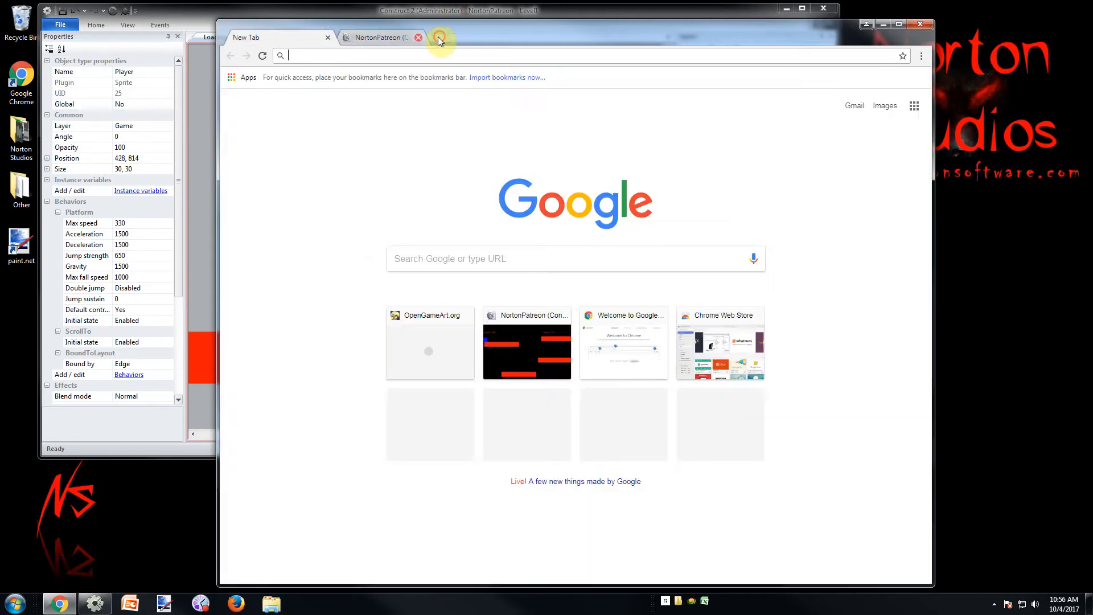
pyautogui.click(342, 8)
pyautogui.click(476, 408)
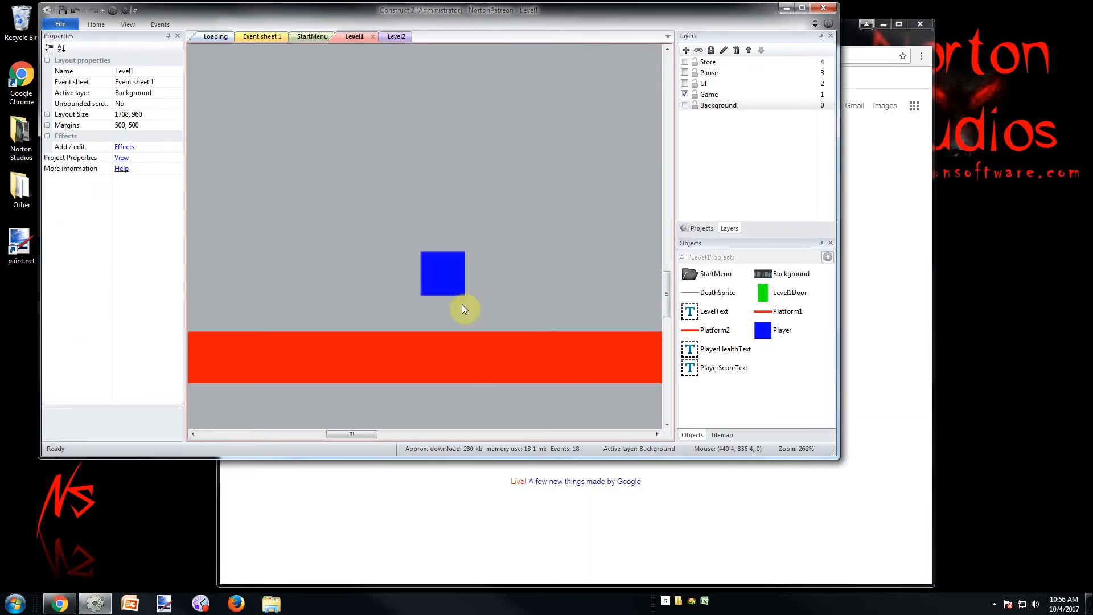
pyautogui.click(452, 279)
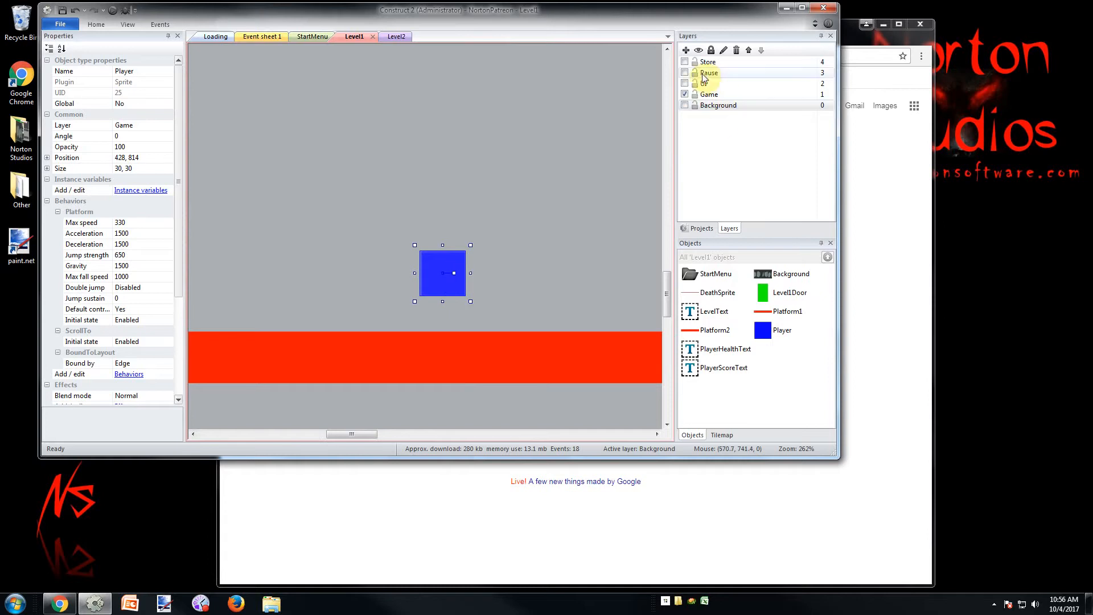
pyautogui.click(709, 94)
pyautogui.click(438, 282)
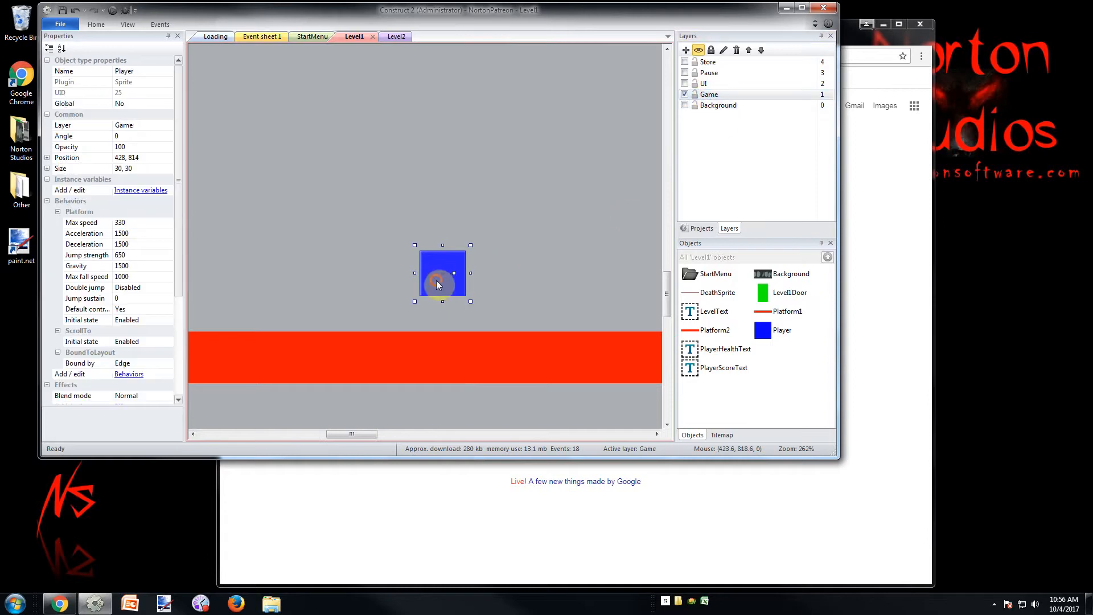
# Insert a new Sprite object into the Level1 layout on the Game layer, near the Player
pyautogui.click(443, 407)
pyautogui.click(453, 280)
pyautogui.doubleClick(464, 401)
pyautogui.click(593, 350)
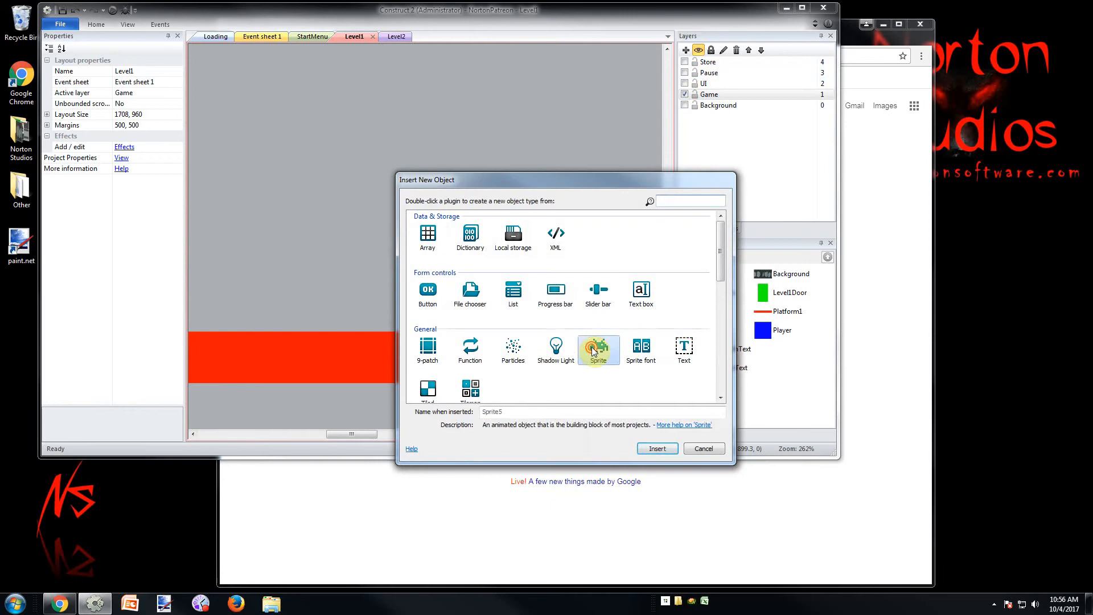
pyautogui.doubleClick(593, 350)
pyautogui.click(533, 237)
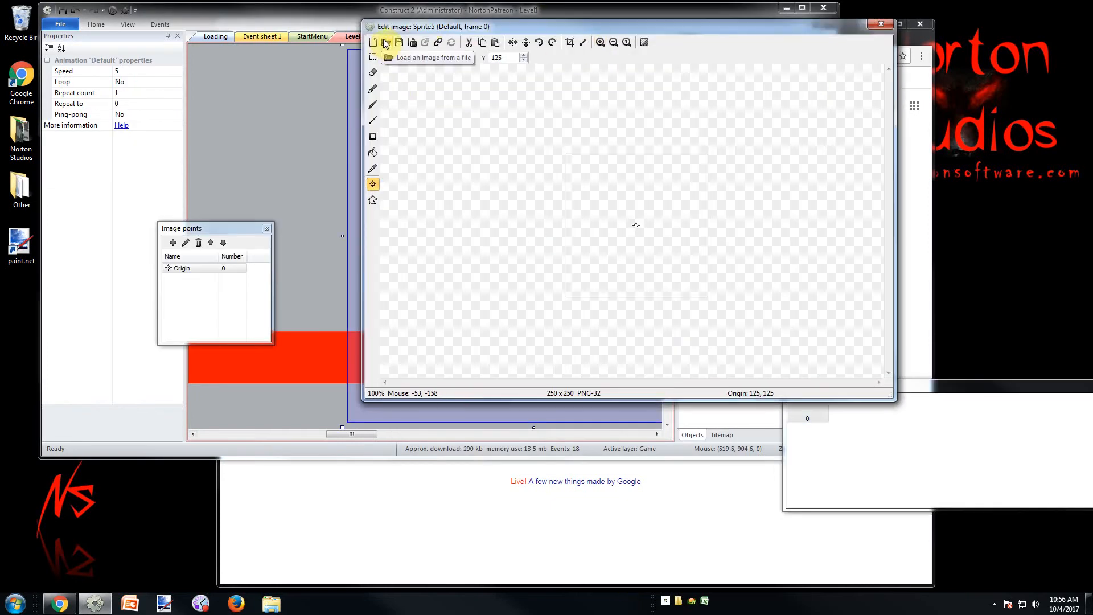
# Move the Animation frames window directly below the image editor so the whole frame strip is accessible
pyautogui.click(214, 231)
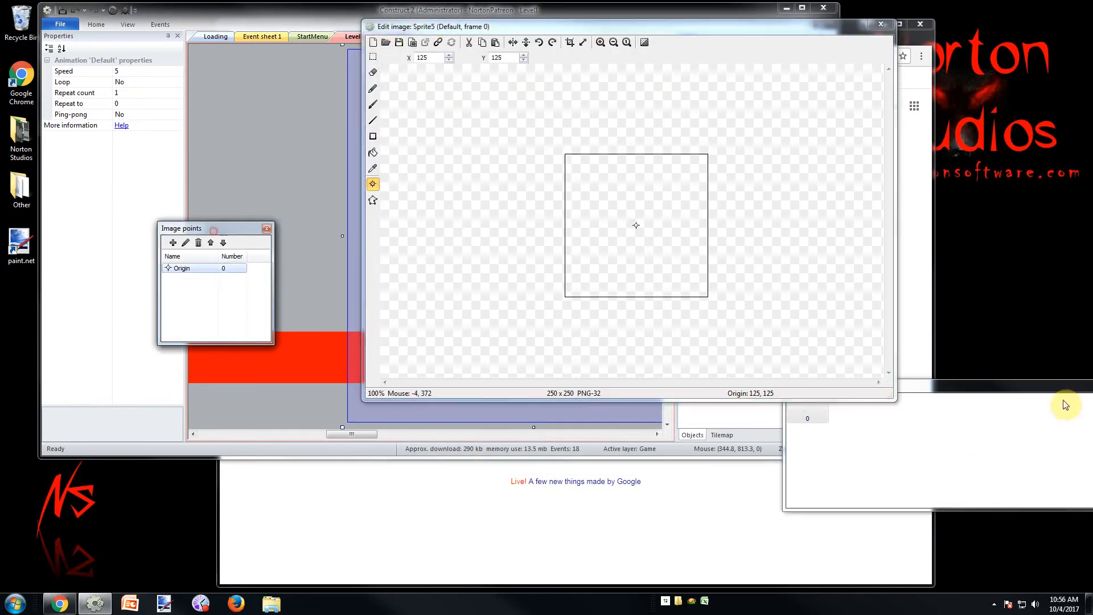
pyautogui.moveTo(1025, 386); pyautogui.dragTo(519, 418)
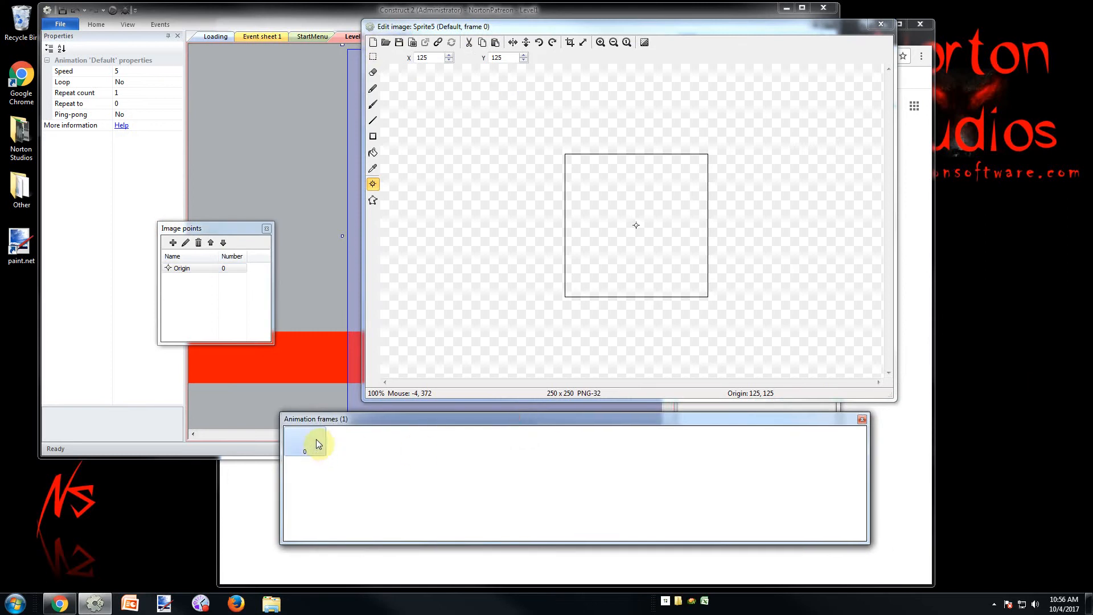
pyautogui.rightClick(343, 436)
pyautogui.click(336, 436)
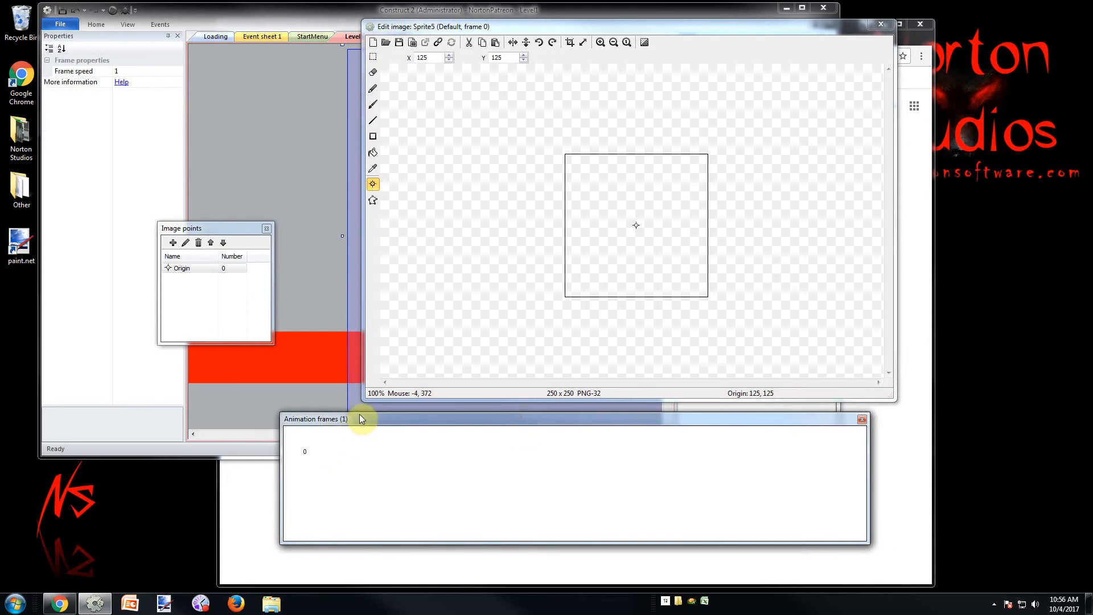
pyautogui.moveTo(354, 421)
pyautogui.mouseDown()
pyautogui.moveTo(354, 452)
pyautogui.moveTo(370, 425)
pyautogui.mouseUp()
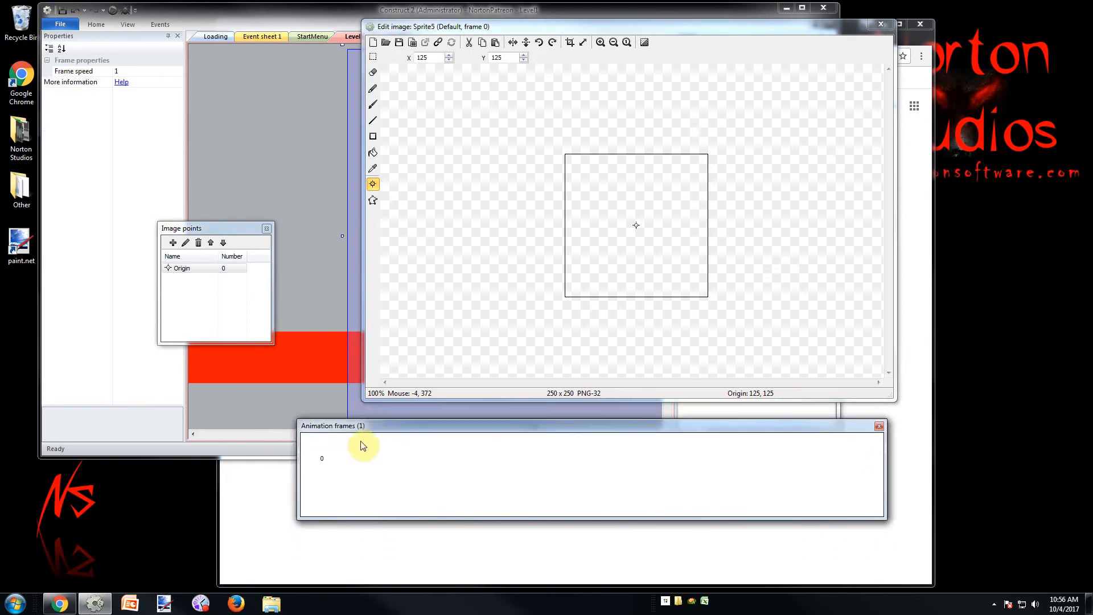
# Import the images Idle (1) through Idle (10) from the RobotFree png folder as frames of the new sprite's animation
pyautogui.rightClick(352, 453)
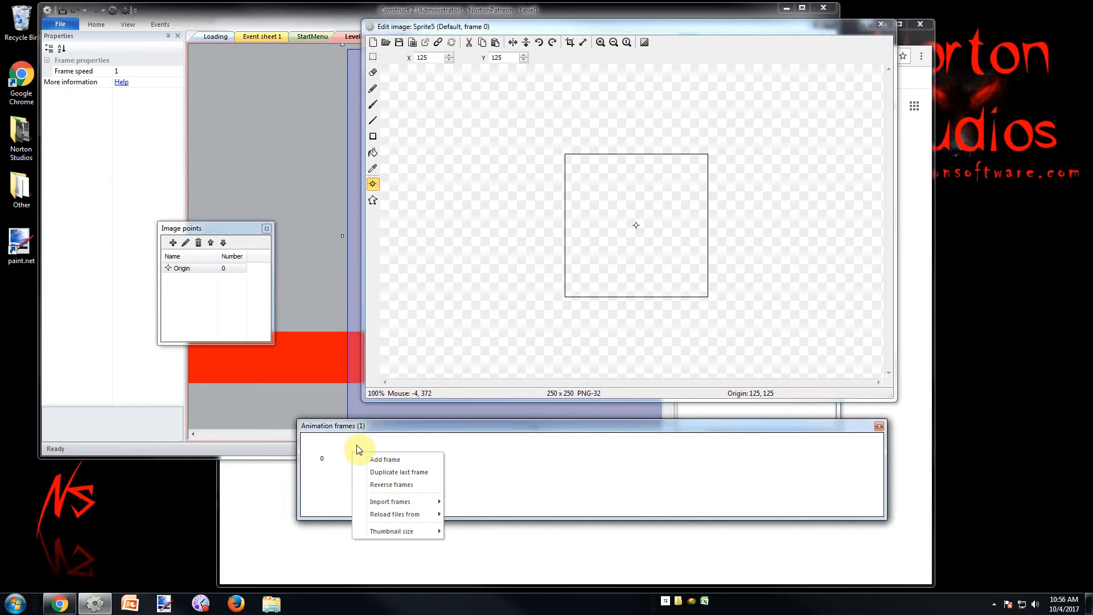
pyautogui.moveTo(419, 502)
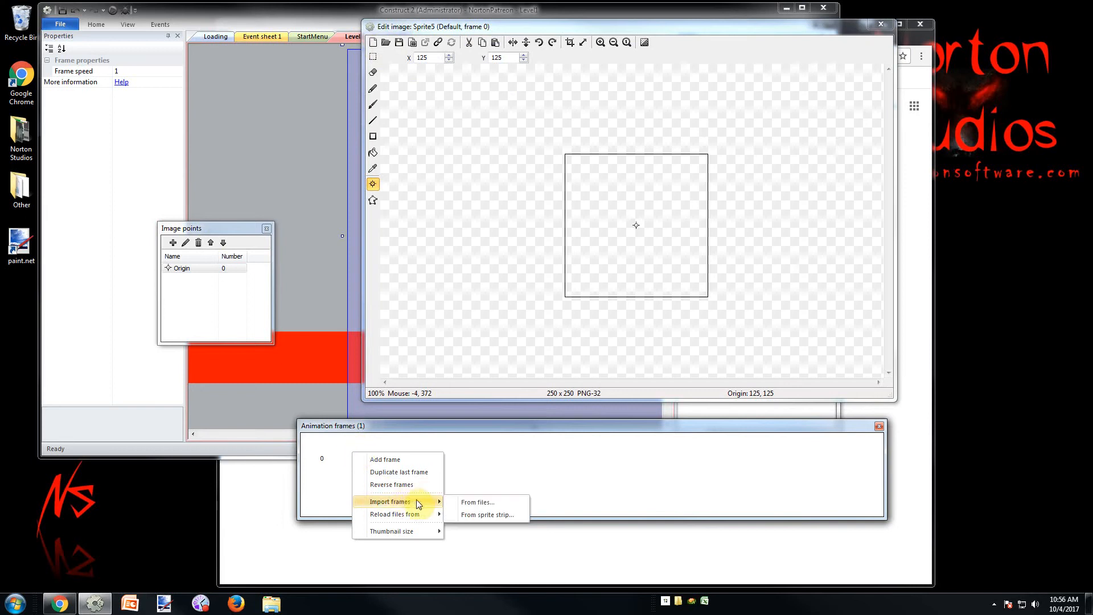
pyautogui.click(479, 504)
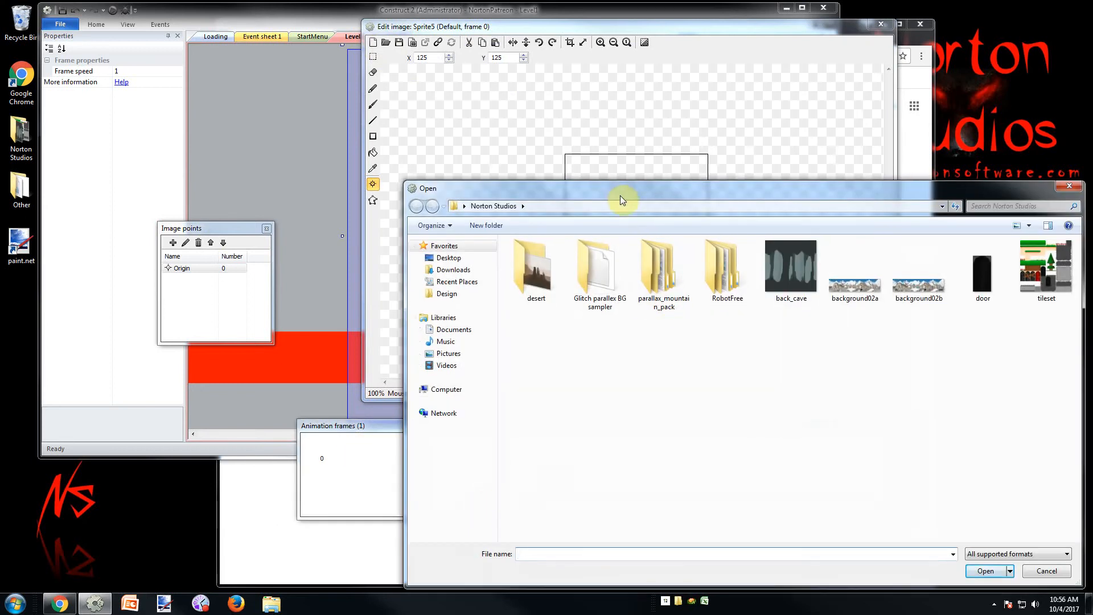
pyautogui.moveTo(620, 198); pyautogui.dragTo(396, 154)
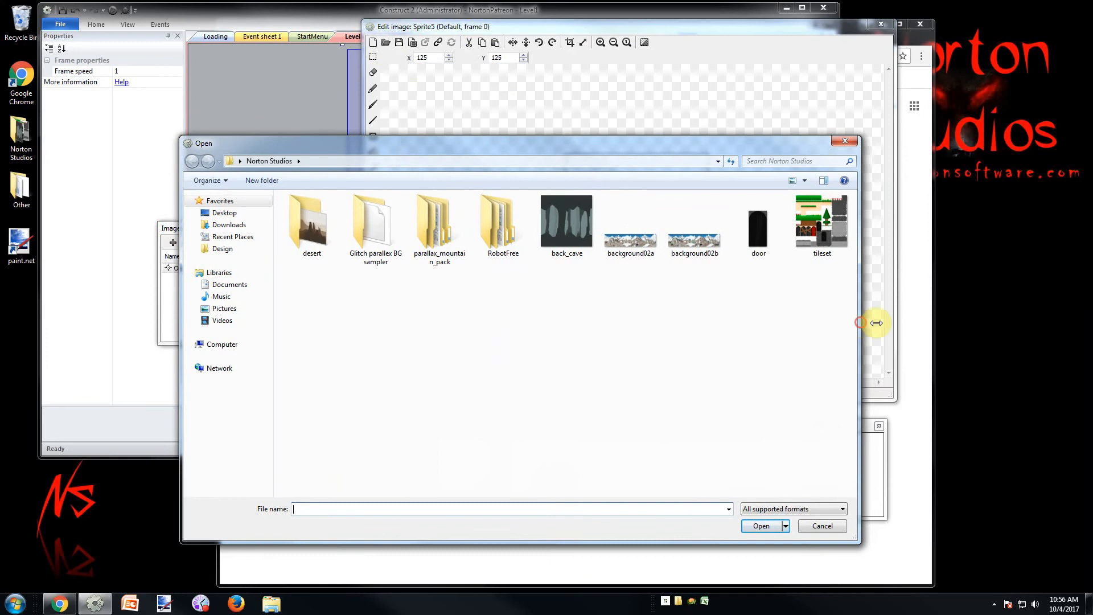
pyautogui.moveTo(876, 323); pyautogui.dragTo(879, 323)
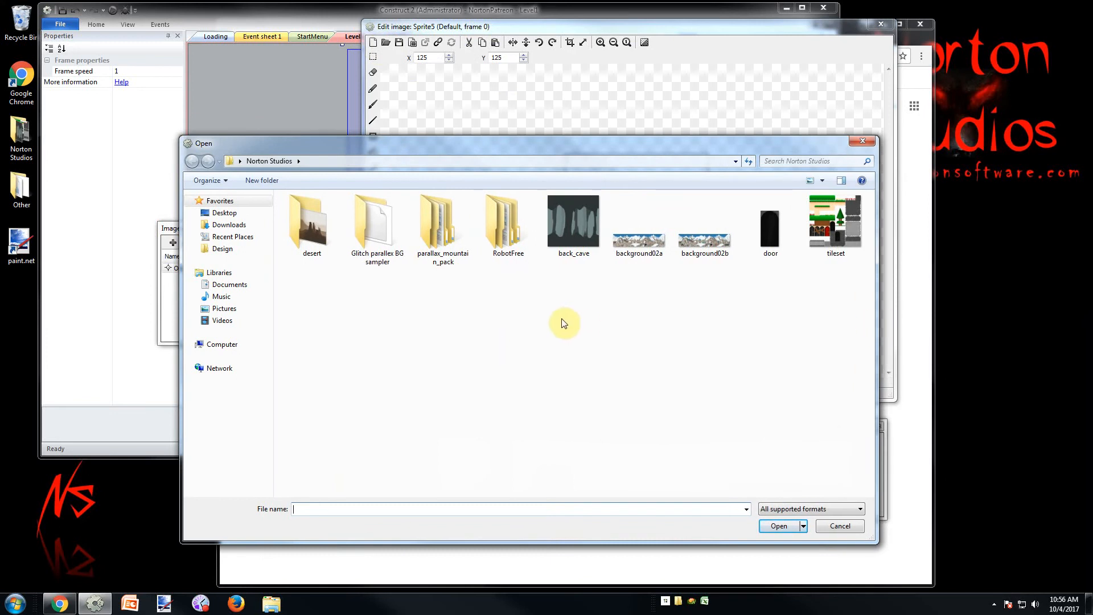
pyautogui.doubleClick(498, 223)
pyautogui.doubleClick(317, 220)
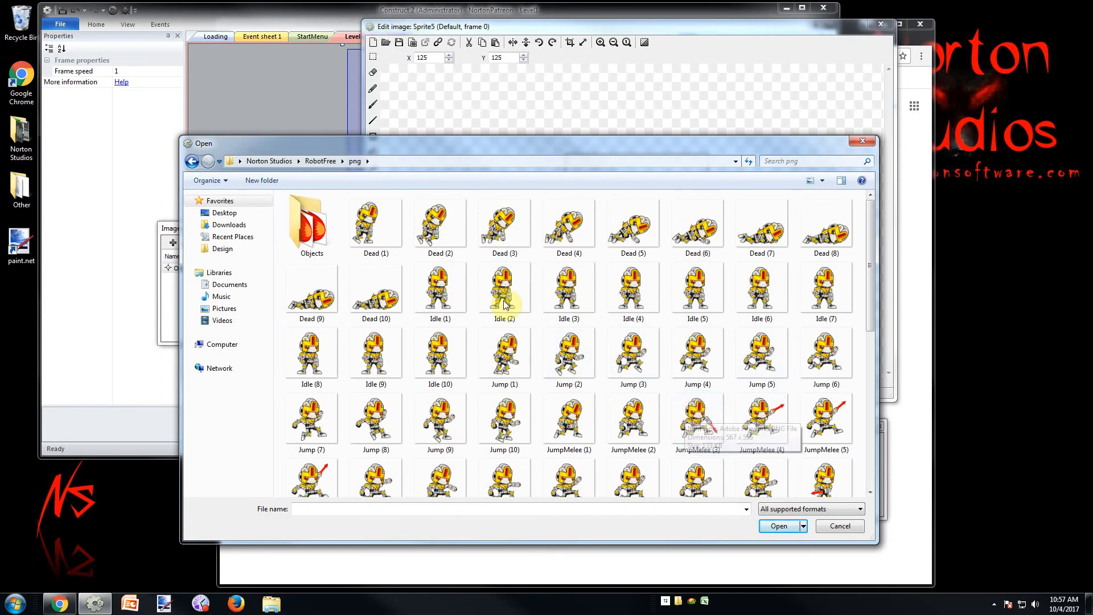
pyautogui.click(445, 288)
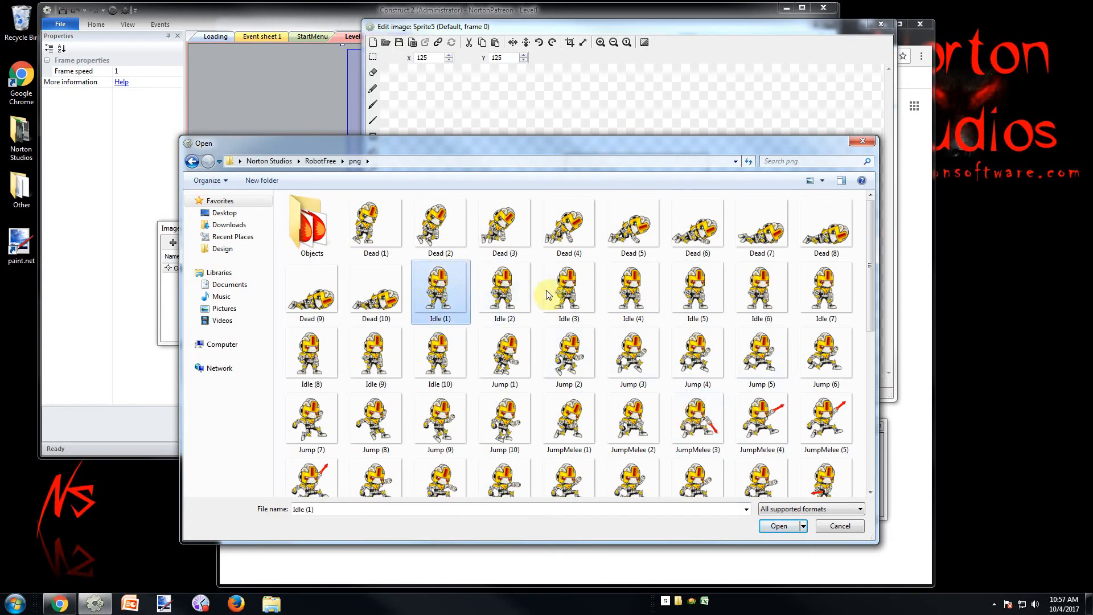
pyautogui.keyDown('shift'); pyautogui.click(824, 291); pyautogui.keyUp('shift')
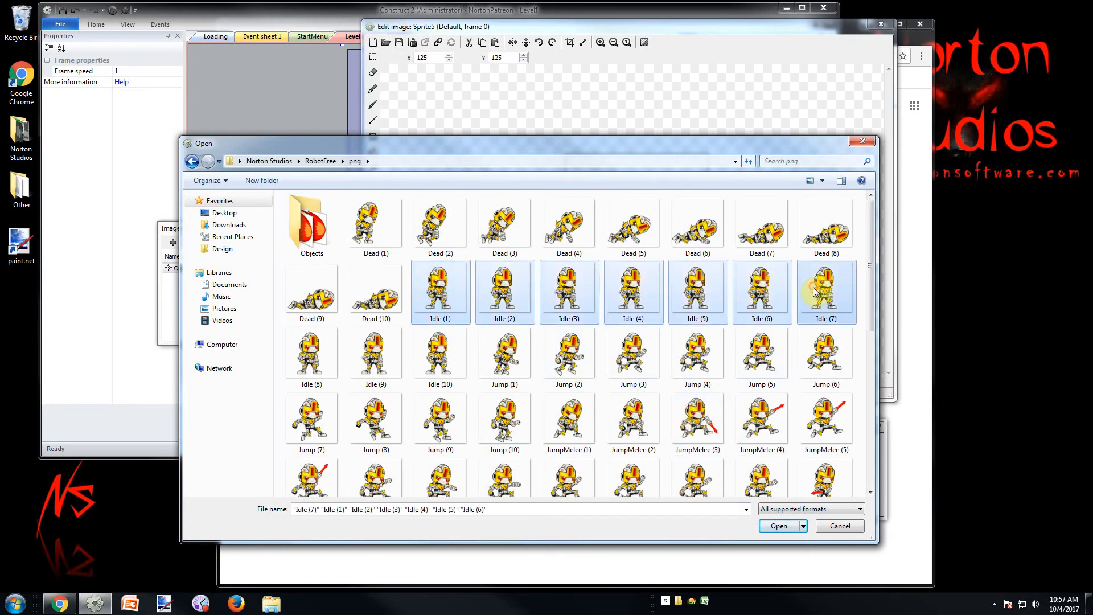
pyautogui.keyDown('shift'); pyautogui.click(439, 353); pyautogui.keyUp('shift')
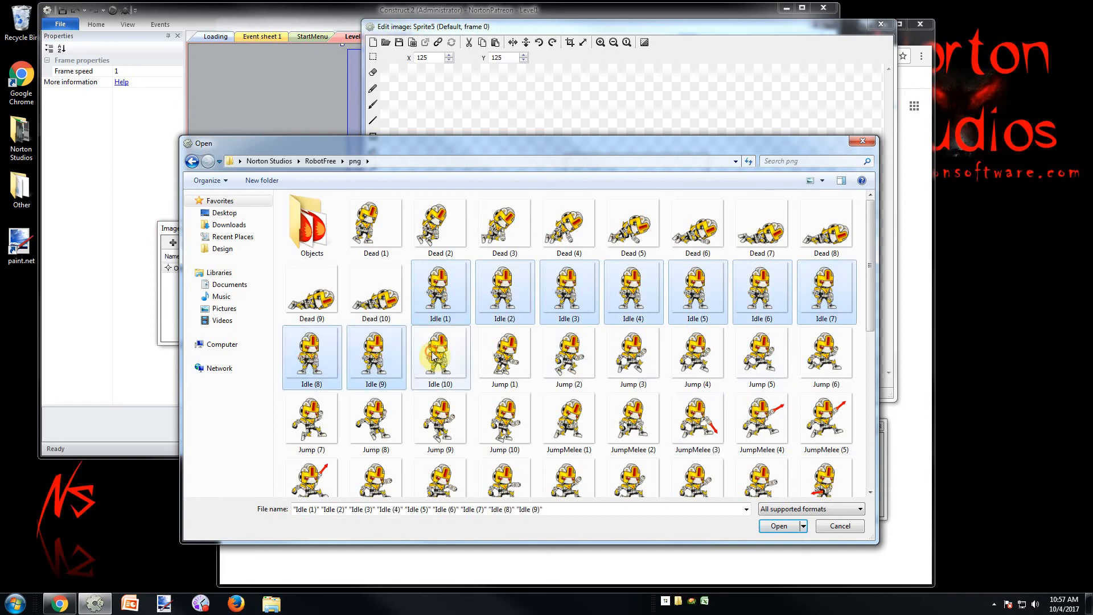
pyautogui.click(788, 528)
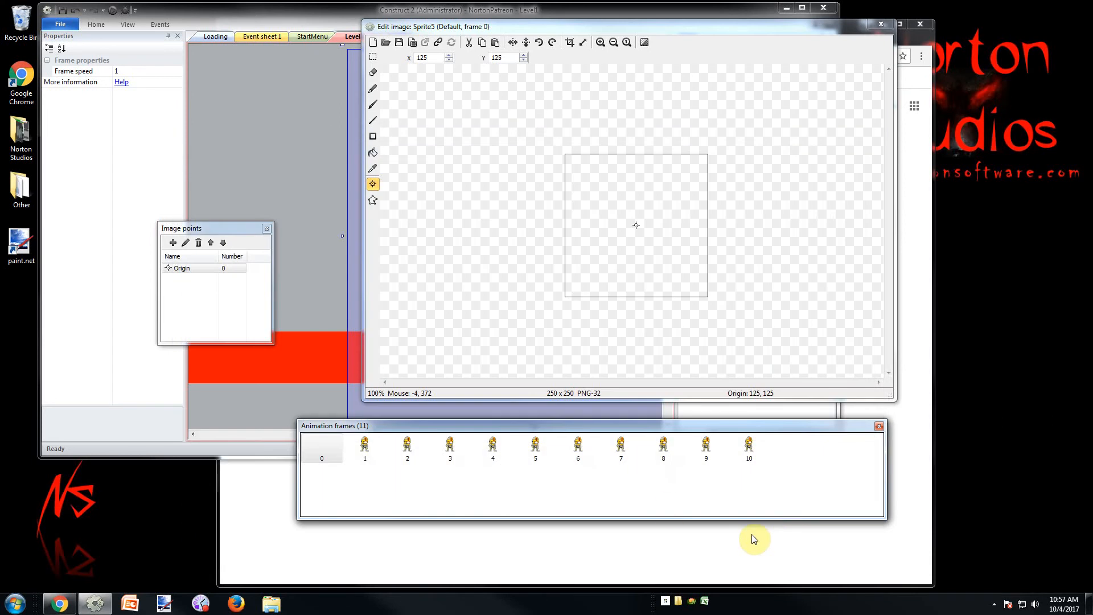
# Delete the empty first animation frame, and move the Image points and Animation frames windows further aside
pyautogui.click(346, 449)
pyautogui.click(338, 449)
pyautogui.press('Delete')
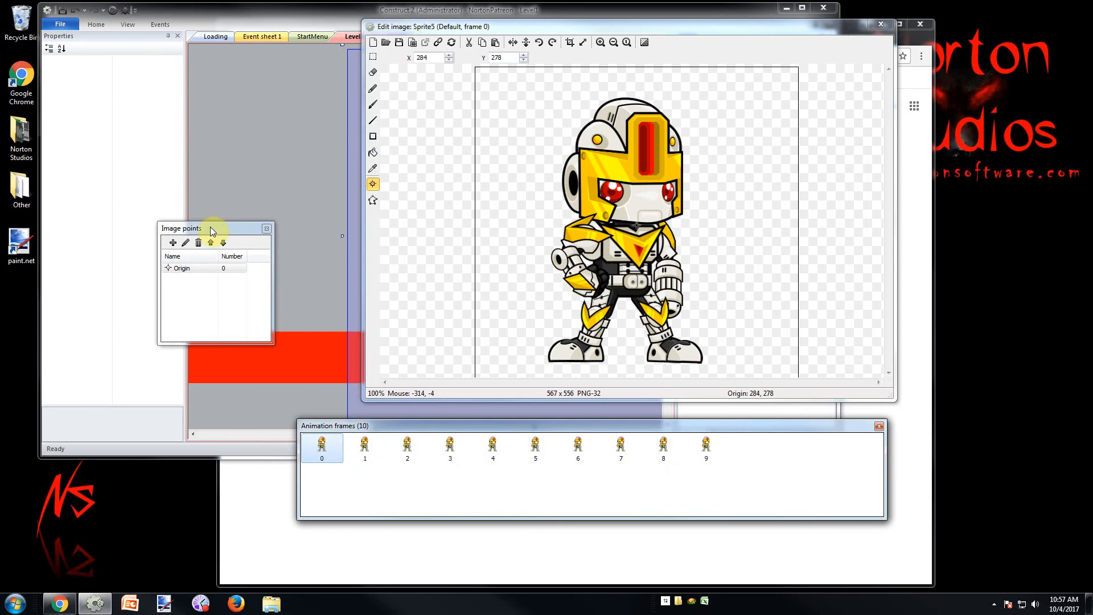
pyautogui.moveTo(211, 229); pyautogui.dragTo(162, 220)
pyautogui.moveTo(427, 431); pyautogui.dragTo(350, 426)
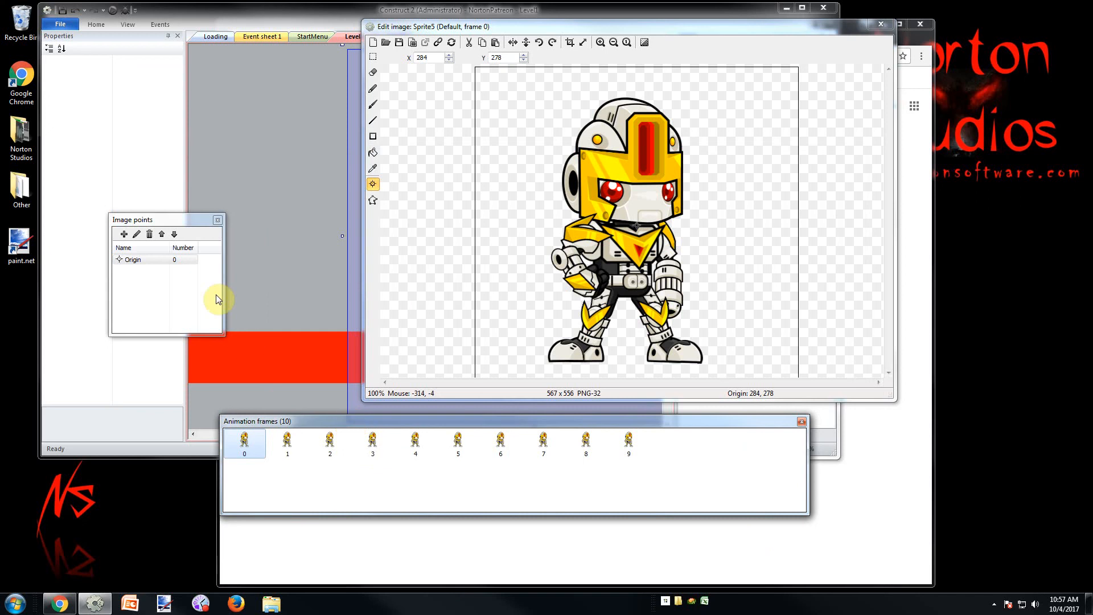
# Open the Norton Studios desktop folder in Windows Explorer and go into its RobotFree folder
pyautogui.doubleClick(21, 136)
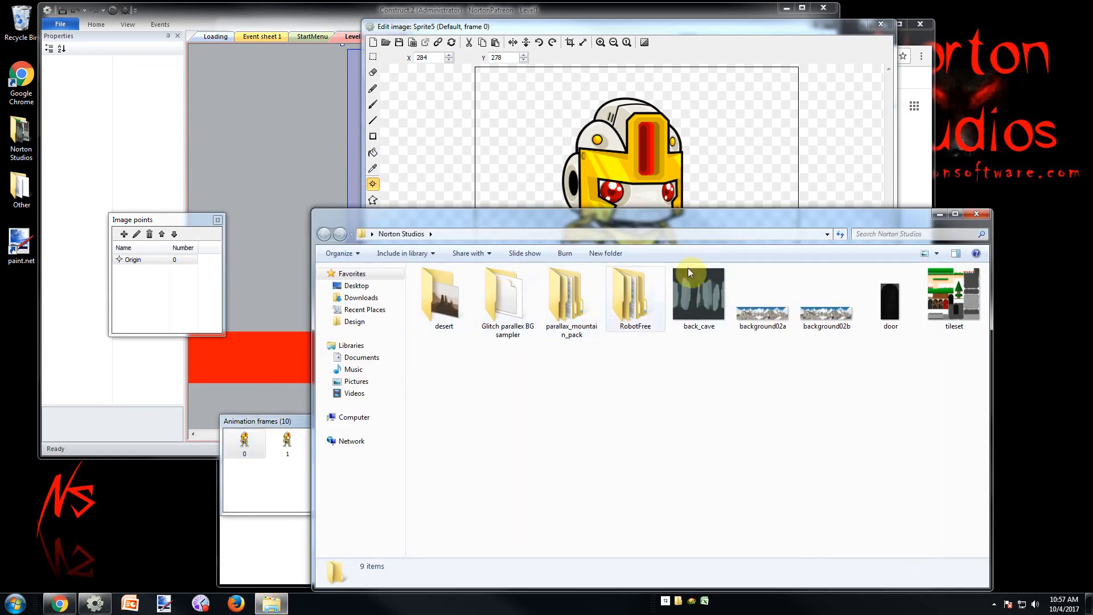
pyautogui.moveTo(742, 217); pyautogui.dragTo(576, 203)
pyautogui.click(480, 273)
pyautogui.click(480, 272)
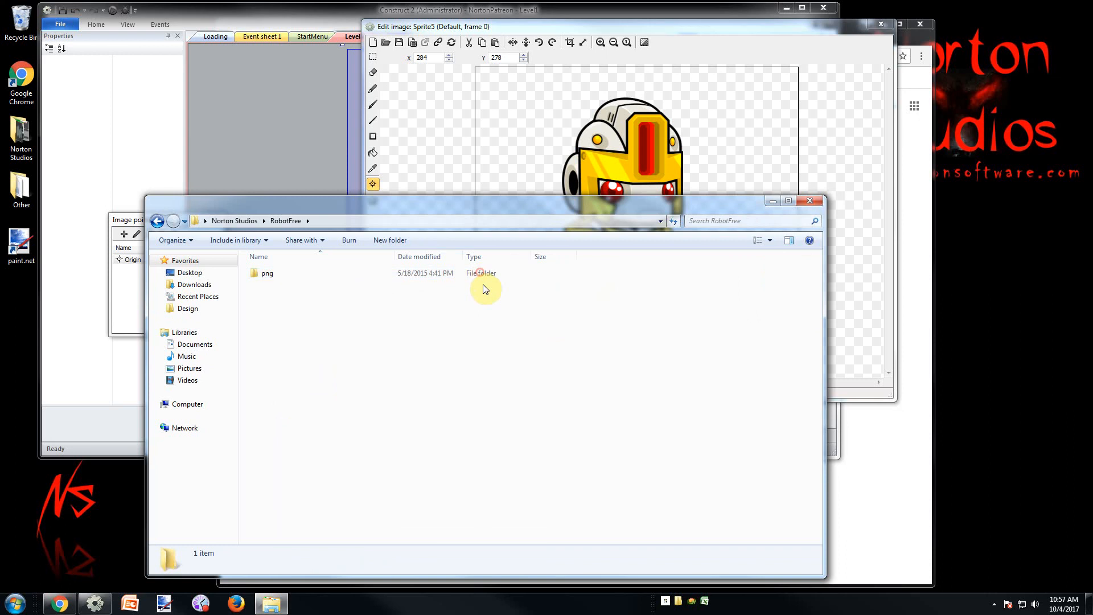